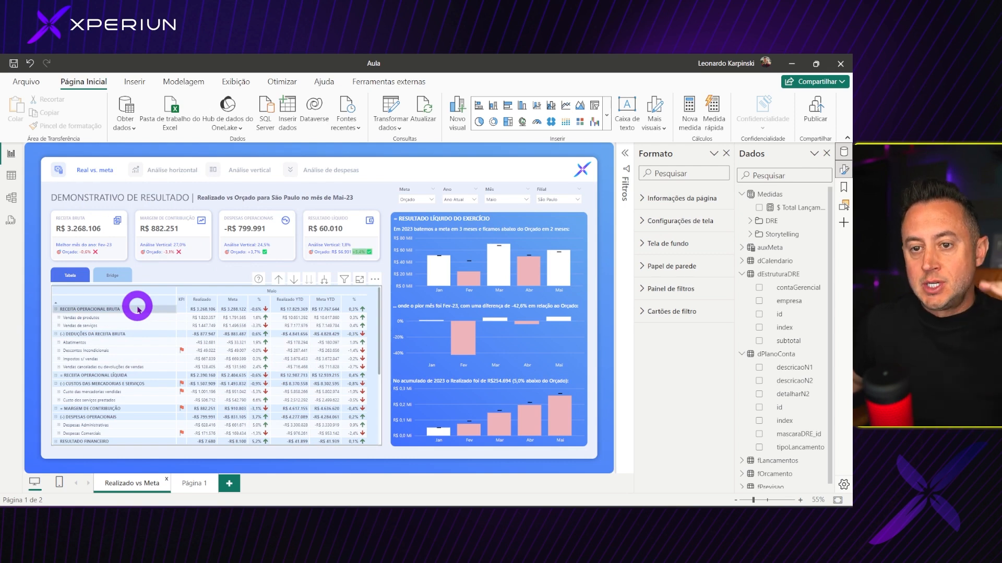
Examine the income statement matrix on the Realizado vs Meta page and the table relationships in the data model.
scroll(128, 384, "down", 4)
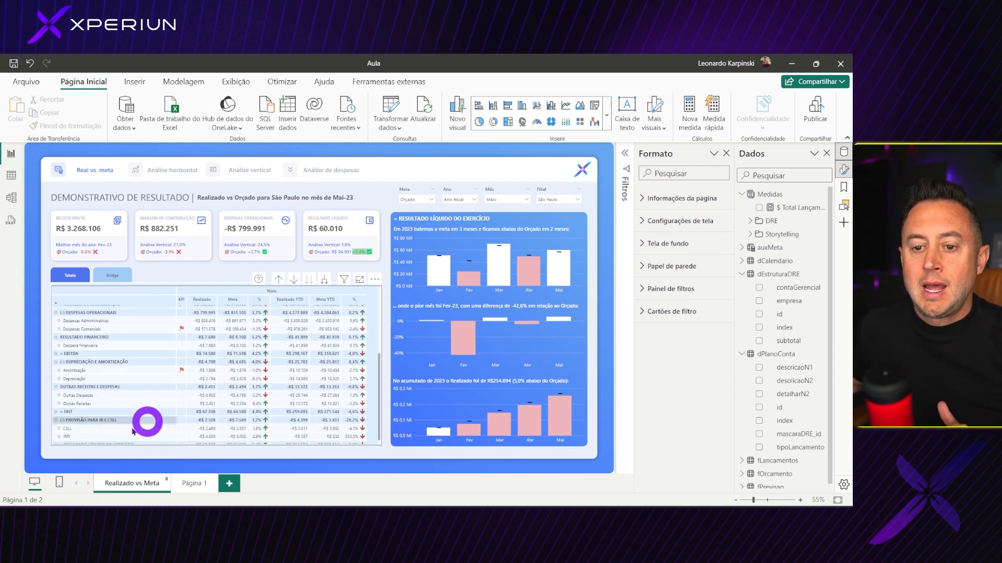
scroll(99, 427, "down", 1)
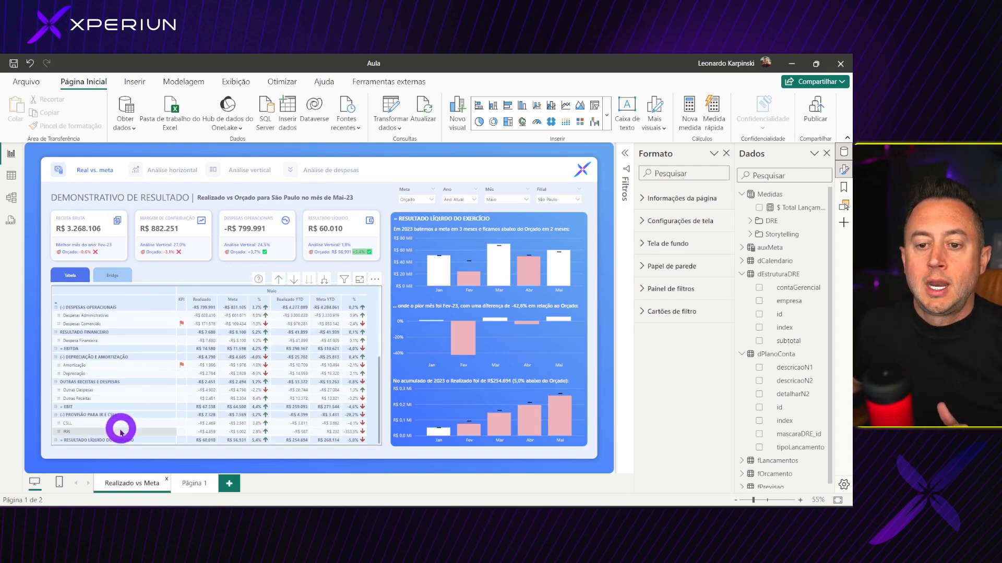
left_click(10, 199)
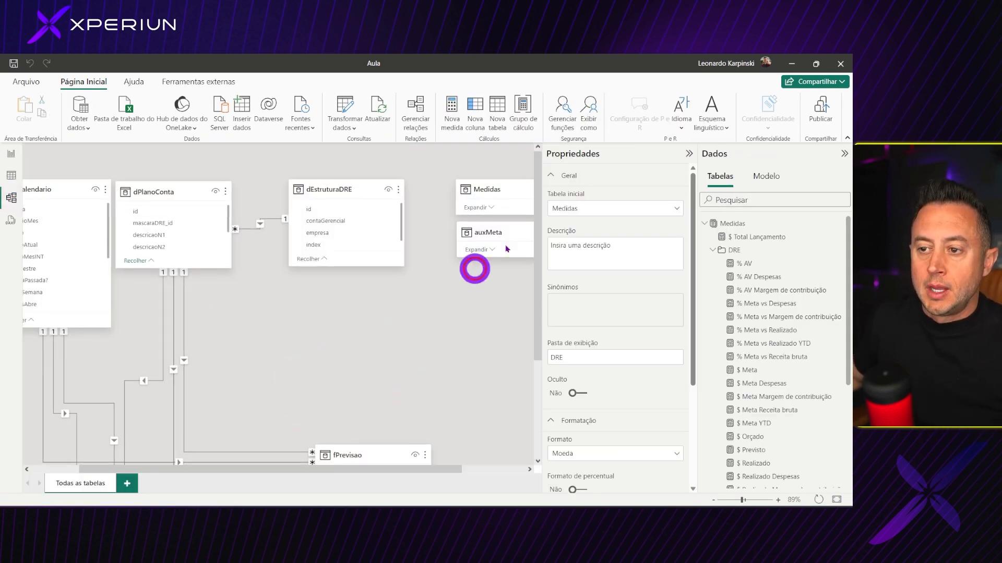
scroll(442, 299, "down", 3)
scroll(442, 299, "left", 1)
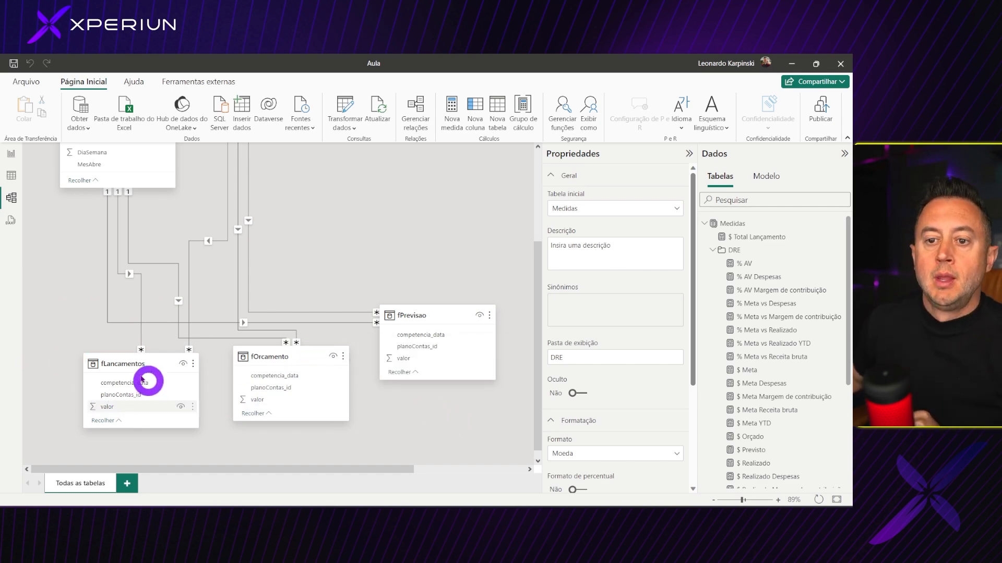
scroll(399, 234, "up", 3)
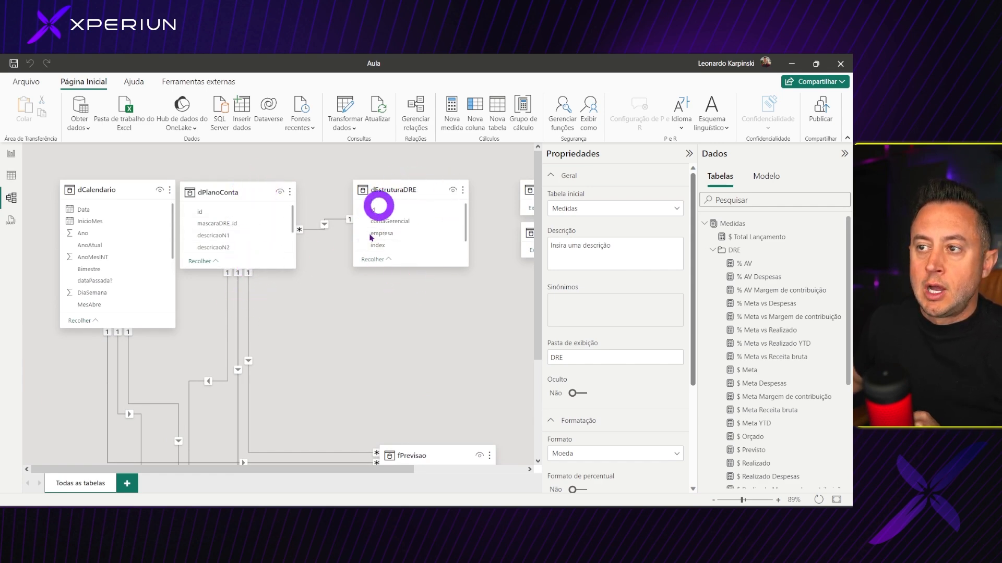
Show the dEstruturaDRE table's data, filtered to empresa São Paulo and sorted by contaGerencial in ascending order.
left_click(11, 175)
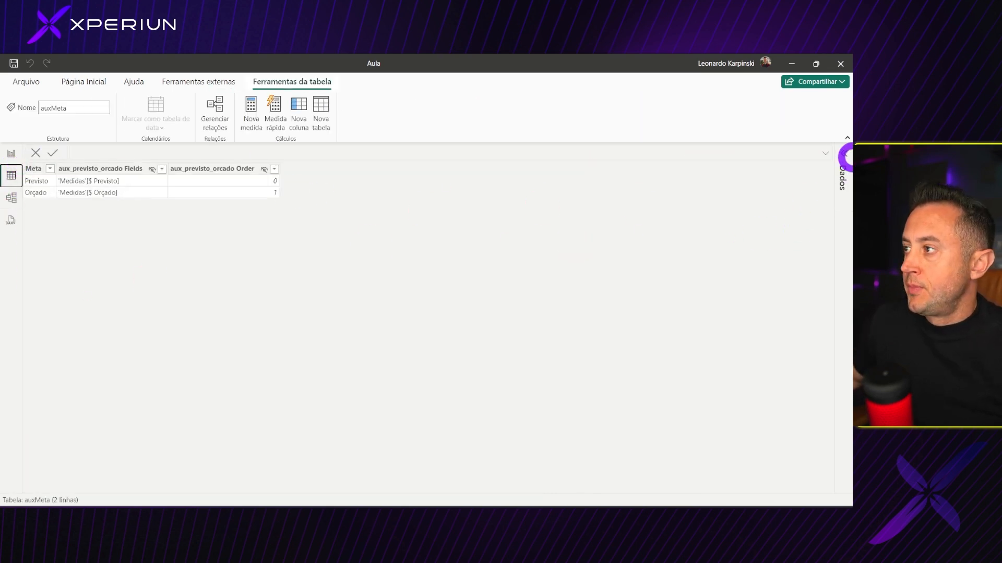
left_click(844, 154)
left_click(781, 236)
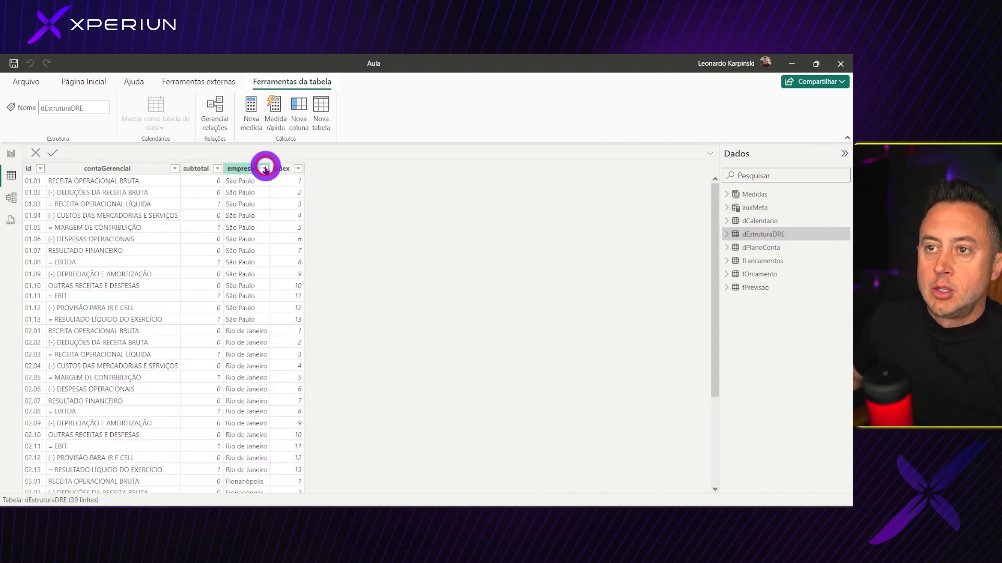
left_click(265, 168)
left_click(306, 284)
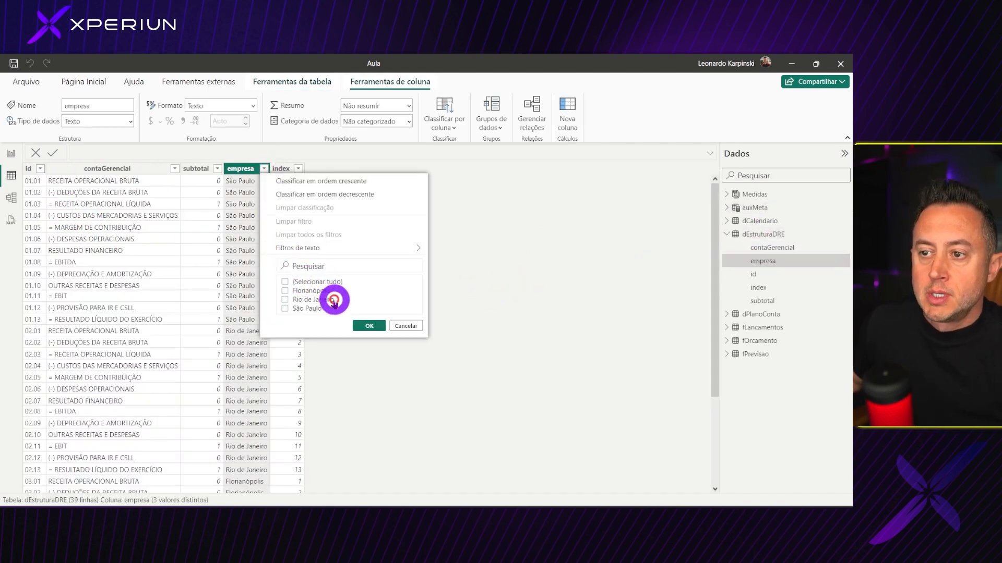
left_click(368, 326)
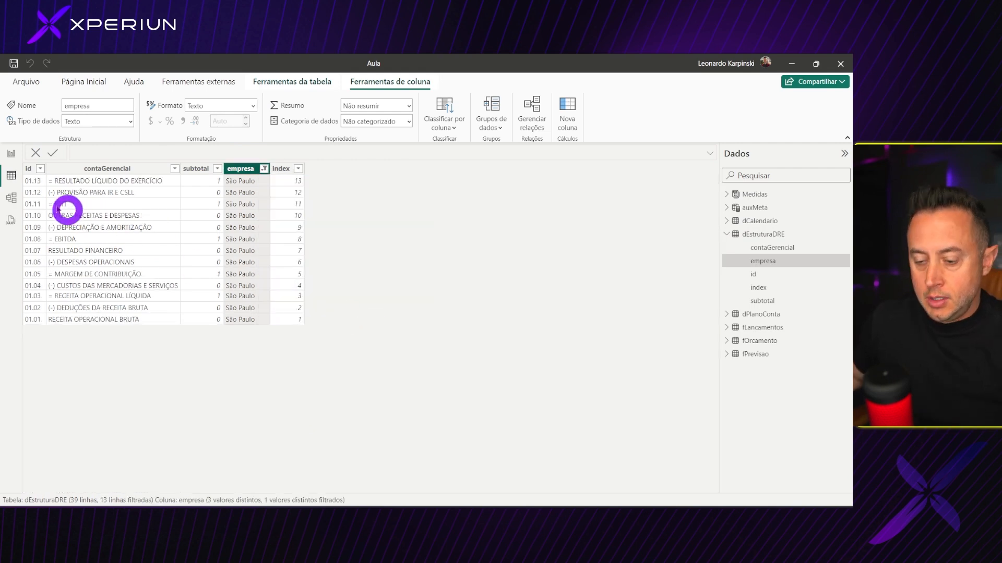
left_click(176, 169)
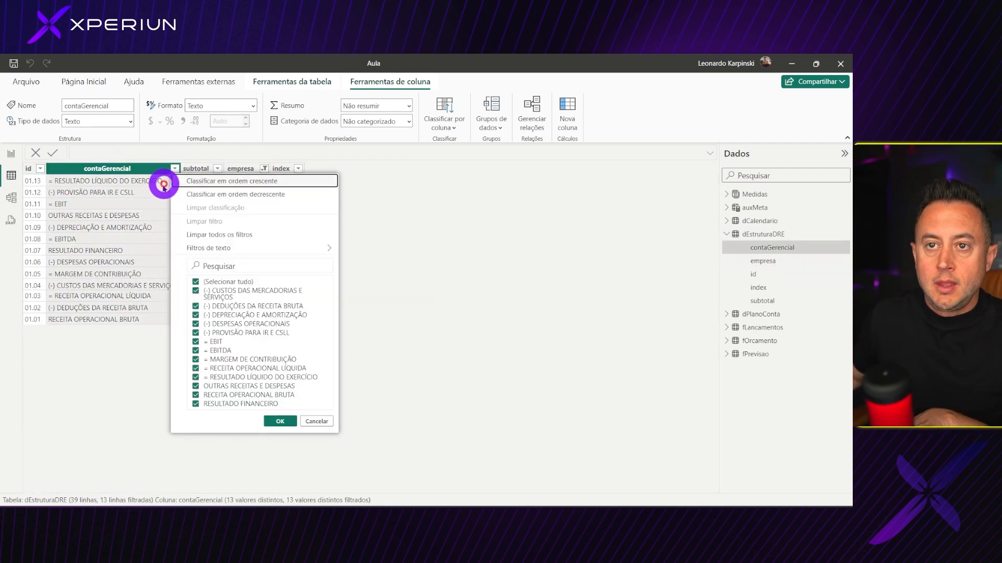
left_click(217, 180)
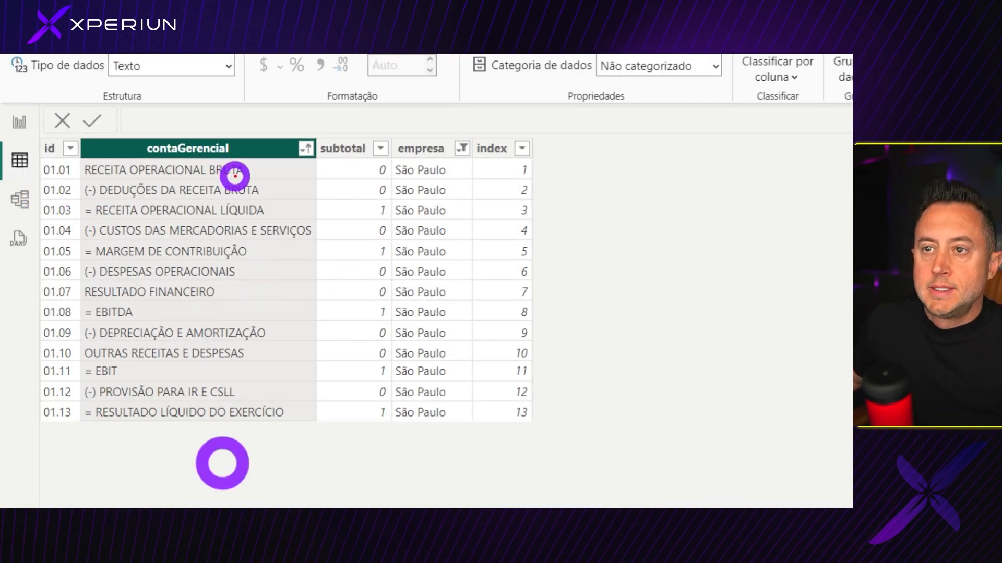
left_click_drag(240, 178, 260, 163)
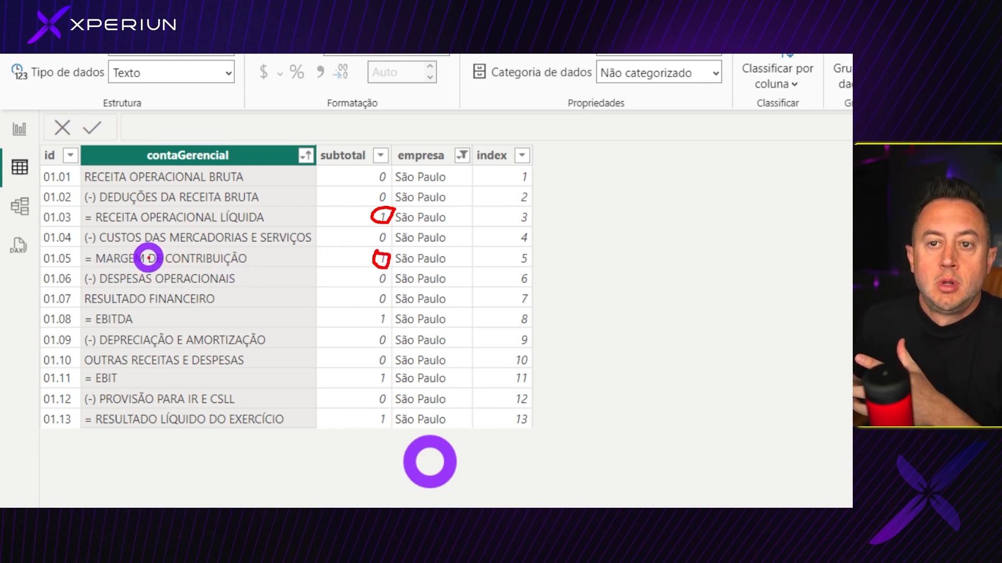
mouse_move(239, 184)
left_mouse_down()
mouse_move(249, 178)
mouse_move(263, 199)
left_mouse_up()
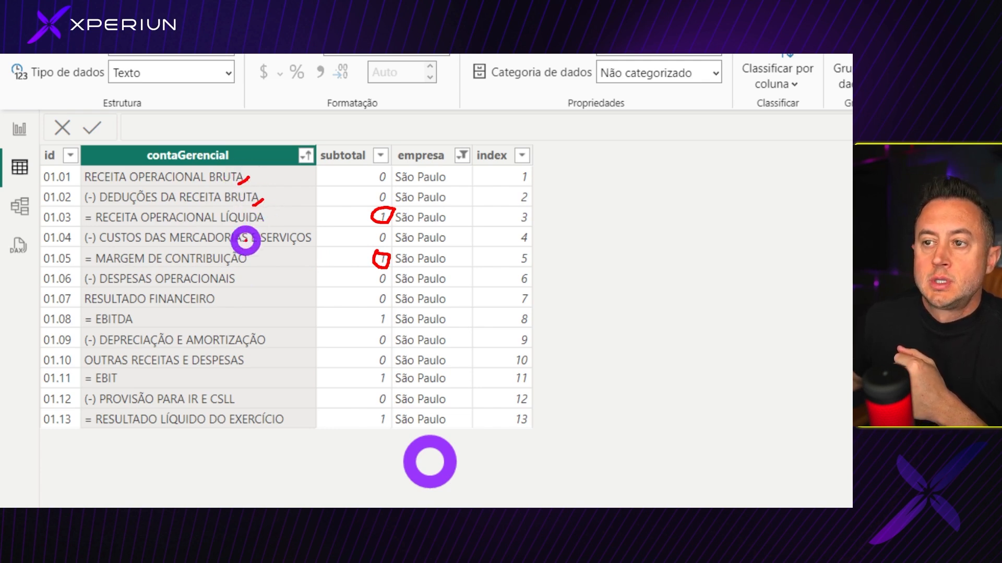
left_click_drag(300, 243, 311, 238)
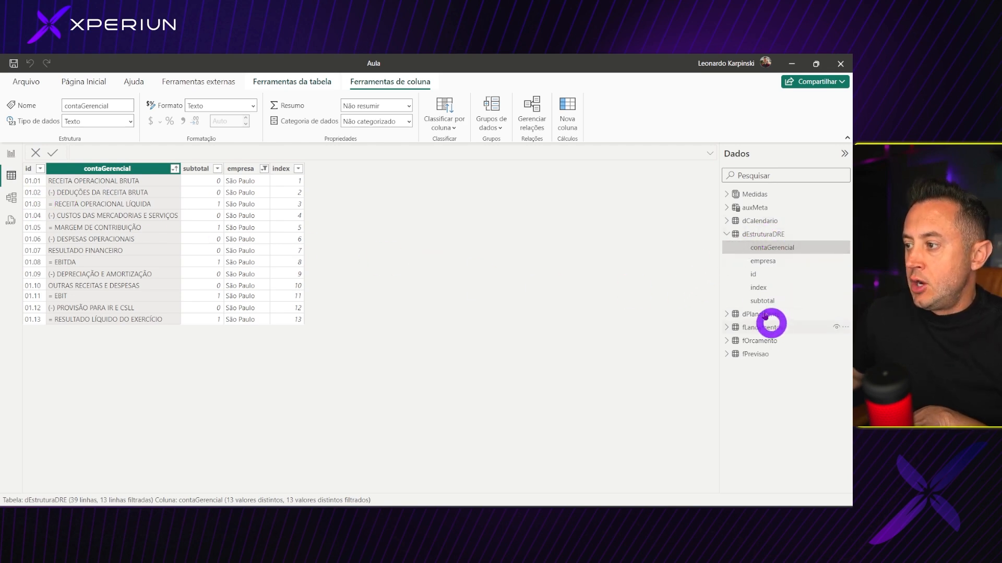
Examine the dPlanoConta table's accounts and how its mascaraDRE_id column maps them to the DRE structure.
left_click(757, 314)
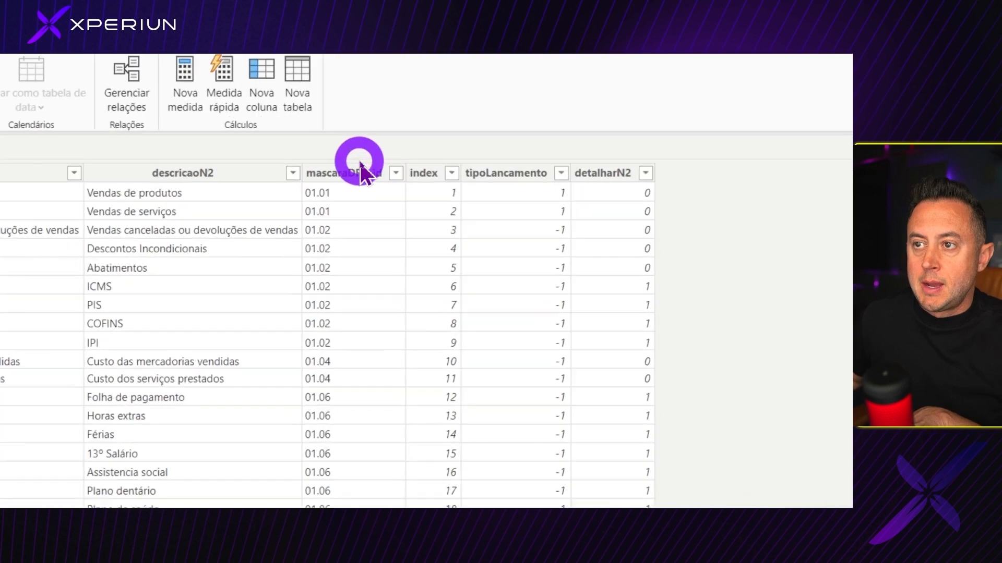
left_click(380, 171)
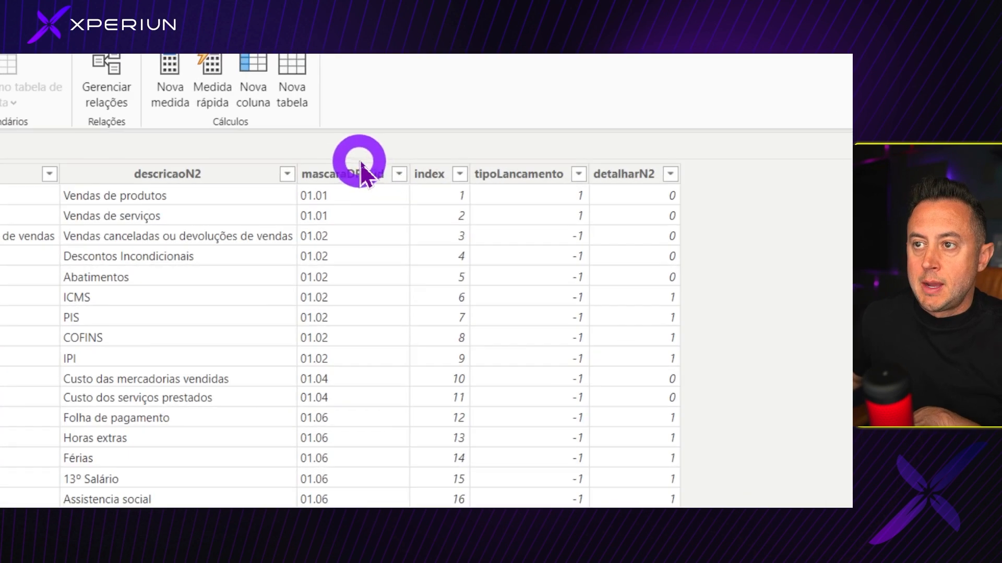
left_click(398, 173)
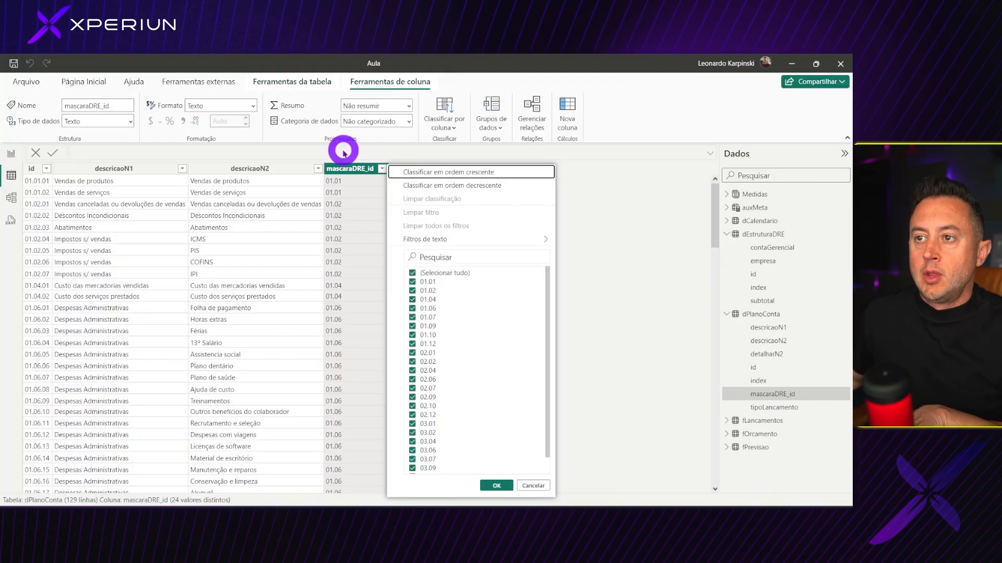
left_click(358, 168)
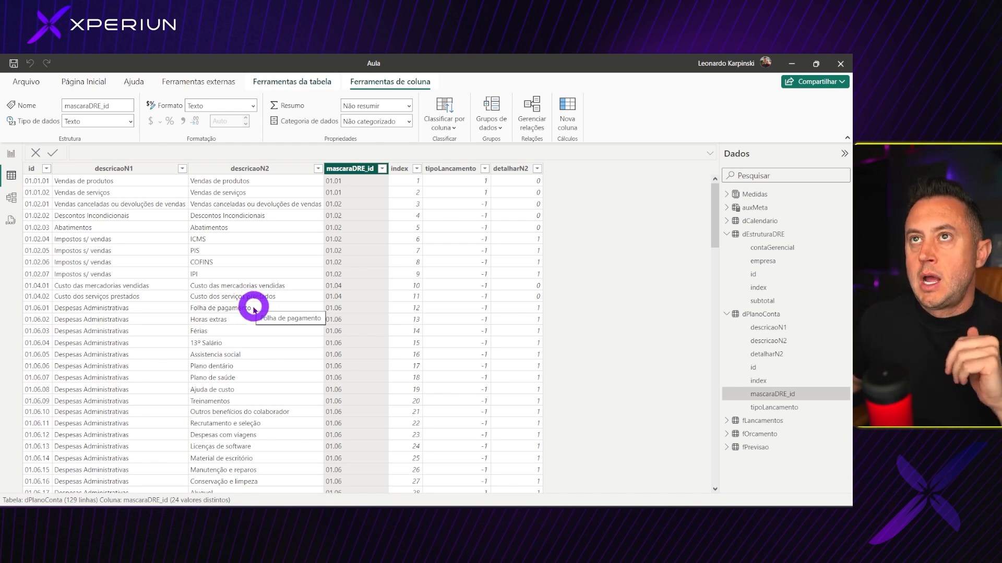
scroll(194, 334, "down", 2)
scroll(193, 333, "down", 4)
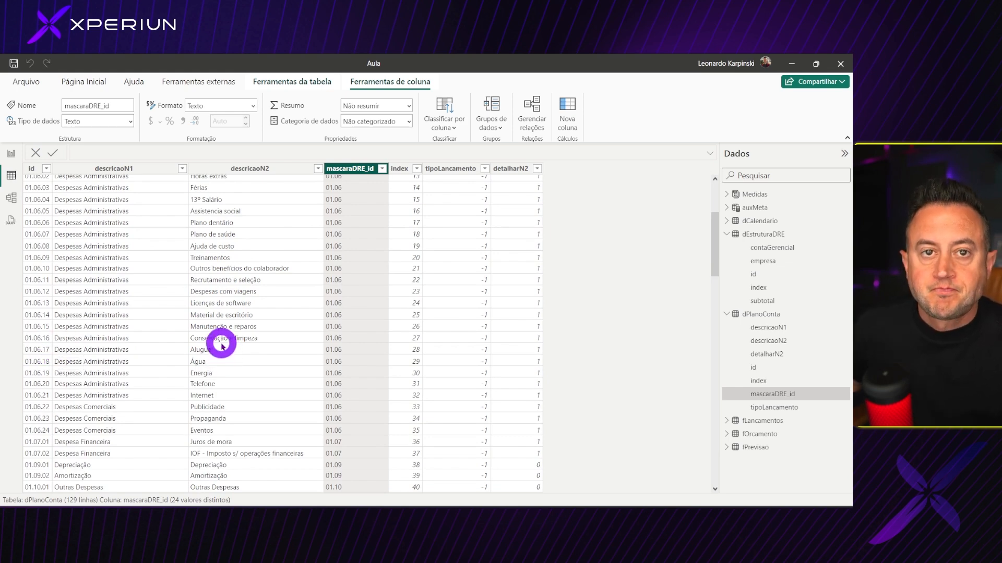
scroll(221, 347, "up", 5)
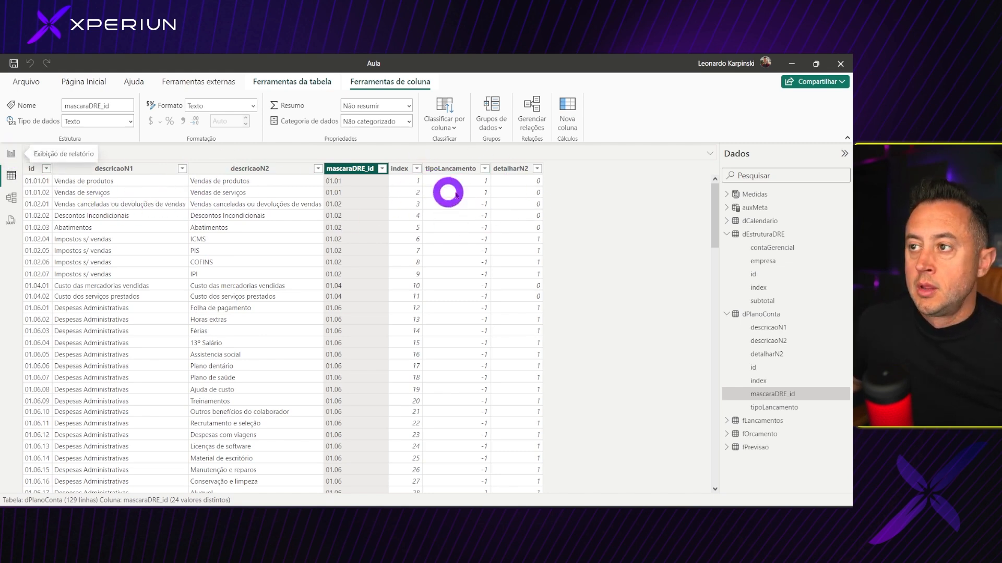
On report page Página 1, shift the contaGerencial matrix slightly up and left and check its row and value fields.
left_click(11, 153)
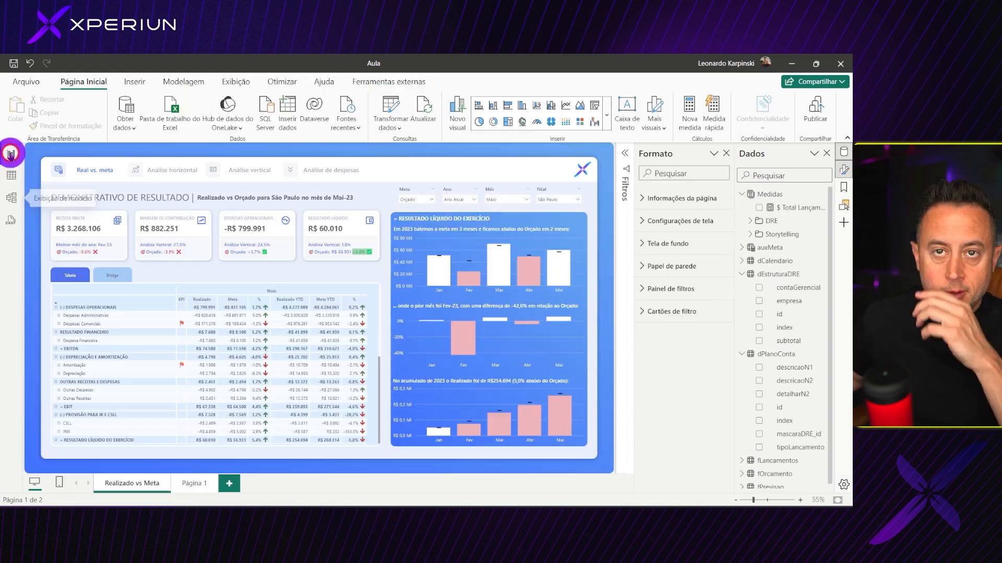
left_click(189, 484)
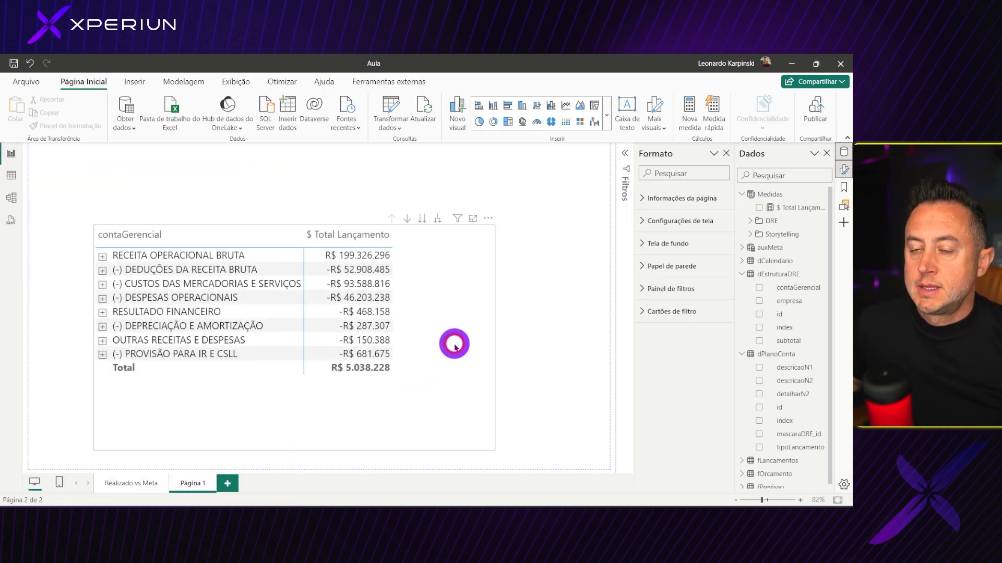
left_click_drag(451, 360, 444, 346)
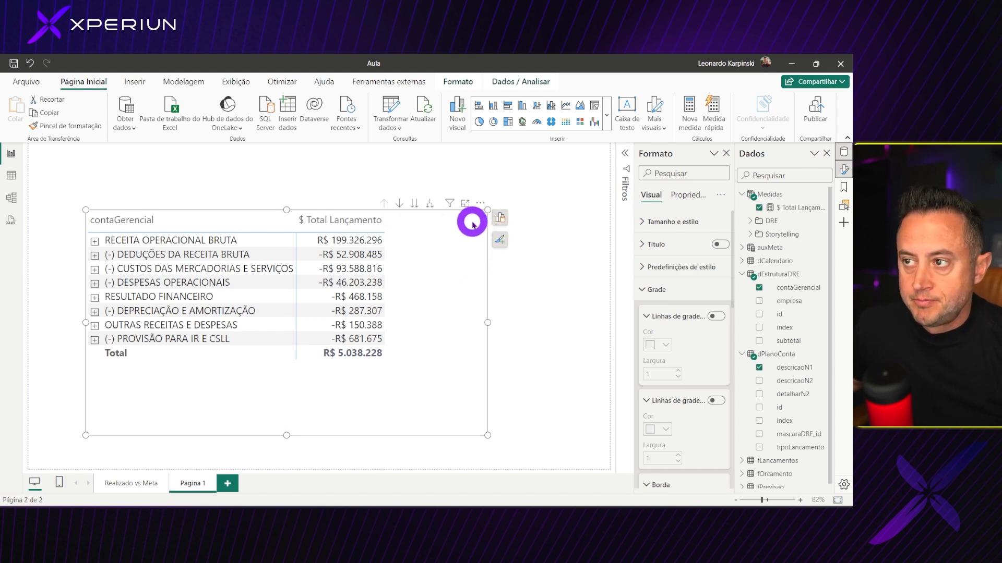
left_click(503, 220)
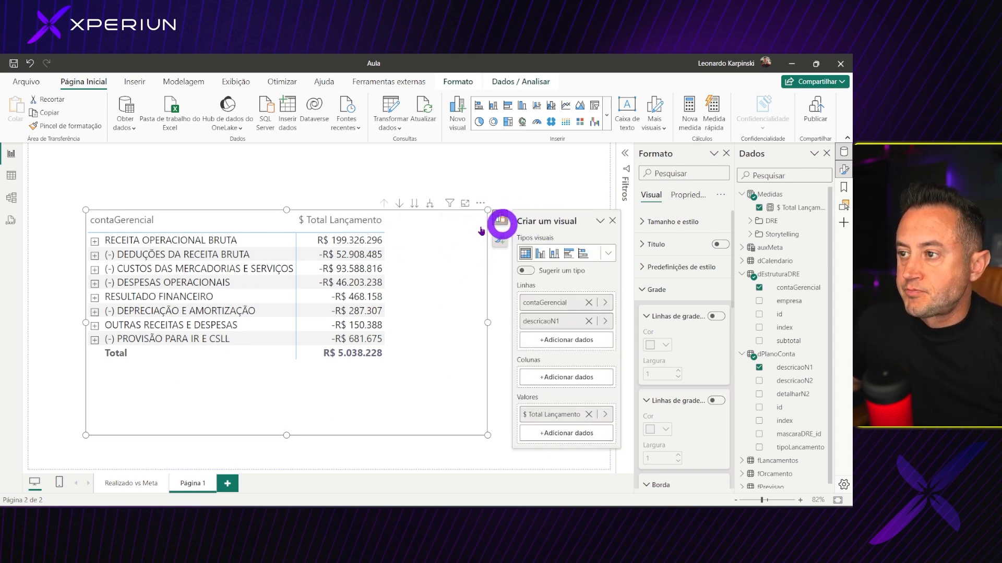
left_click(501, 183)
Create the measure Subtotal = SELECTEDVALUE(dEstruturaDRE[subtotal]) in the Medidas table.
right_click(764, 194)
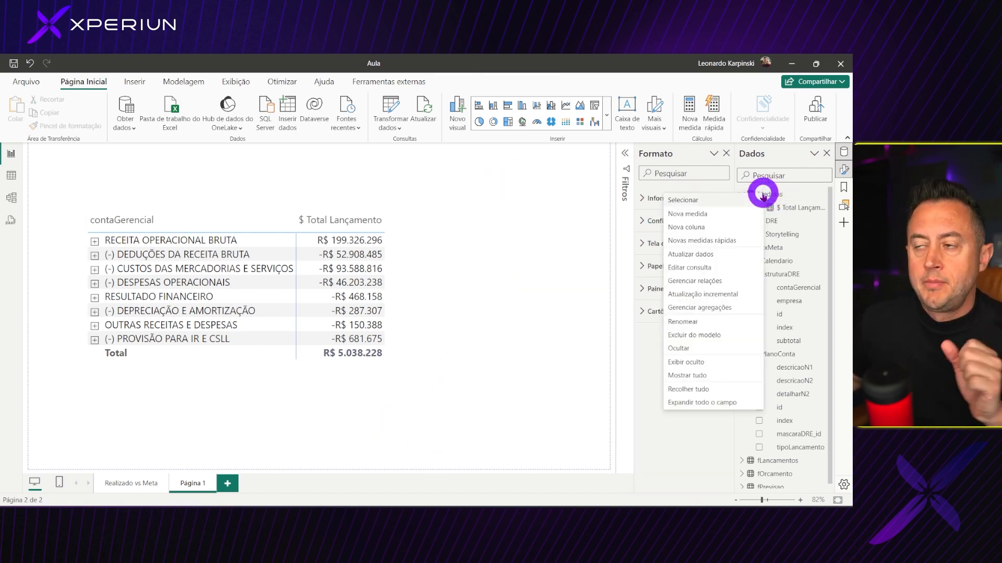
left_click(690, 214)
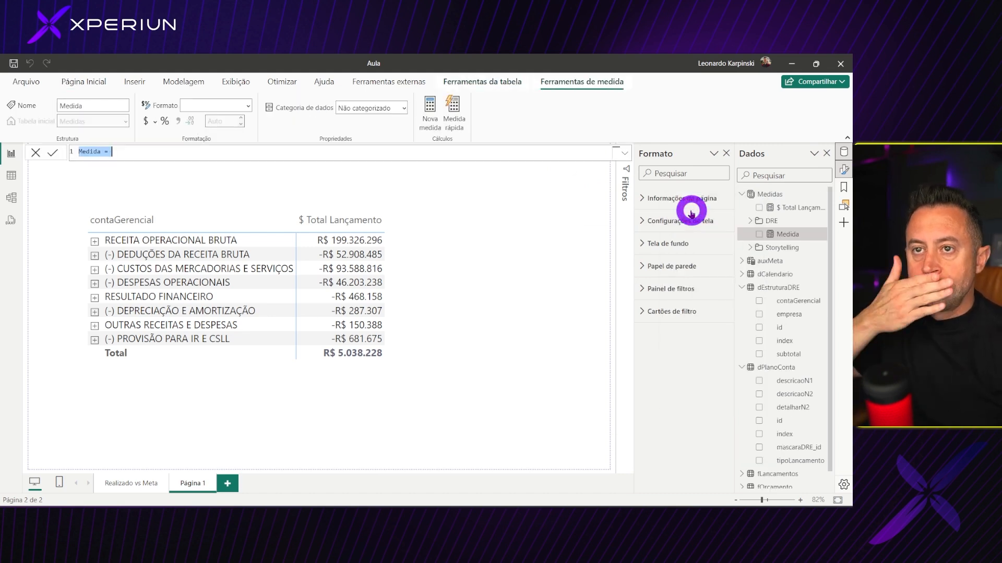
type("Subtotal = SELECTEDVALUE(")
key("Down")
key("Down")
key("Down")
key("Down")
key("Tab")
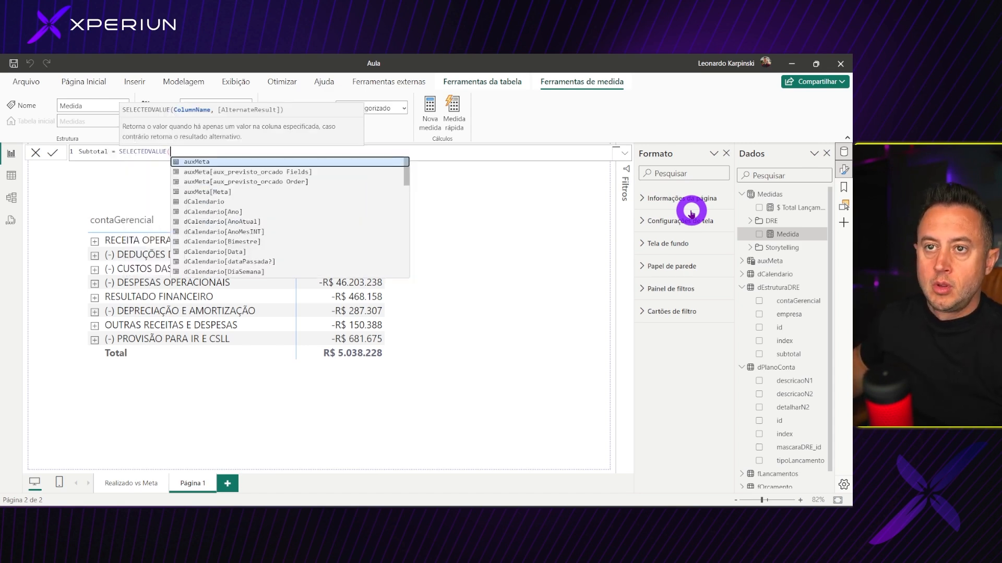
type("dEstruturaDRE[subtotal]")
key("Tab")
type(")")
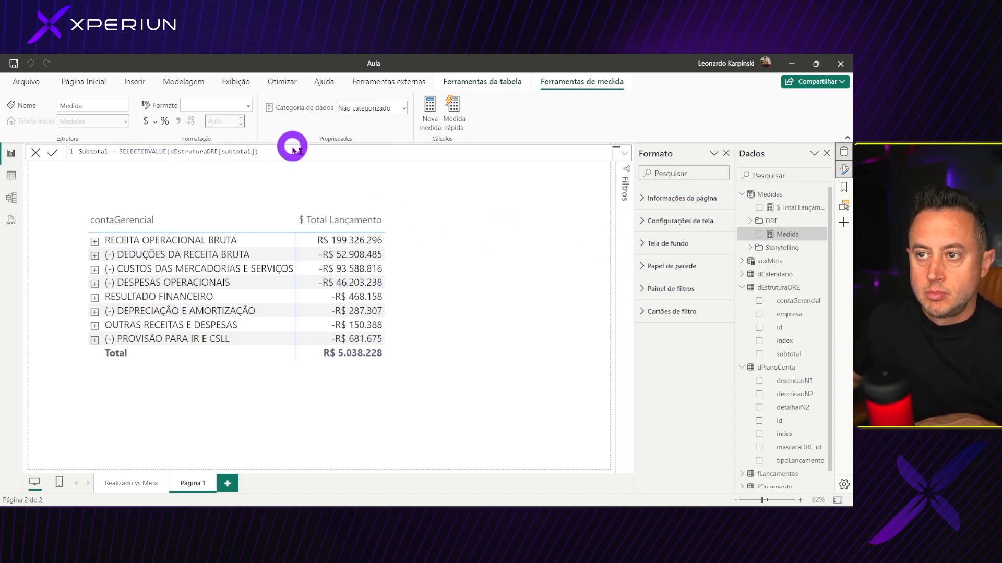
key("Return")
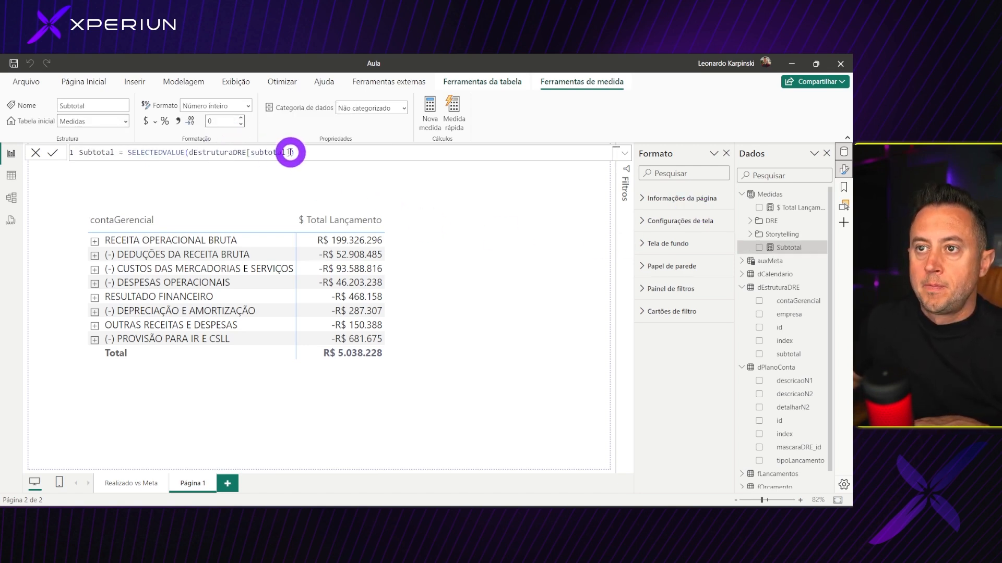
Add the Subtotal measure to the matrix's values, move the matrix to the page's left edge and make it taller and wider.
left_click_drag(788, 247, 424, 282)
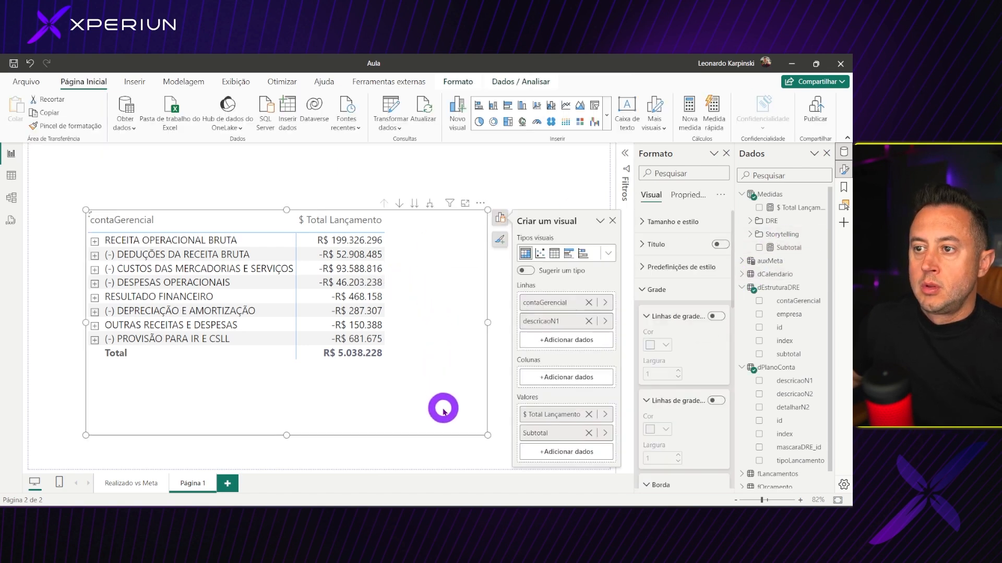
left_click_drag(446, 322, 391, 301)
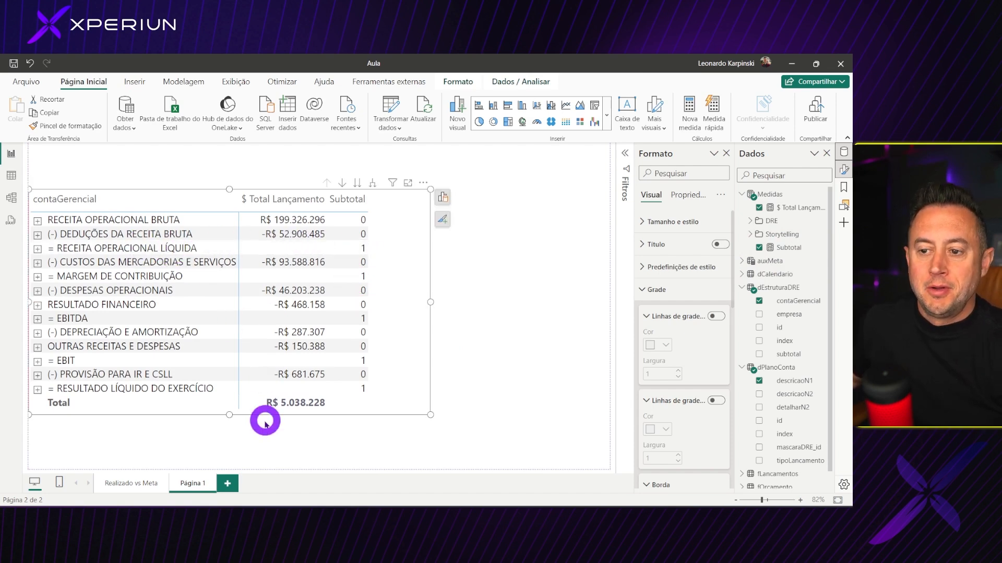
left_click_drag(230, 414, 230, 443)
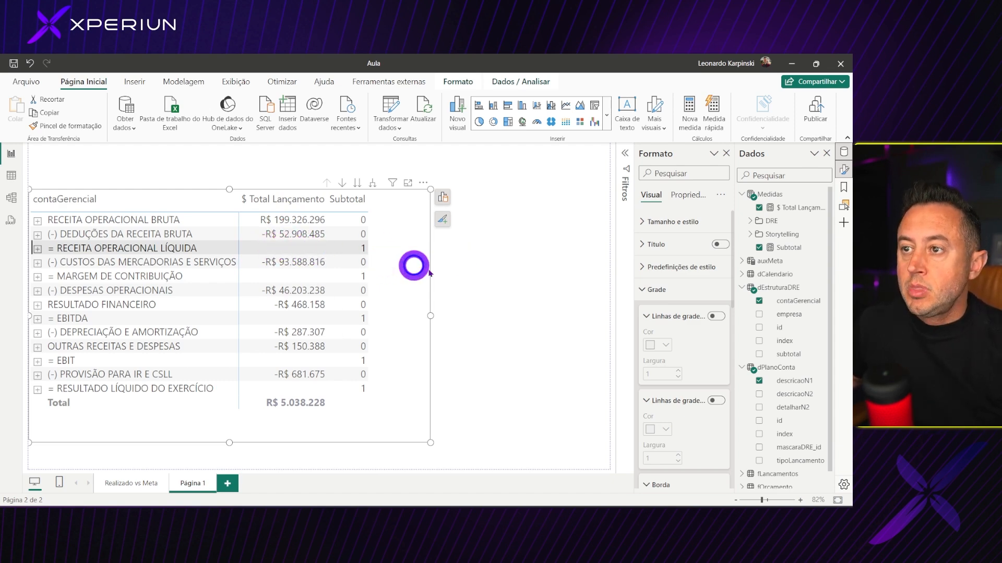
left_click(488, 262)
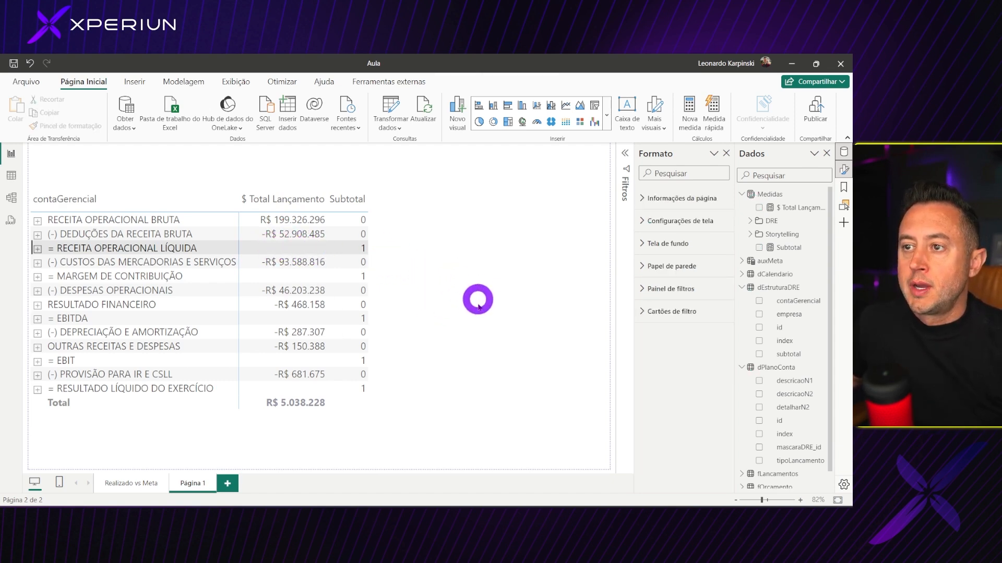
left_click_drag(429, 317, 487, 317)
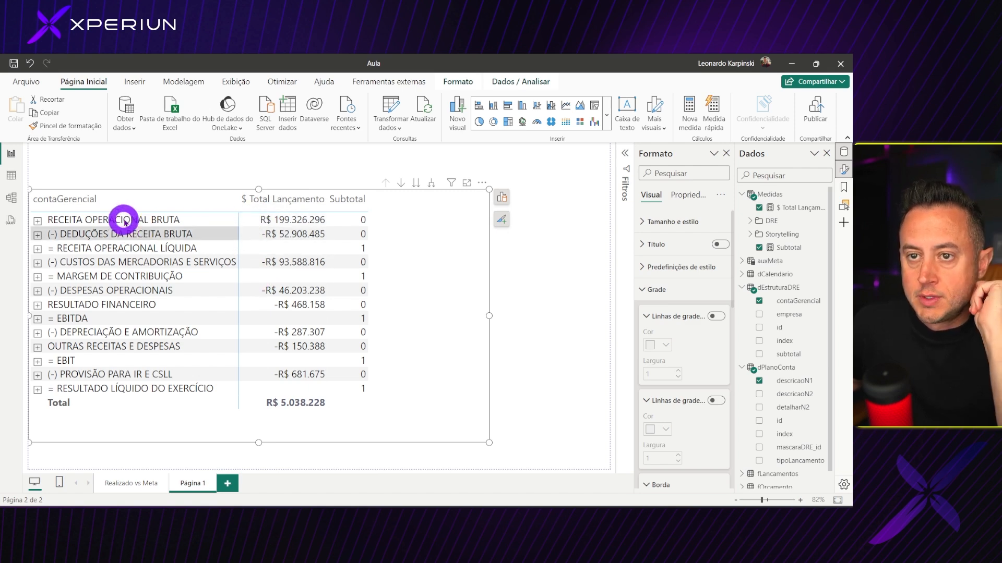
Create the measure Index = SELECTEDVALUE(dEstruturaDRE[index]) in the Medidas table.
right_click(767, 192)
left_click(695, 216)
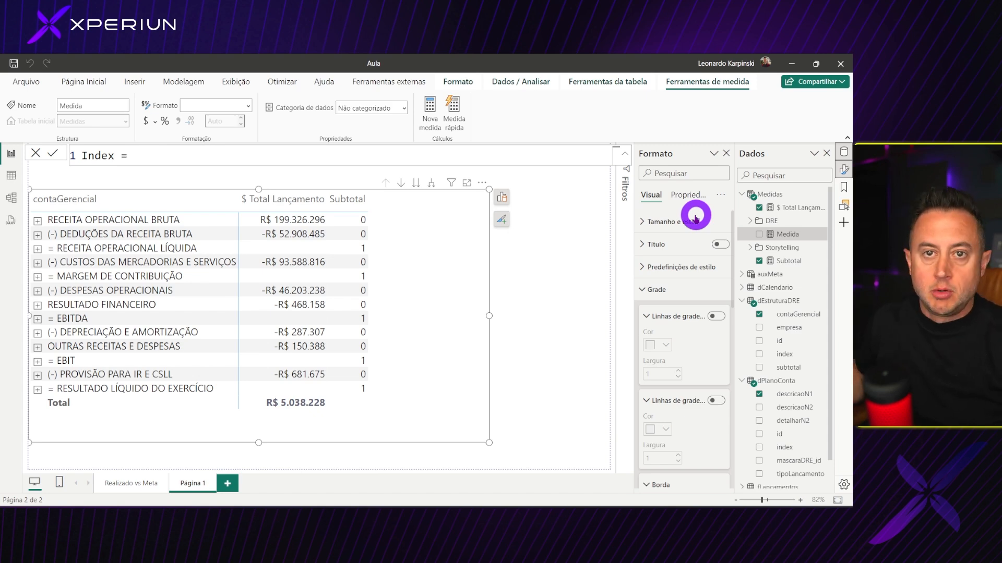
type("SELEC")
key("Down")
key("Down")
key("Down")
key("Down")
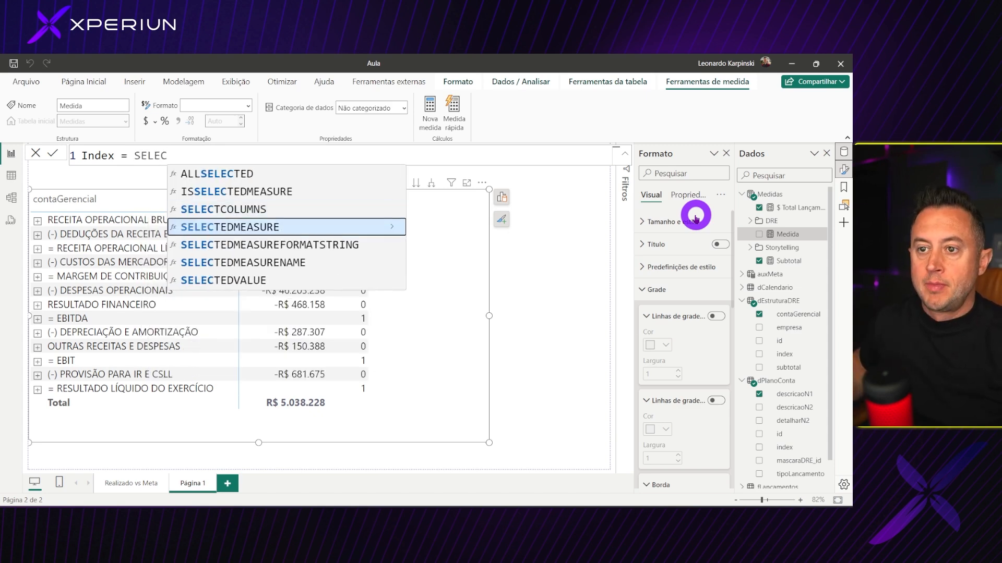
key("Tab")
type("inde")
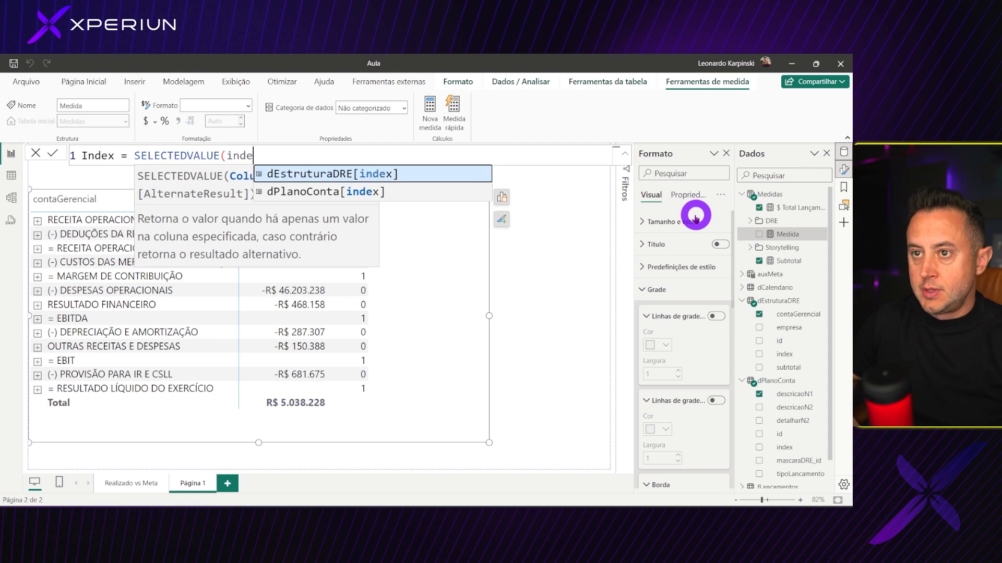
key("Tab")
type(")")
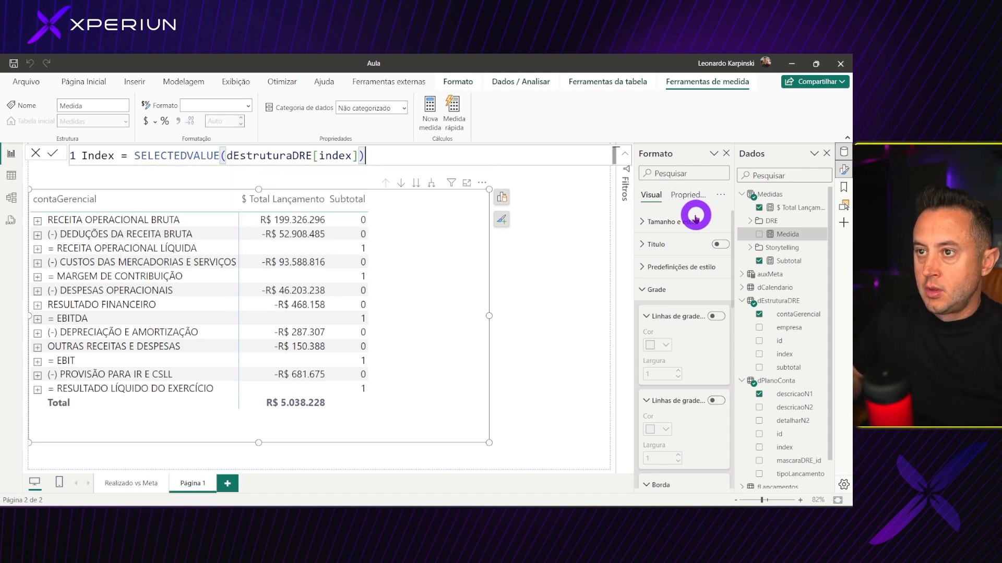
key("Return")
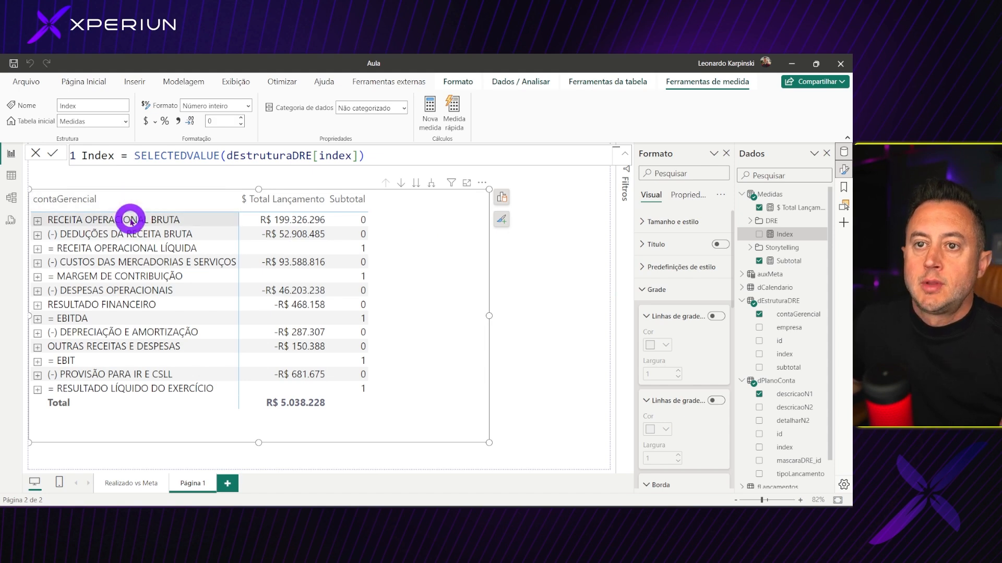
Add the Index measure to the contaGerencial matrix's values and widen the matrix.
left_click_drag(784, 234, 439, 293)
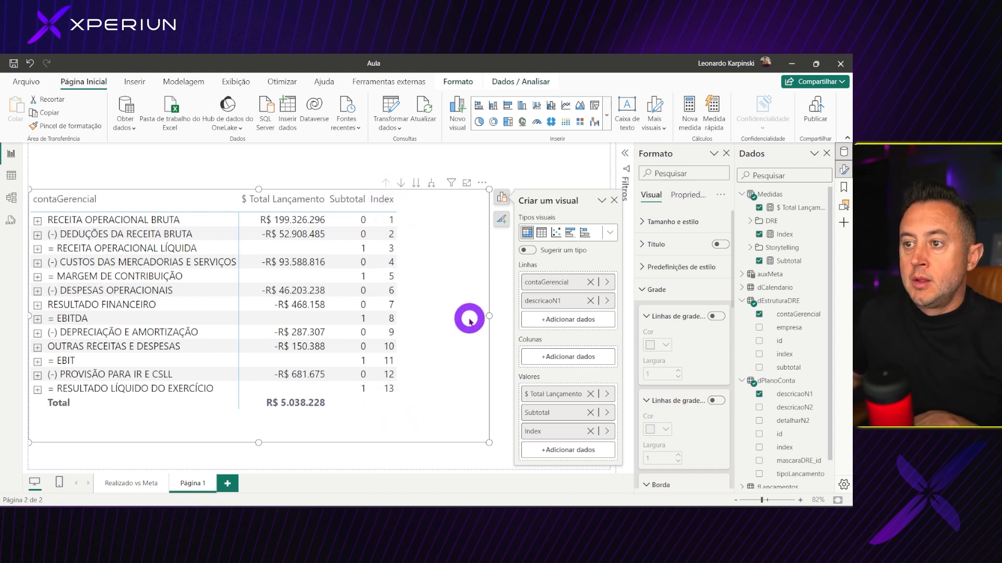
left_click_drag(489, 315, 549, 316)
left_click_drag(405, 238, 488, 260)
mouse_move(259, 212)
left_mouse_down()
mouse_move(336, 241)
mouse_move(328, 243)
left_mouse_up()
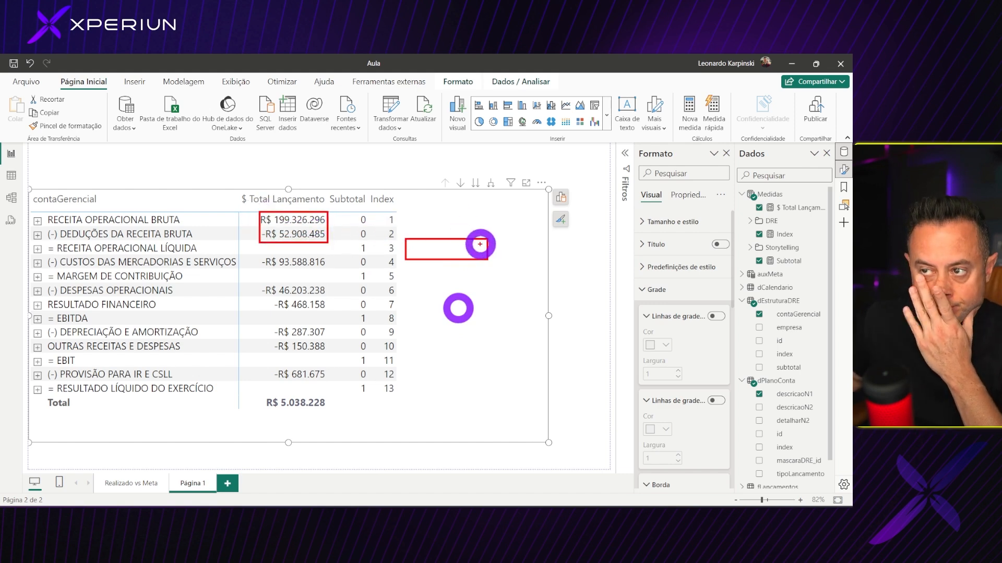
key("Escape")
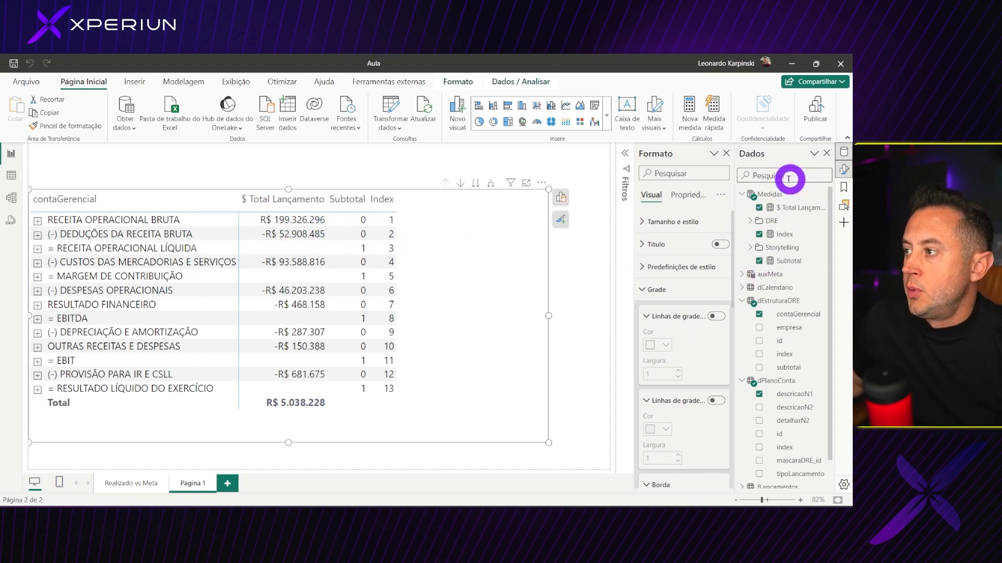
Create the measure $ Subtotal = CALCULATE([$ Total Lançamento], ALL(dEstruturaDRE)) in the Medidas table.
right_click(769, 195)
left_click(701, 211)
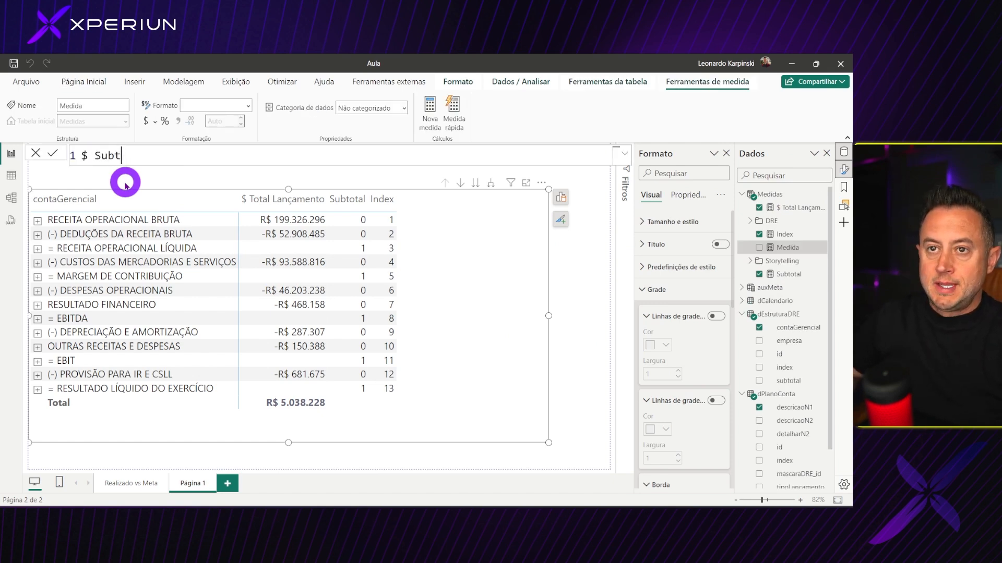
key("shift+Return")
type("CALCULATE(")
key("shift+Return")
type("[$ Total Lançamento]")
key("Up")
key("Up")
key("Up")
key("Up")
key("Up")
key("Tab")
type(",")
key("shift+Return")
type("ALL(")
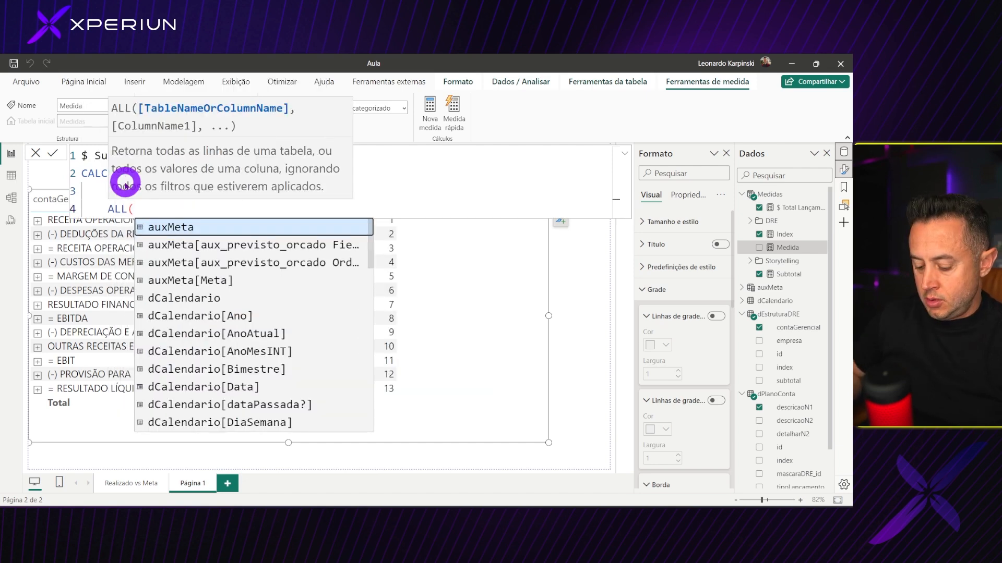
type("des")
key("Tab")
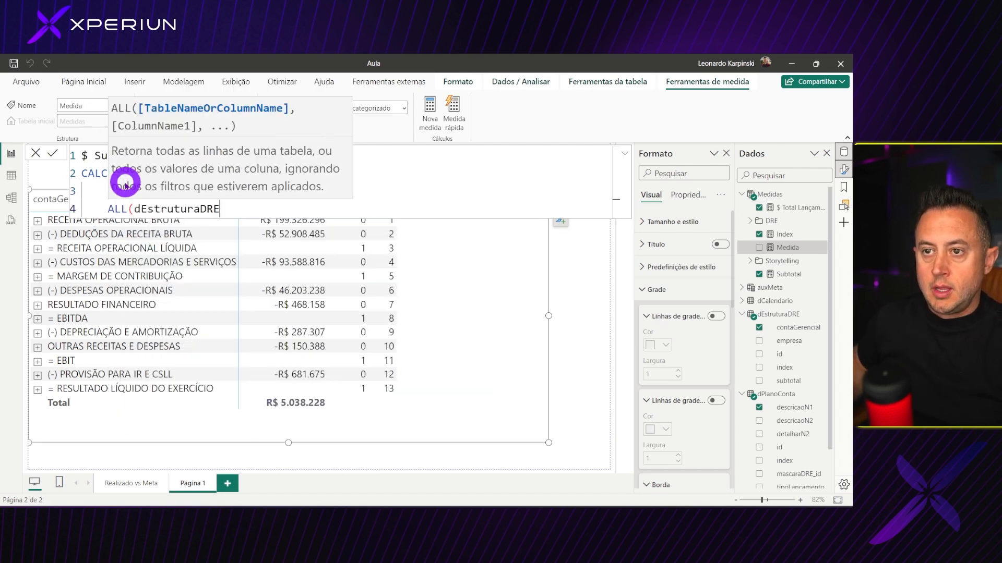
type(")")
key("shift+Return")
type(")")
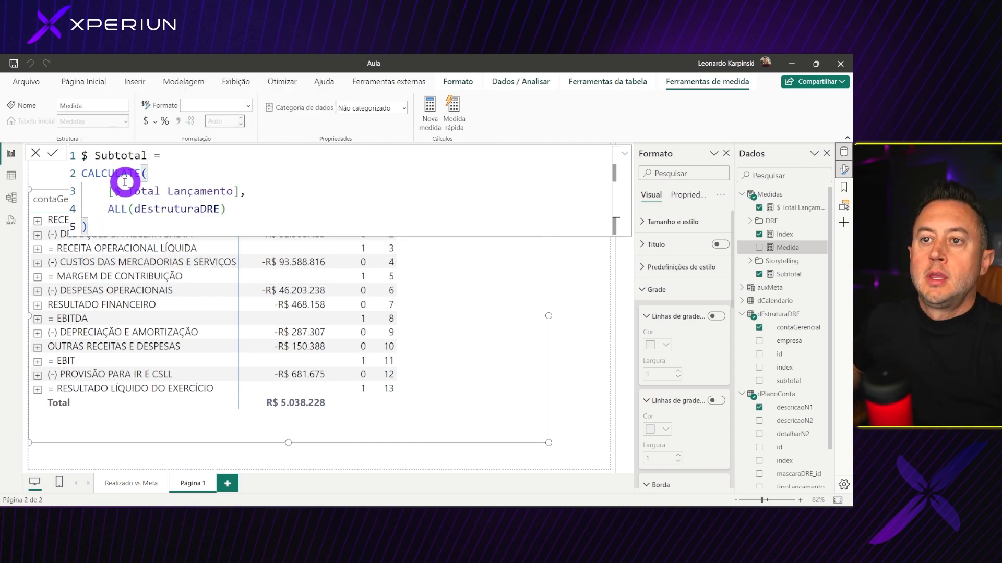
key("Return")
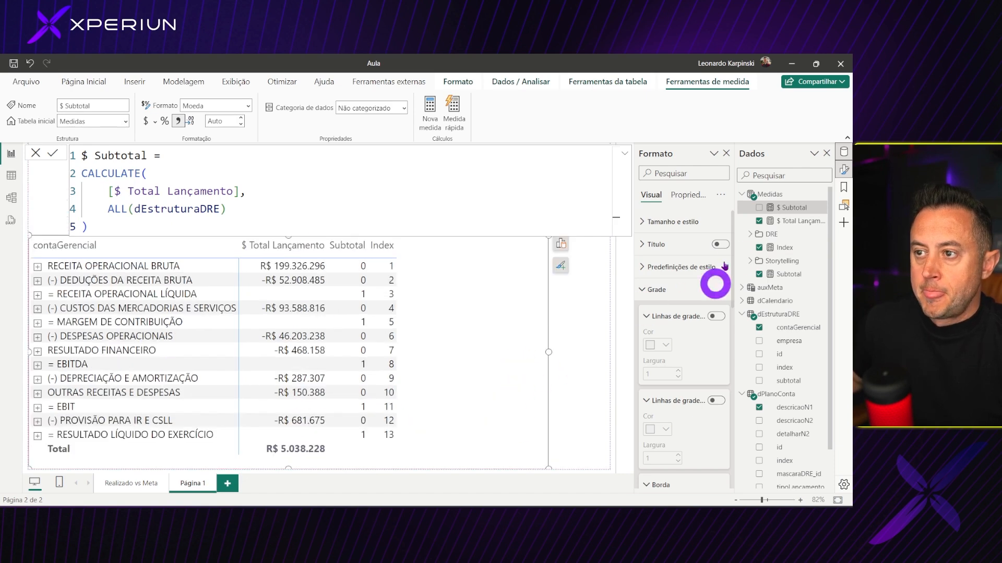
Add the $ Subtotal measure to the contaGerencial matrix's values and deselect the matrix.
left_click_drag(775, 208, 489, 322)
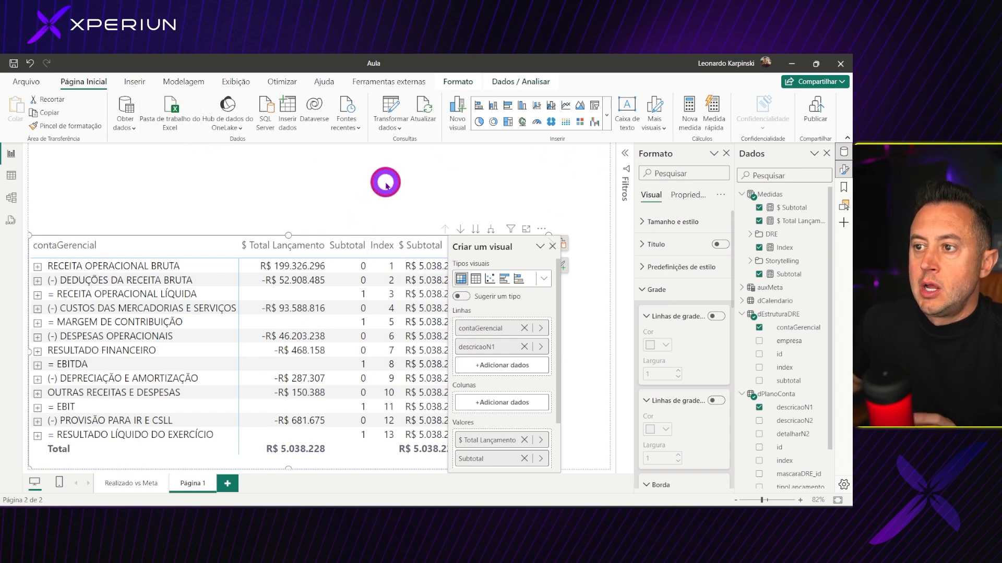
left_click(448, 187)
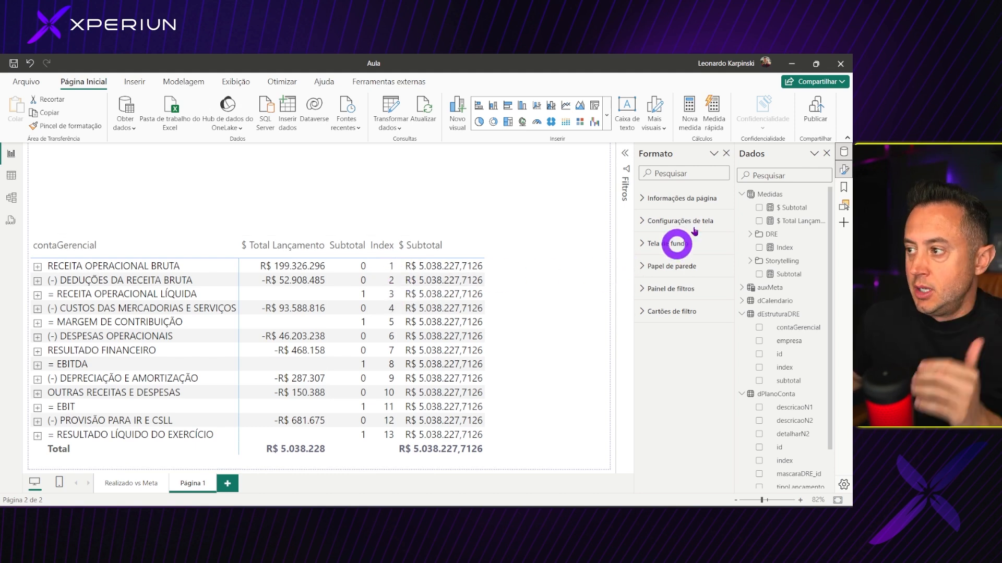
left_click(782, 275)
Add the filter dEstruturaDRE[index] <= SELECTEDVALUE(dEstruturaDRE[index]) after ALL(dEstruturaDRE) in the $ Subtotal measure and commit it.
left_click(789, 208)
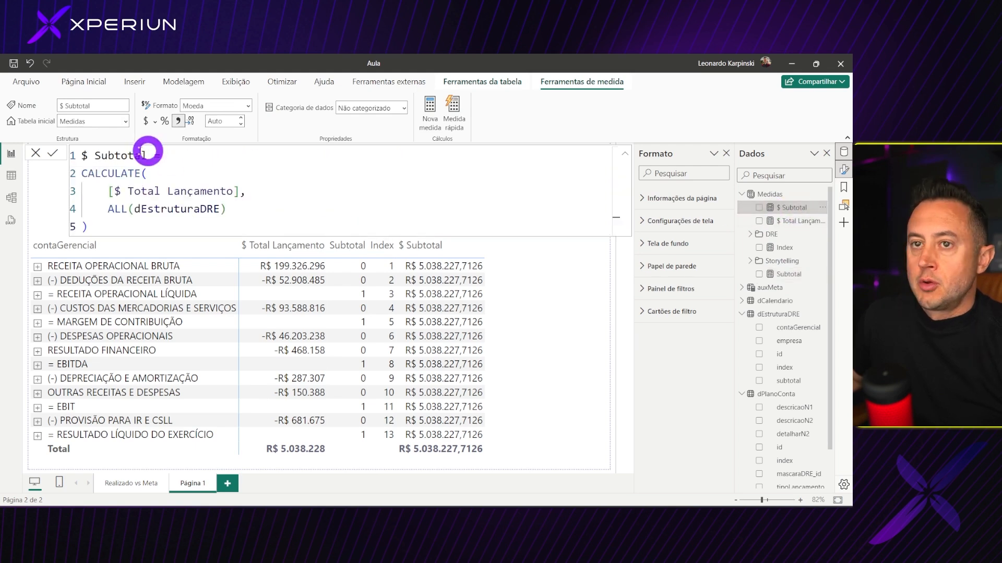
left_click(264, 208)
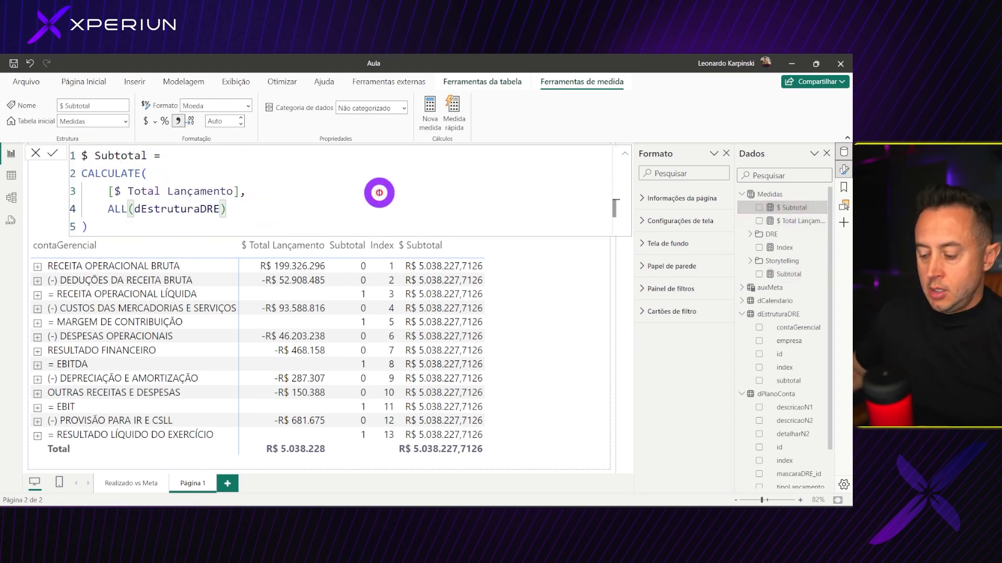
type(",")
key("shift+Return")
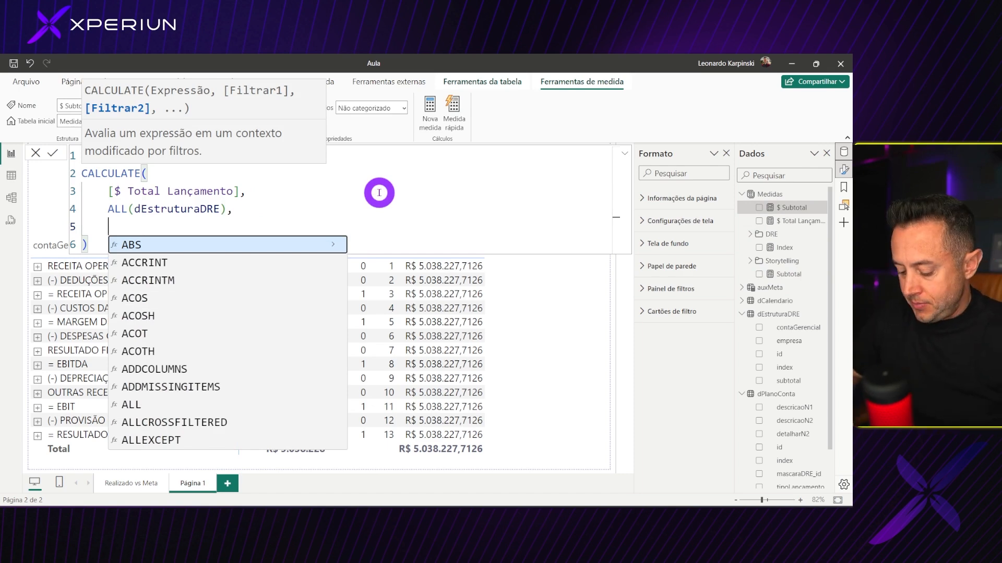
type("index")
key("Down")
key("Tab")
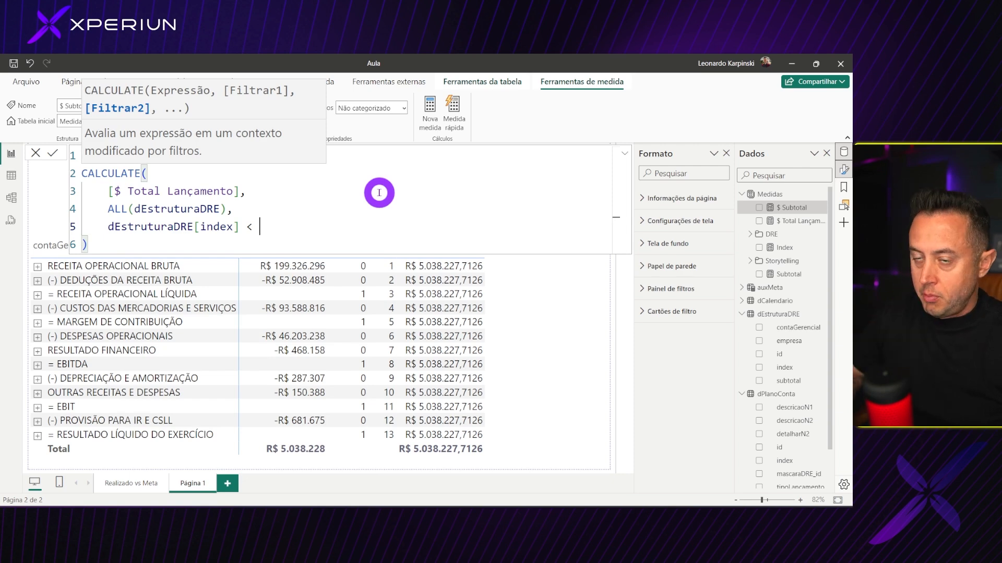
type("<= SELE")
key("Down")
key("Down")
key("Down")
key("Down")
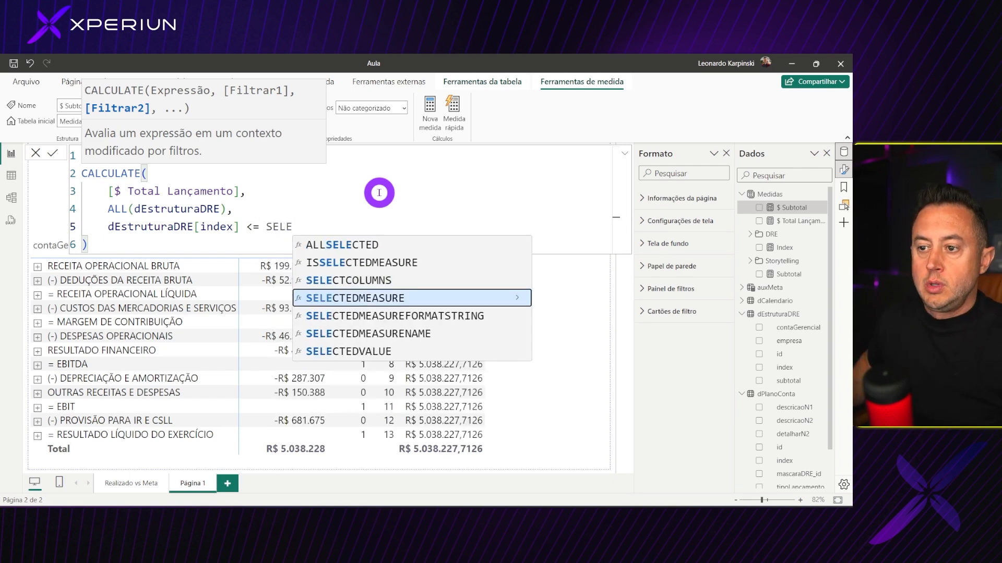
key("Tab")
type("index")
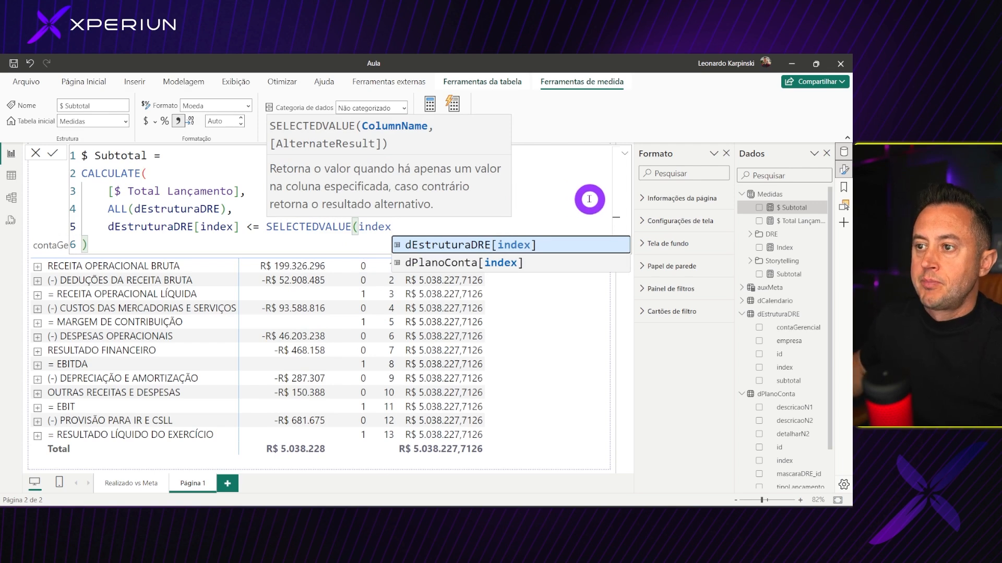
key("Tab")
type(")")
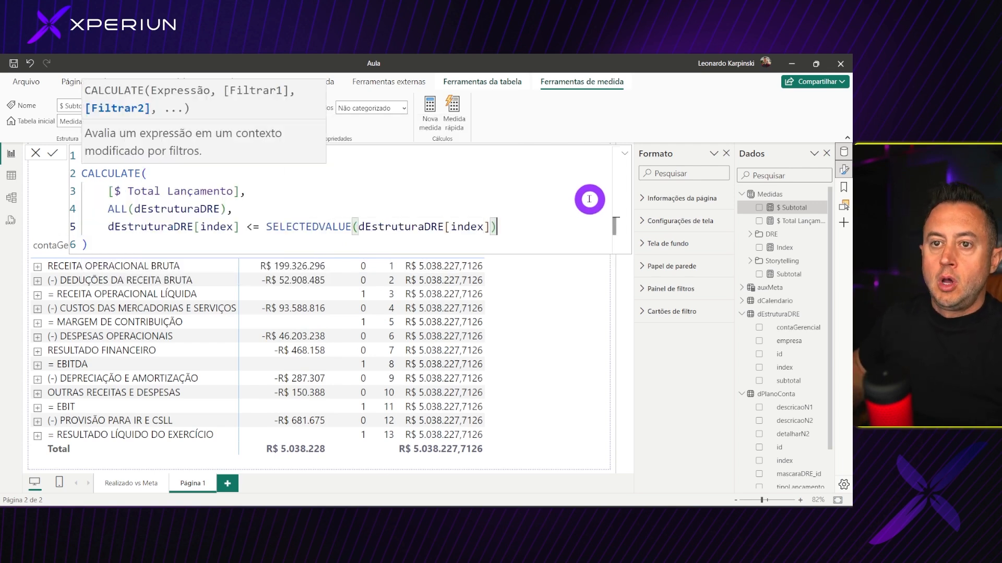
left_click(589, 199)
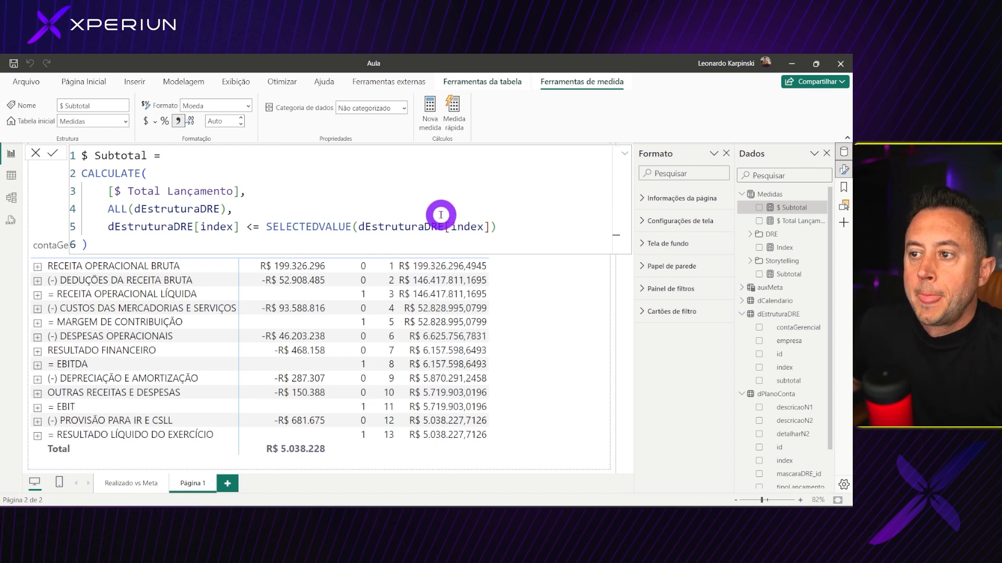
Set the $ Subtotal measure's format to 0 decimal places.
left_click(225, 123)
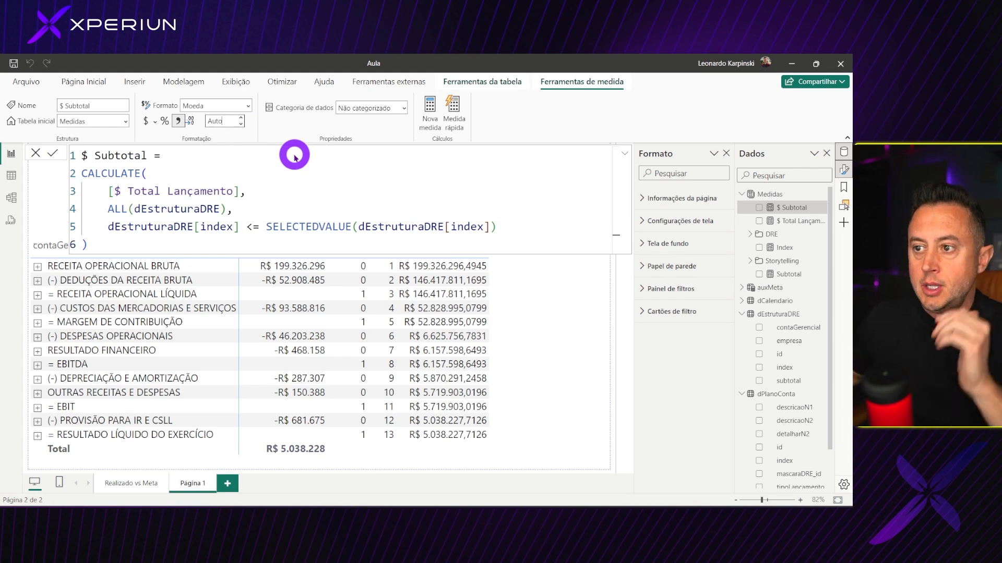
type("0")
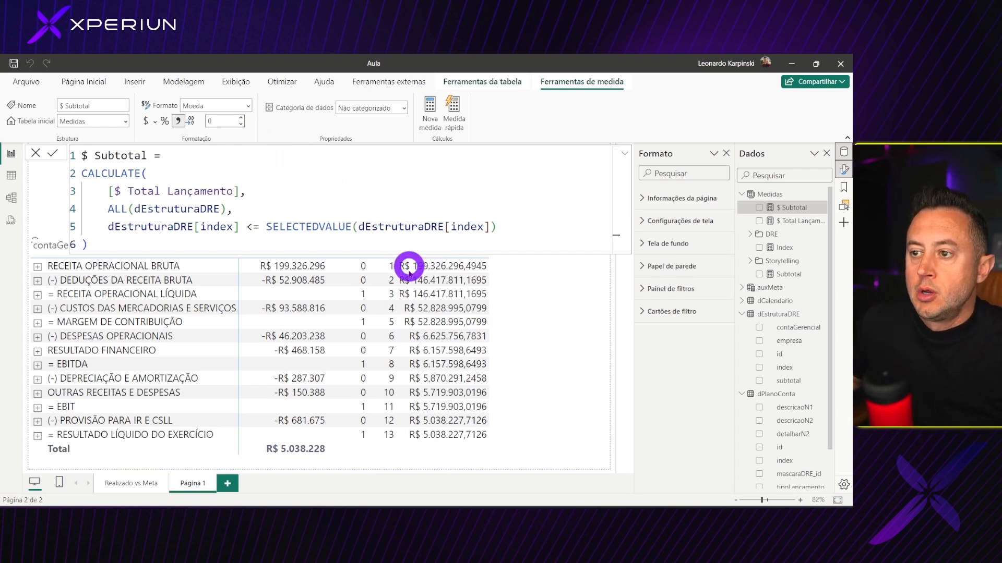
key("Return")
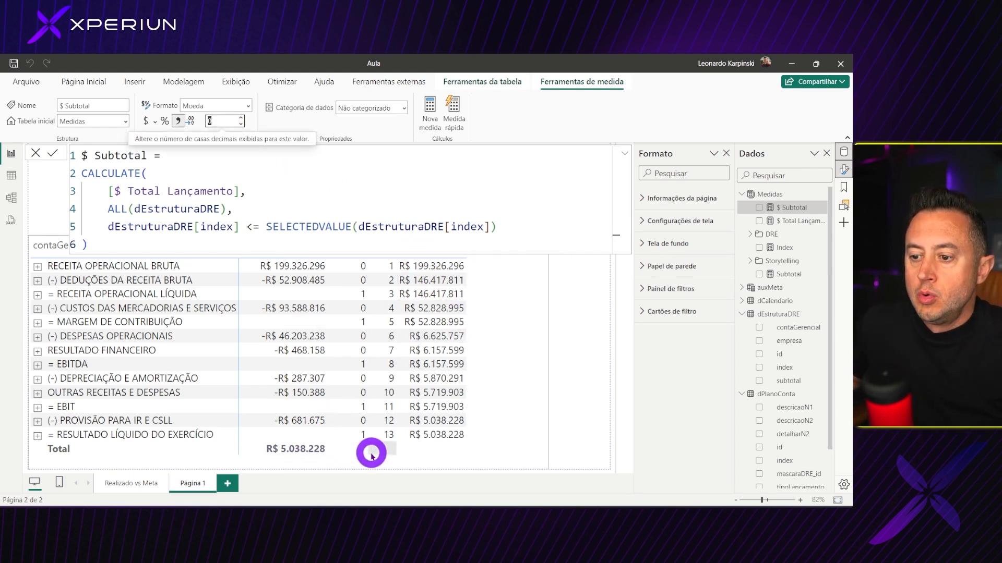
Make the contaGerencial matrix slightly shorter and move it down a little on the page.
left_click(346, 462)
left_click(365, 459)
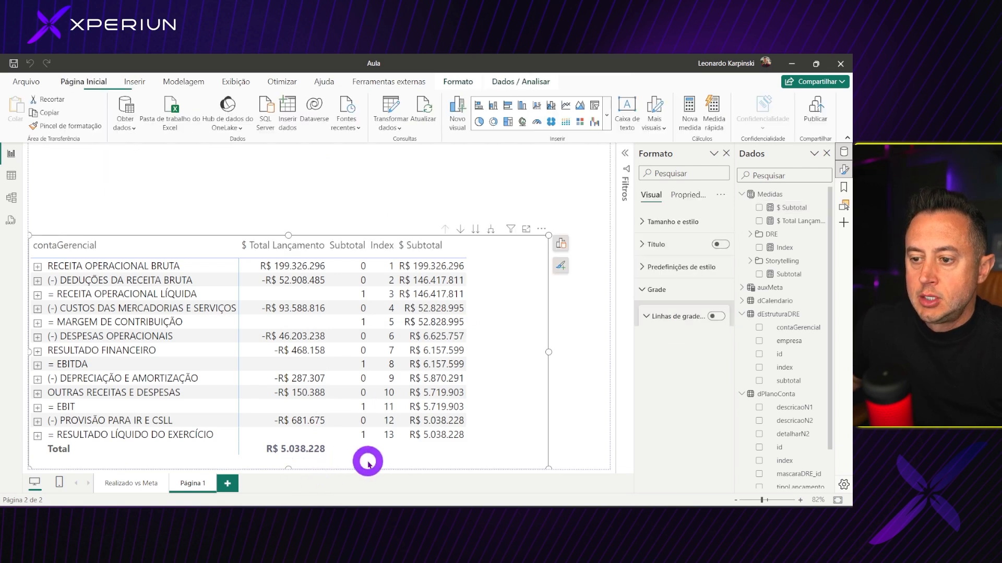
left_click_drag(288, 466, 287, 453)
left_click_drag(485, 341, 481, 388)
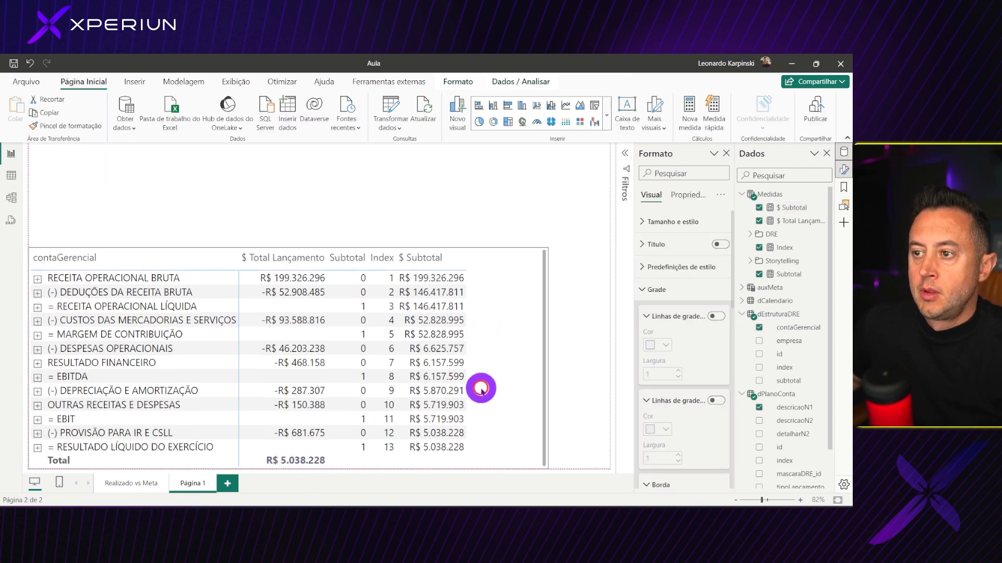
Open the $ Subtotal measure's formula and comment out its [$ Total Lançamento] line.
left_click(793, 208)
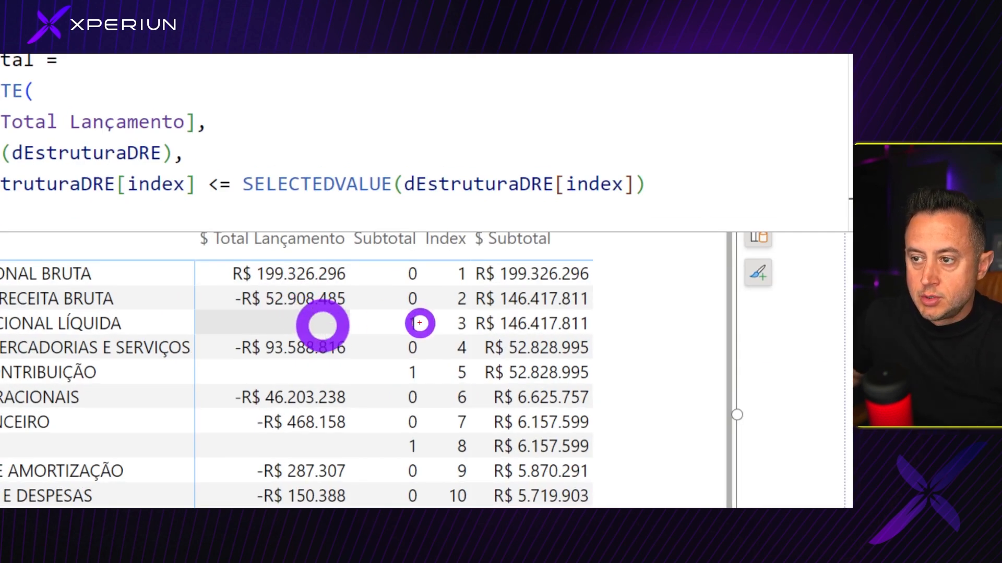
left_click_drag(352, 295, 445, 327)
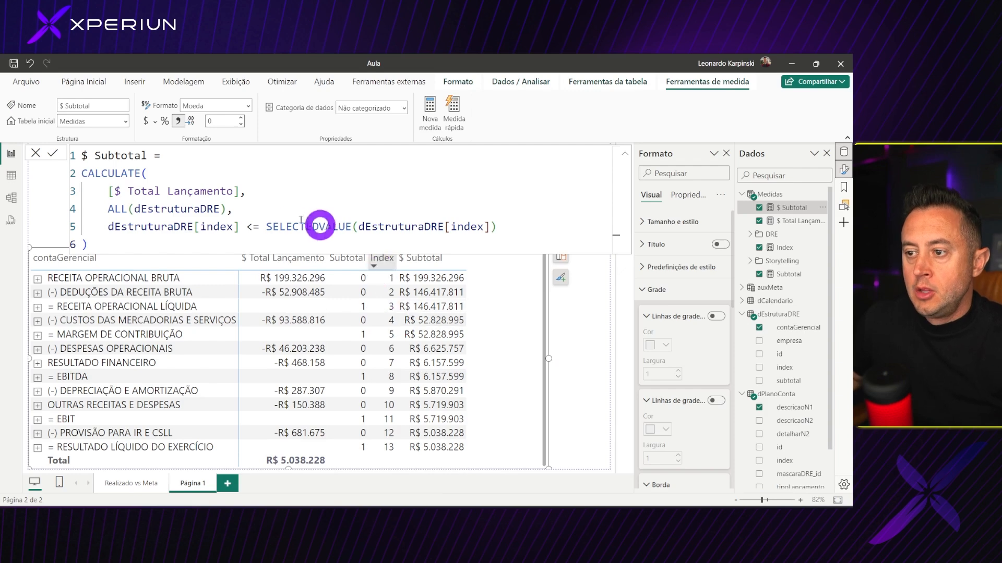
left_click(228, 192)
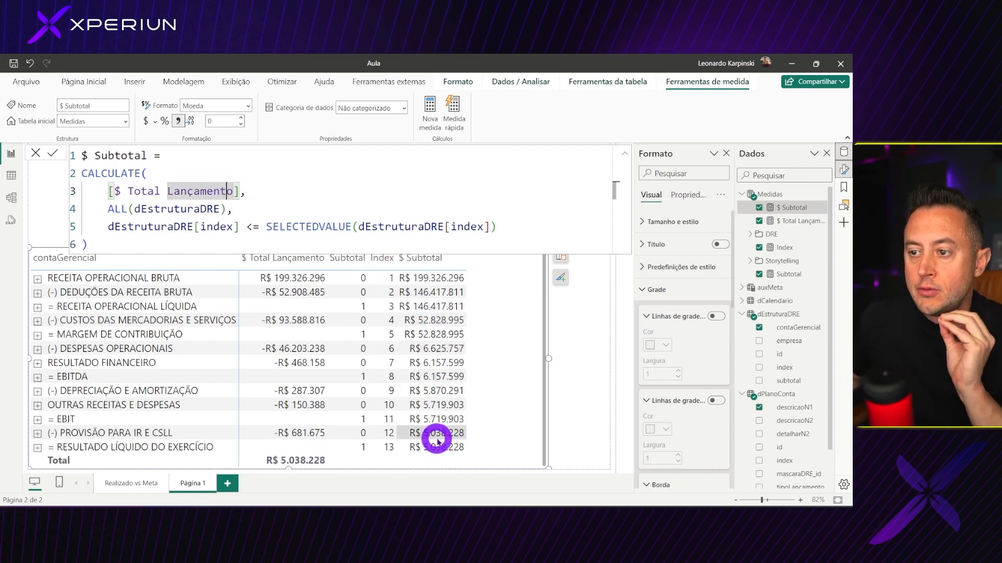
left_click(108, 192)
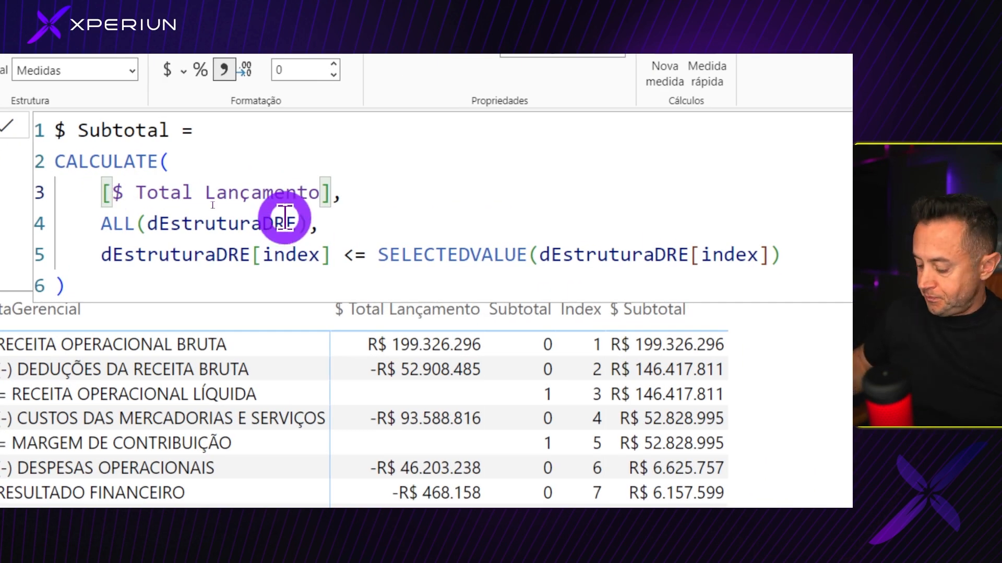
type("//")
Insert MIN(dEstruturaDRE[index]) as a test expression above the commented line in the $ Subtotal measure.
key("End")
key("Return")
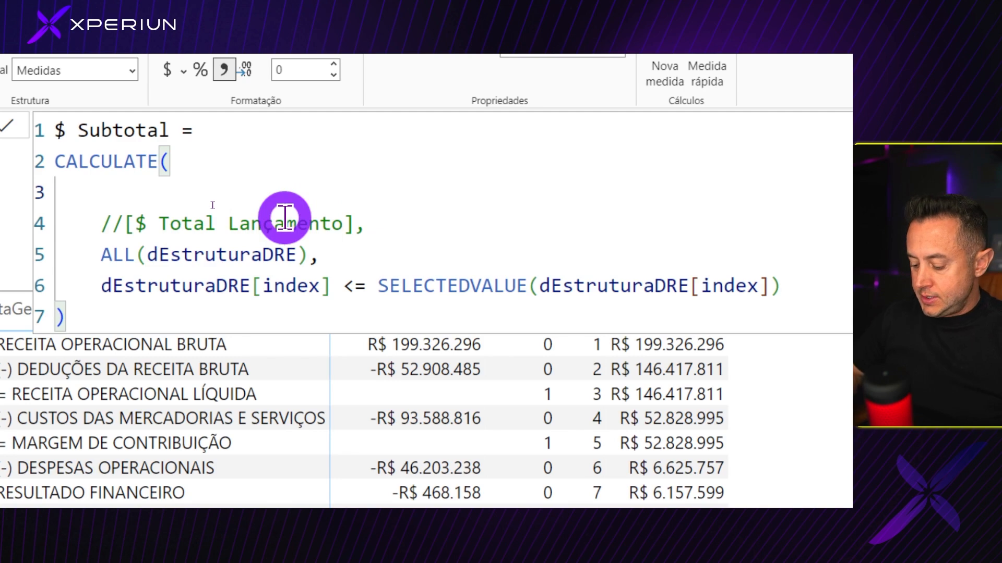
type("MIN(")
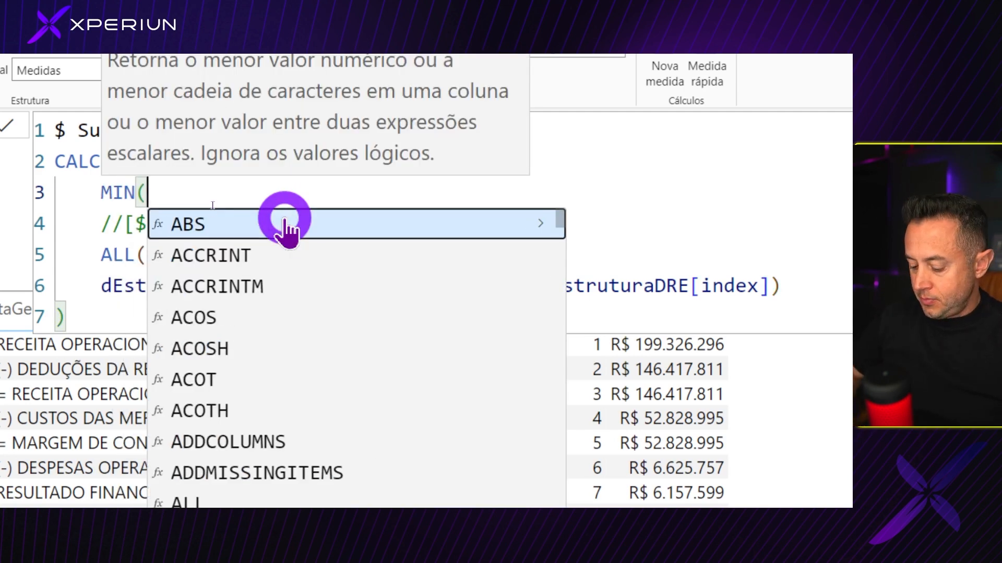
type("index")
key("Down")
key("Down")
key("Down")
key("Up")
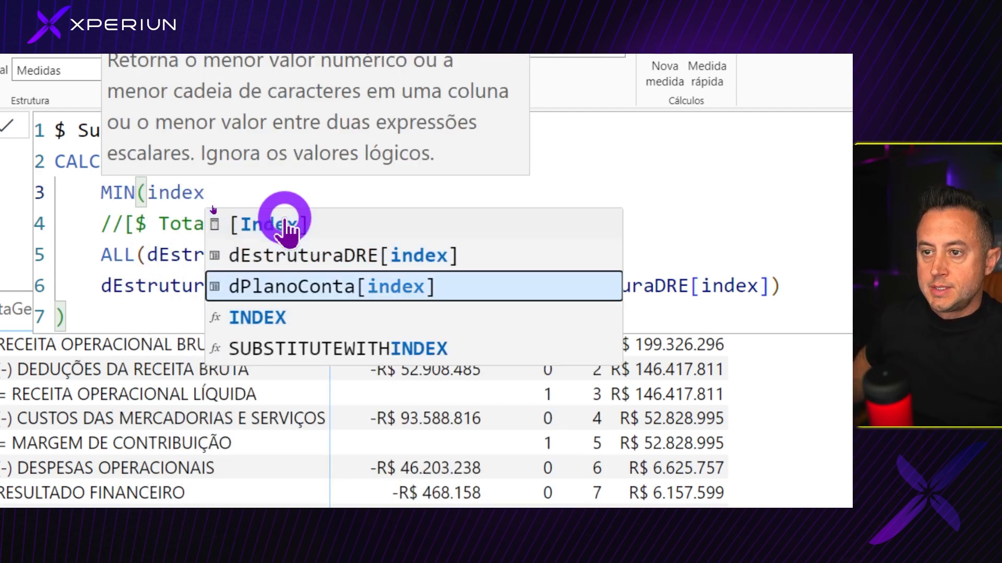
key("Up")
key("Tab")
type(") \"")
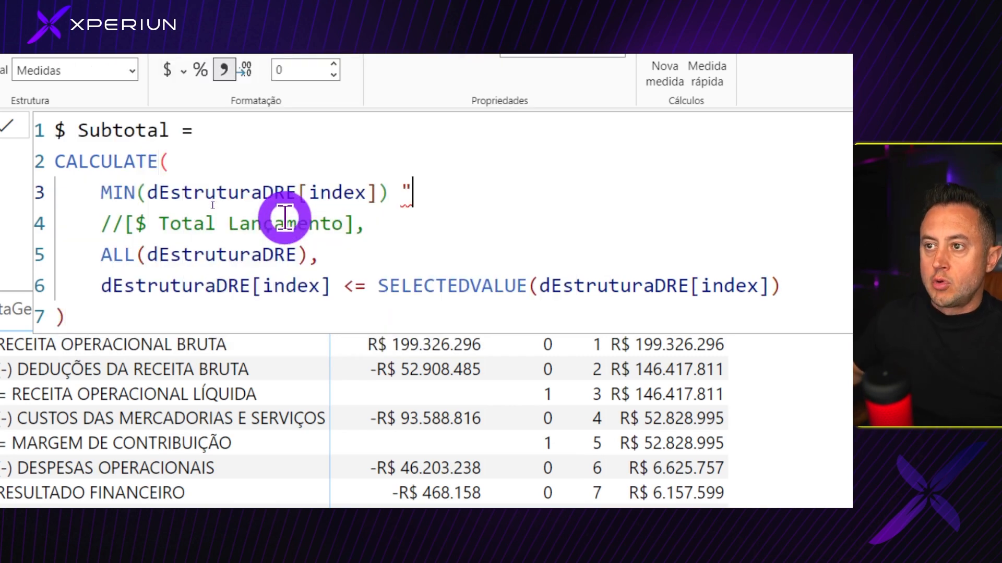
Extend the test expression with & " até " & MAX(dEstruturaDRE[index]), and commit the $ Subtotal measure.
key("BackSpace")
type("& \"")
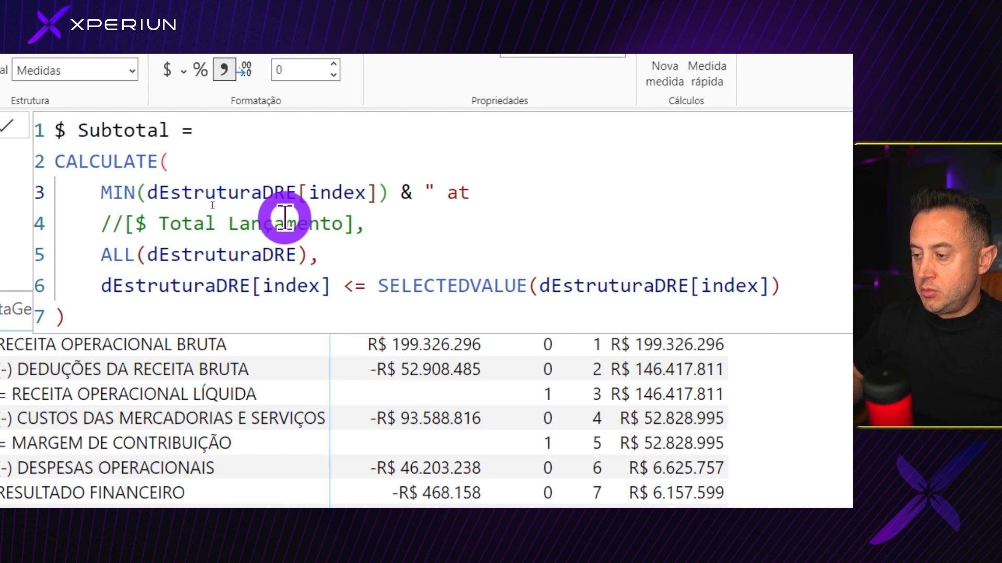
type("até \"")
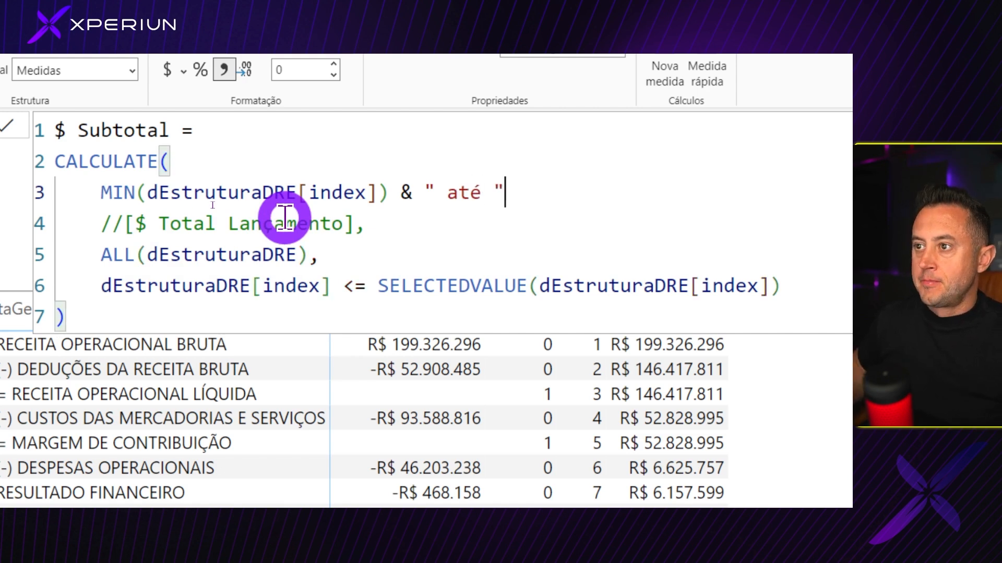
type(" &")
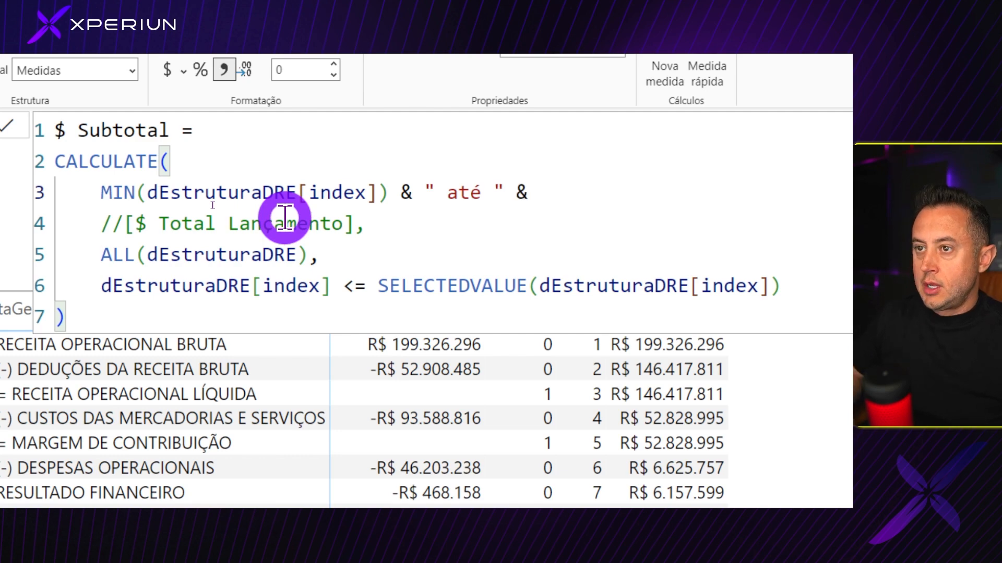
type(" MAX(dEstruturaDRE[ind")
key("Down")
key("Tab")
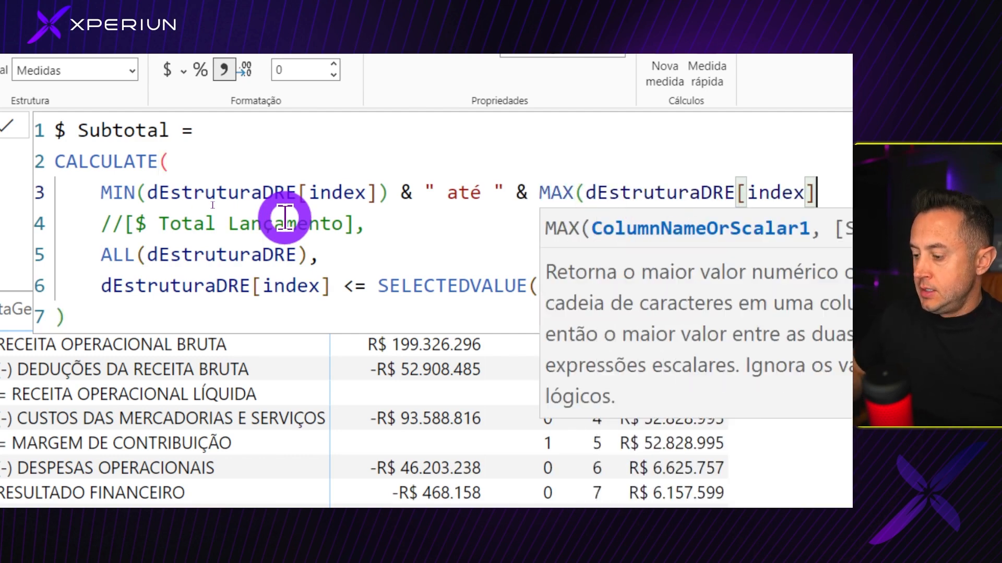
type(")")
scroll(284, 218, "down", 1)
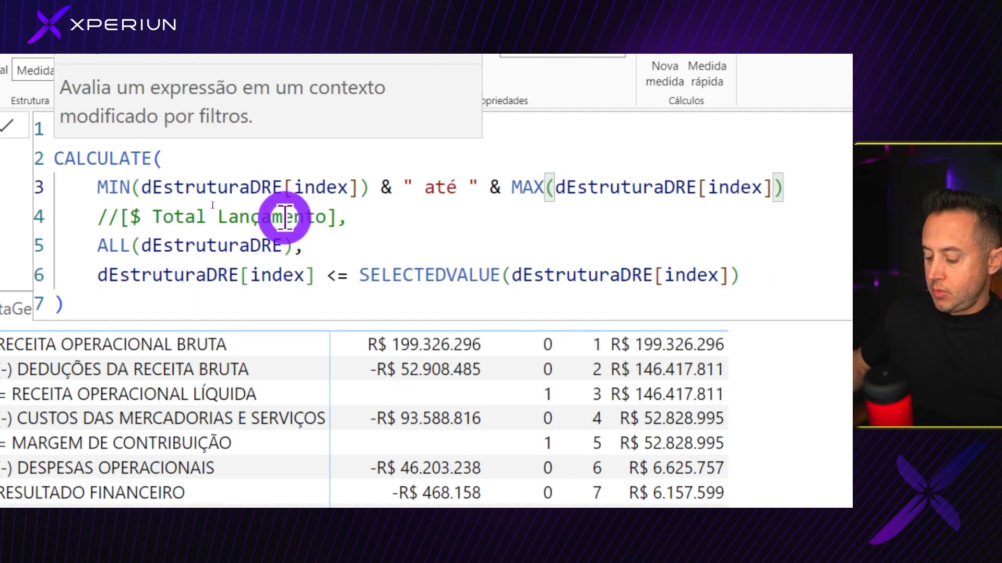
type(",")
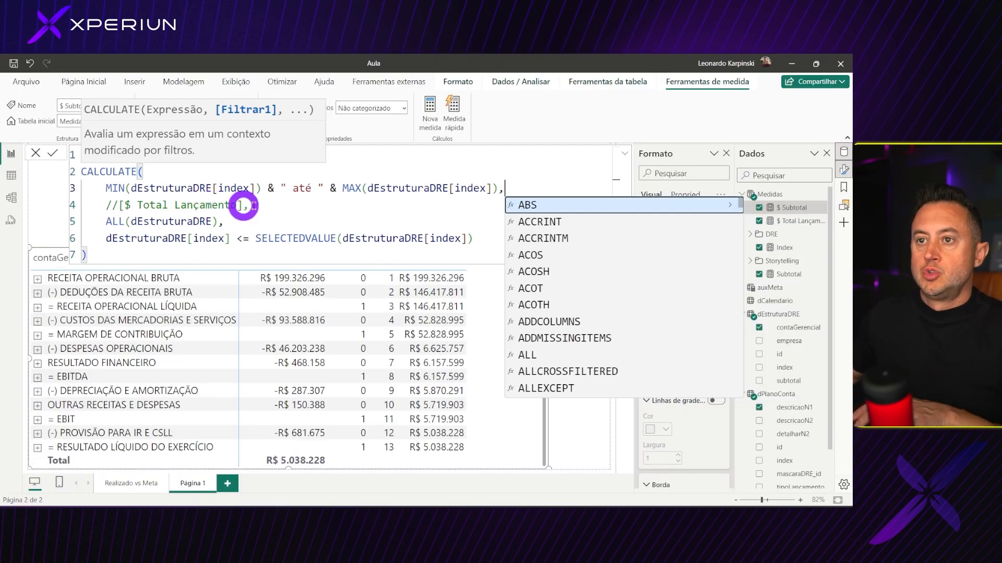
left_click(348, 217)
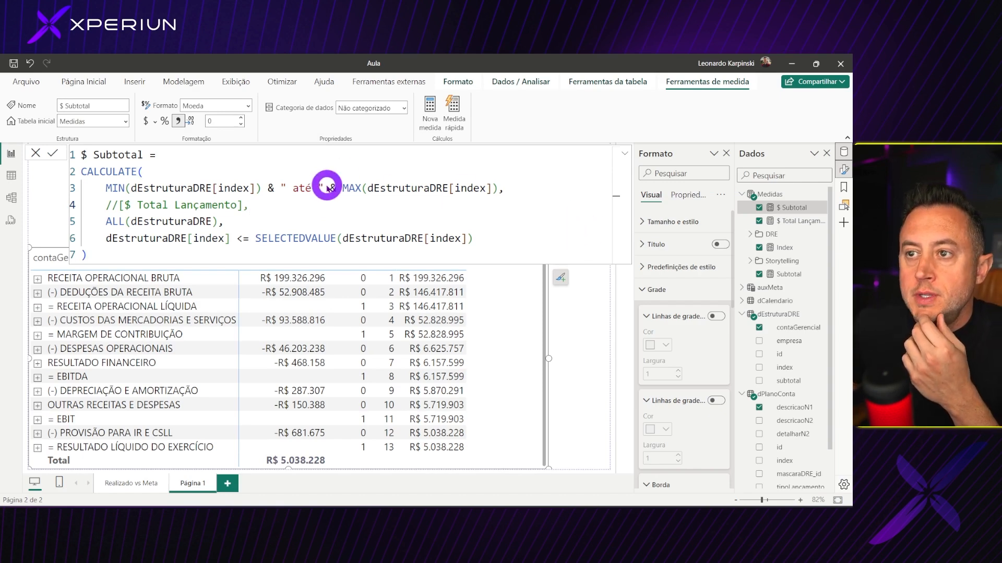
key("Return")
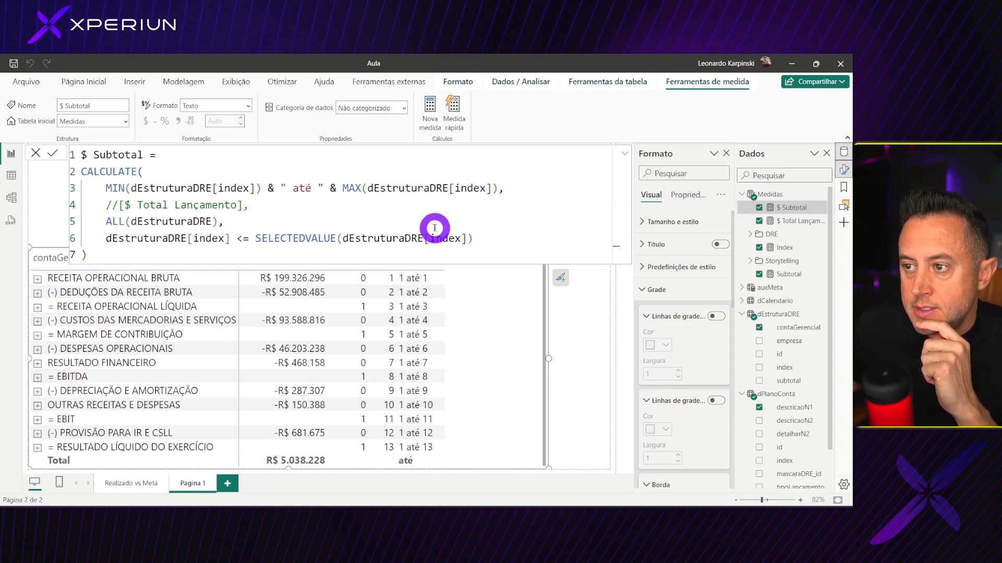
Widen the matrix's $ Subtotal column and change the measure's index filter to use the < operator.
scroll(432, 208, "down", 3, "ctrl")
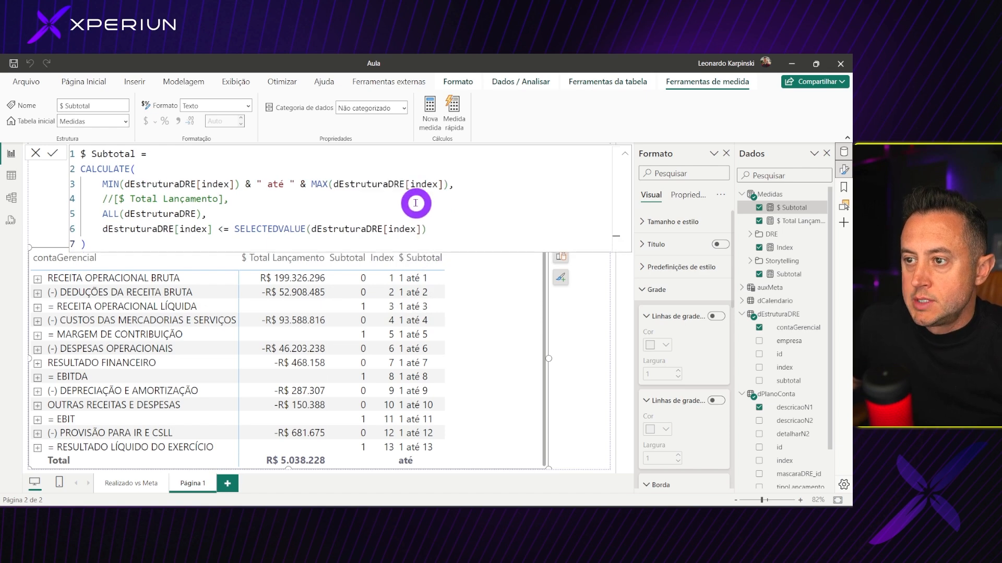
left_click_drag(393, 253, 484, 259)
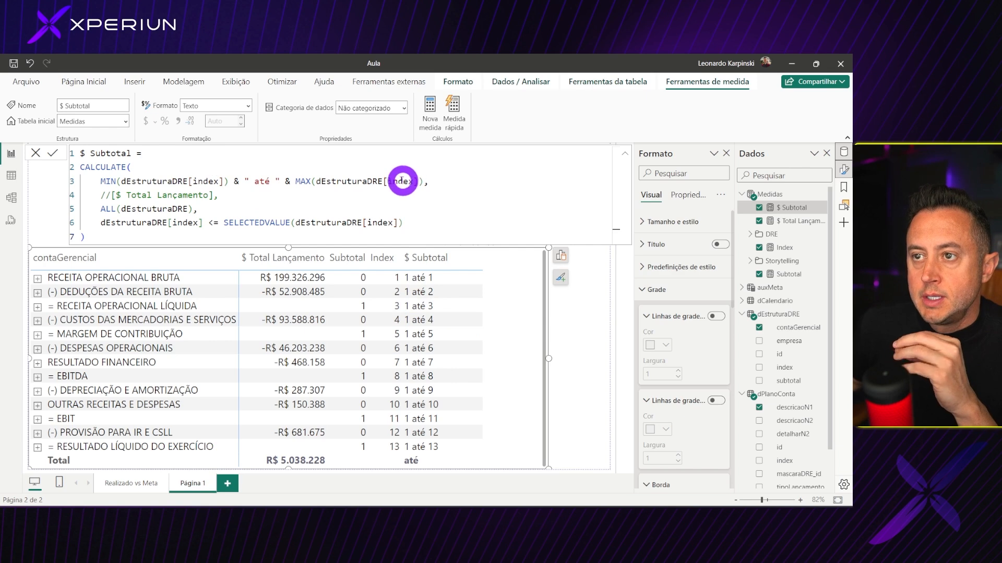
key("BackSpace")
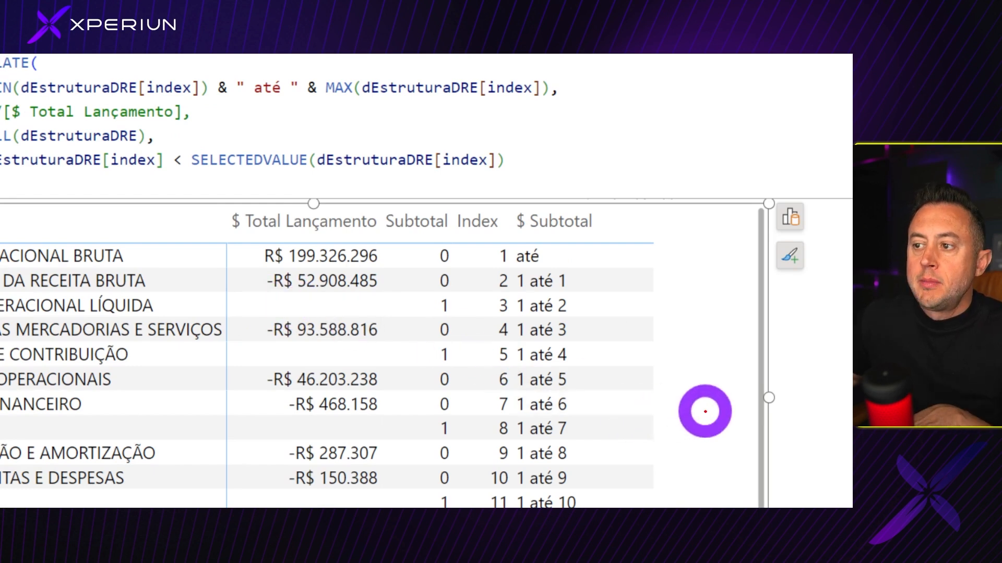
Mark the $ Total Lançamento values covered by the "1 até 2" and "1 até 12" ranges, and clear the markings.
left_click_drag(270, 302, 373, 308)
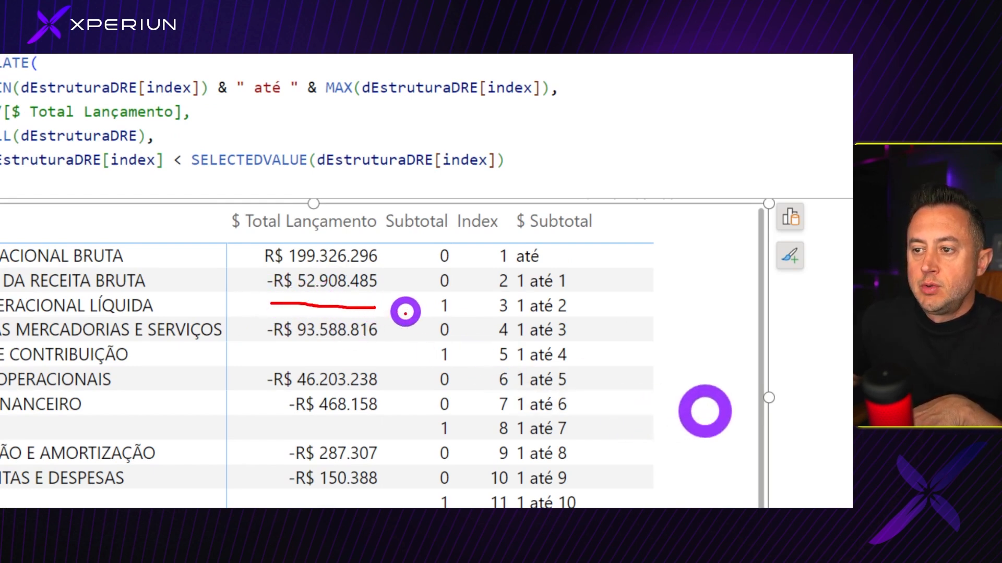
left_click_drag(511, 291, 583, 323)
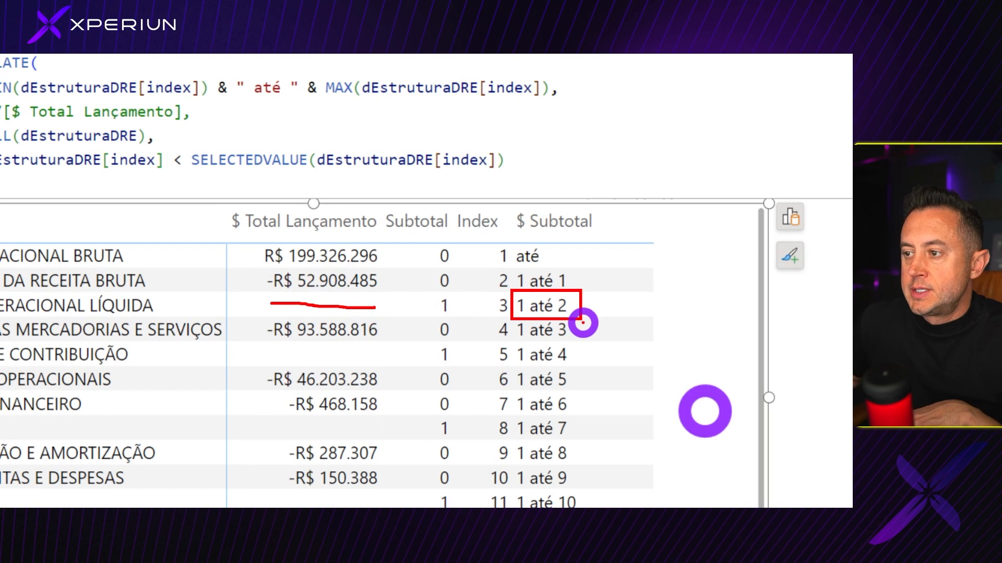
left_click_drag(256, 244, 382, 297)
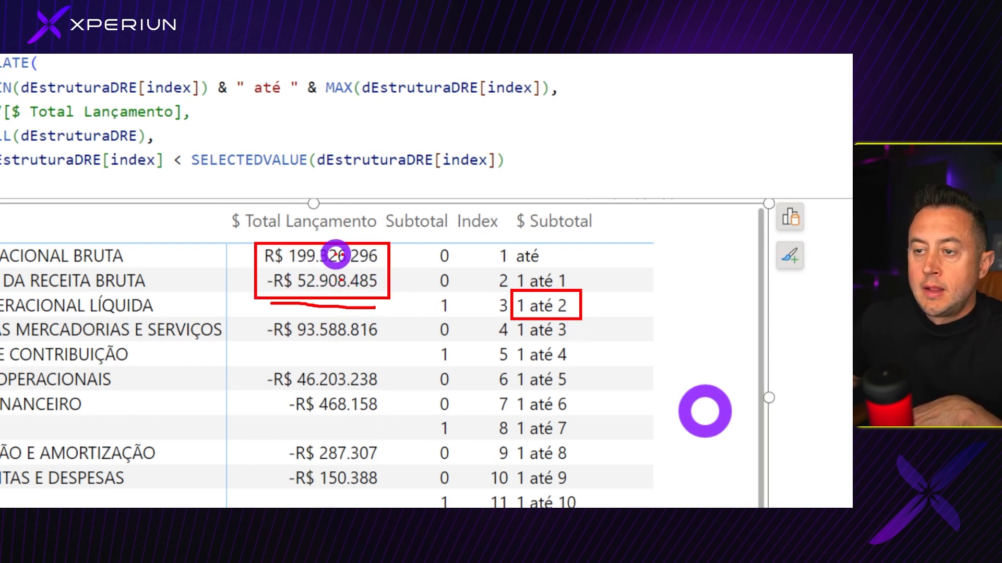
key("Escape")
key("Escape")
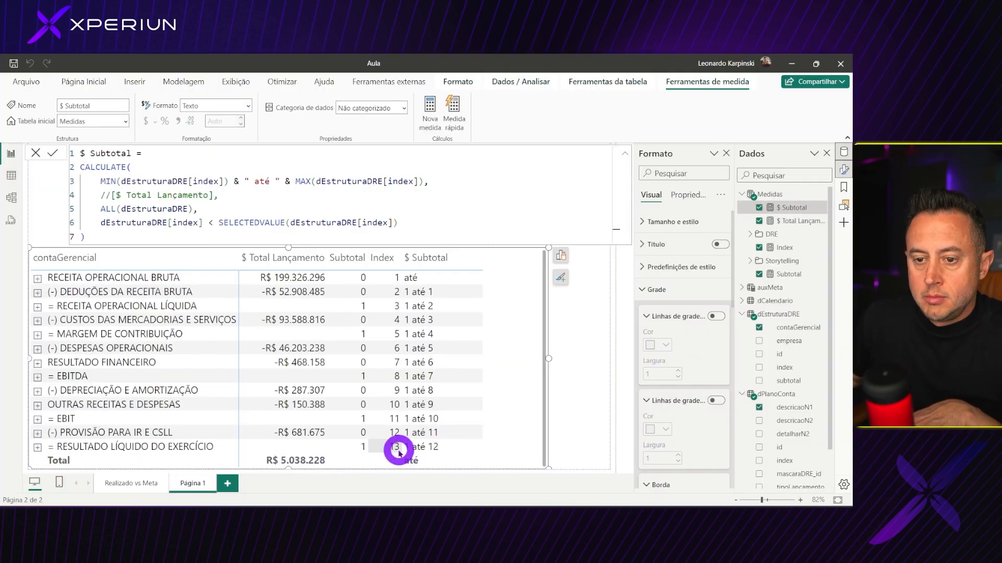
mouse_move(255, 272)
left_mouse_down()
mouse_move(331, 384)
mouse_move(334, 438)
mouse_move(390, 445)
left_mouse_up()
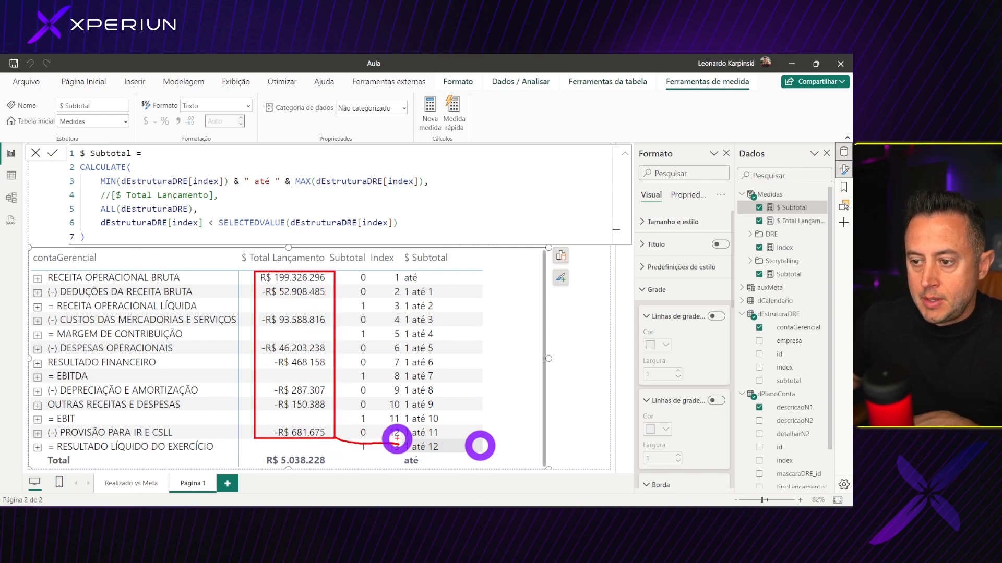
key("Escape")
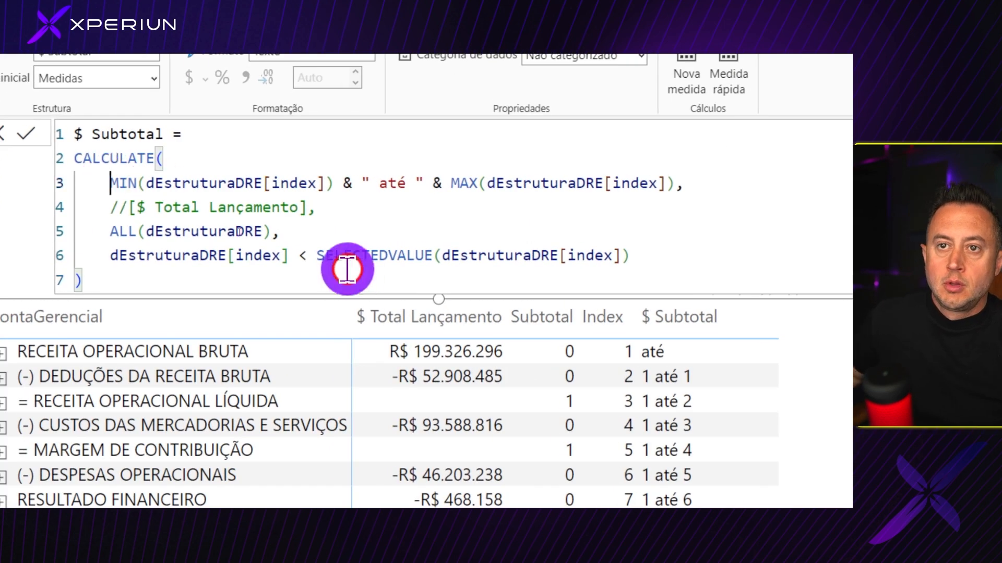
Restore [$ Total Lançamento] as the $ Subtotal expression, delete the MIN/MAX test line and commit the measure.
type("//")
key("Down")
key("BackSpace")
key("BackSpace")
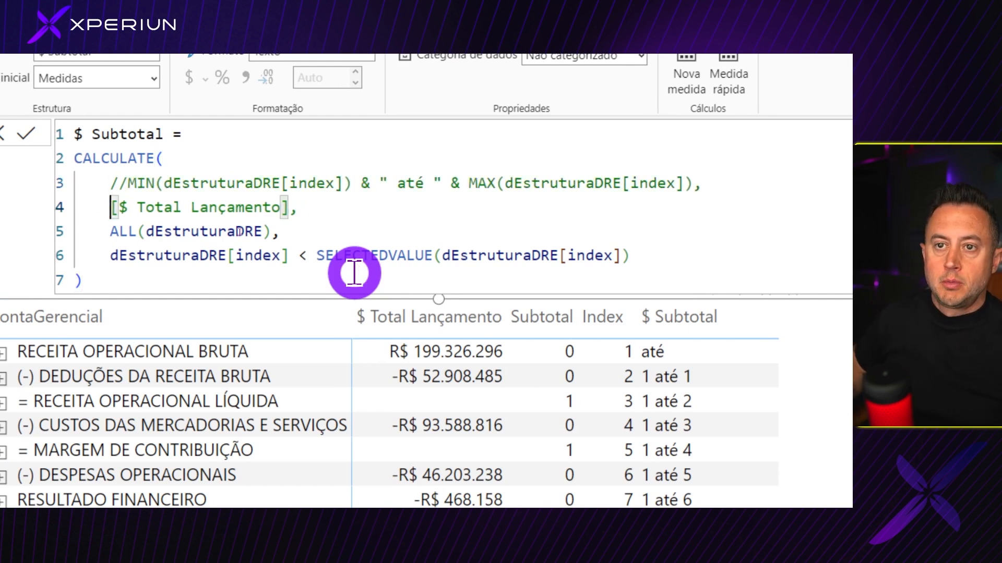
key("ctrl+shift+k")
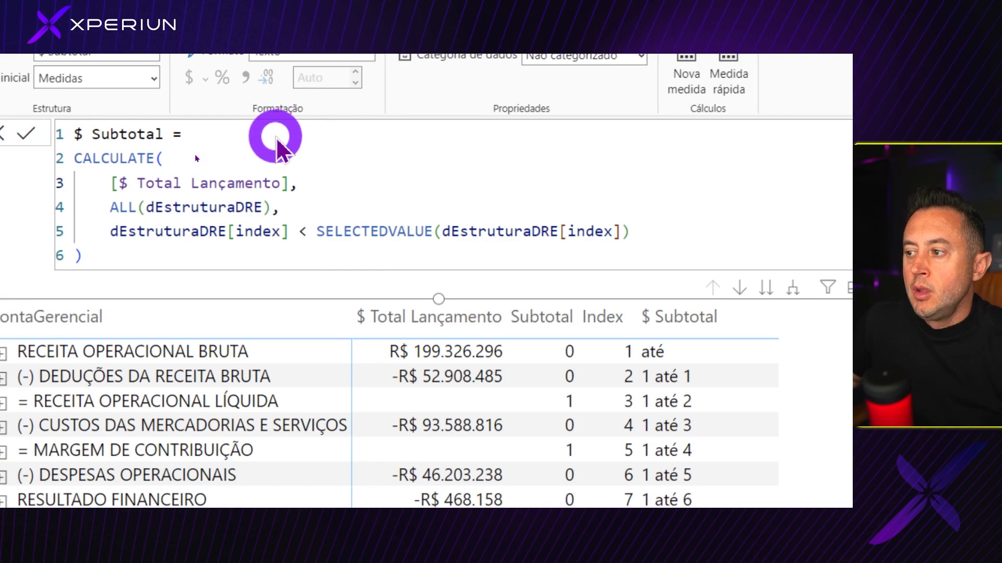
key("Return")
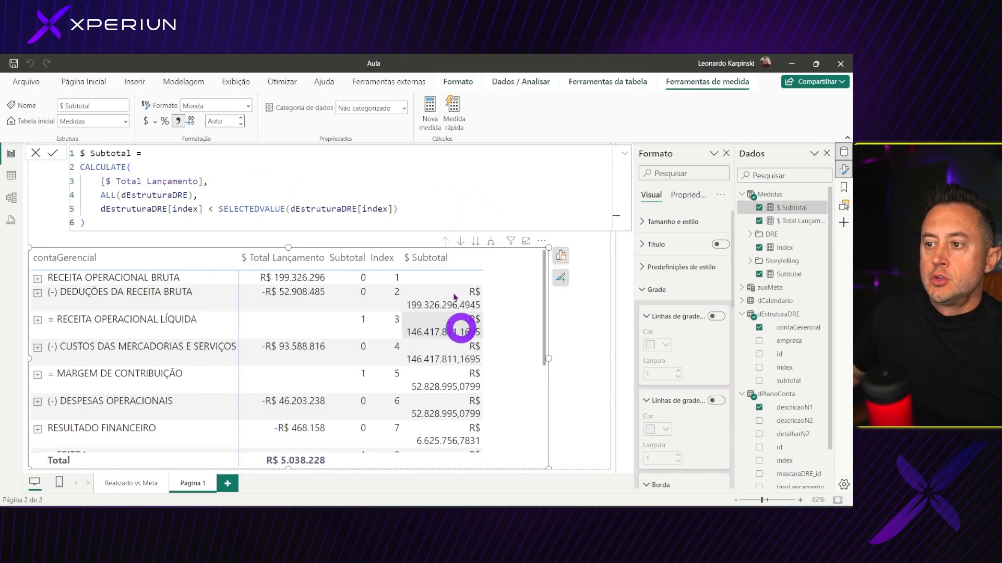
Format the $ Subtotal measure with 0 decimal places and widen the contaGerencial matrix.
left_click(228, 123)
type("0")
key("Return")
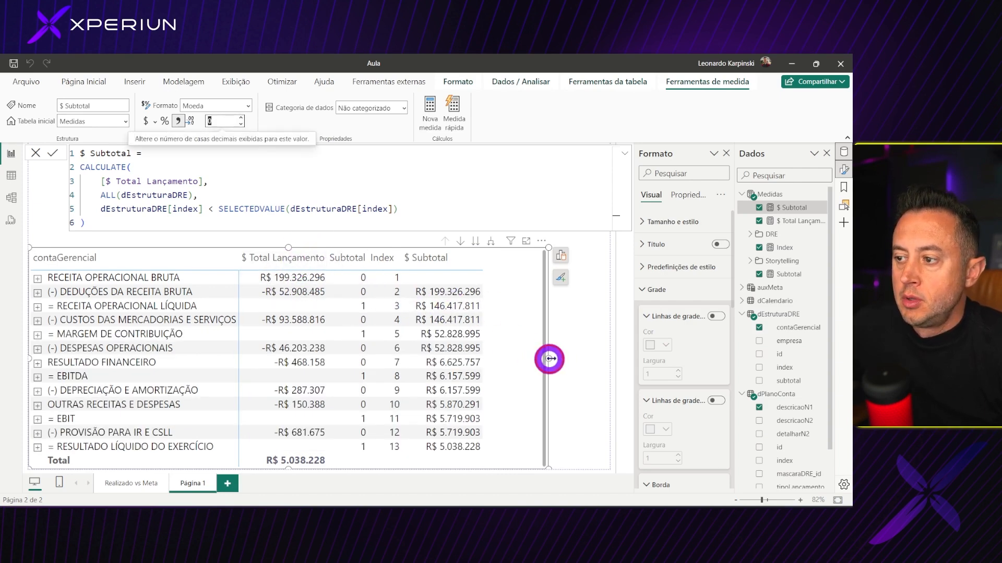
left_click_drag(548, 359, 608, 359)
Create a new measure named $ Realizado in the Medidas table and start it with SWITCH( TRUE(),.
right_click(761, 196)
left_click(705, 216)
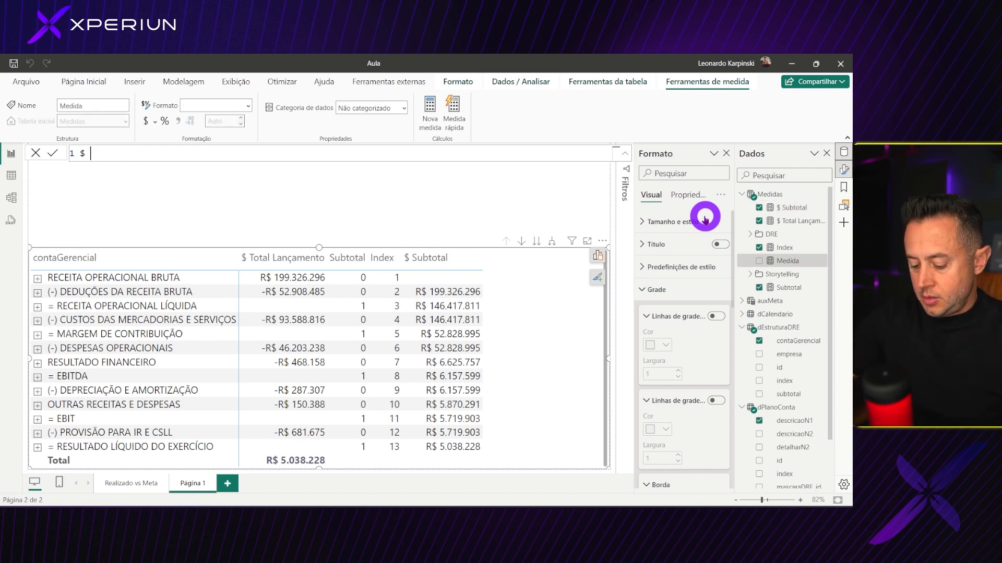
type("=")
key("shift+Return")
type("SW")
key("Tab")
key("shift+Return")
type("TRUE(),")
key("shift+Return")
Begin the first SWITCH condition of $ Realizado with SELECTEDVALUE(dEstruturaDRE[subtotal]).
type("sub")
key("Up")
key("Up")
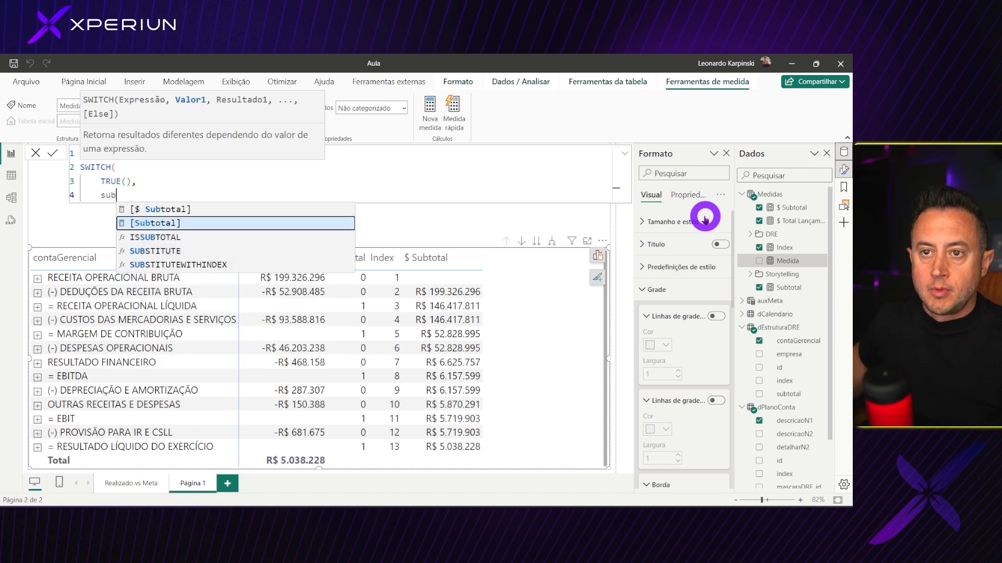
key("Tab")
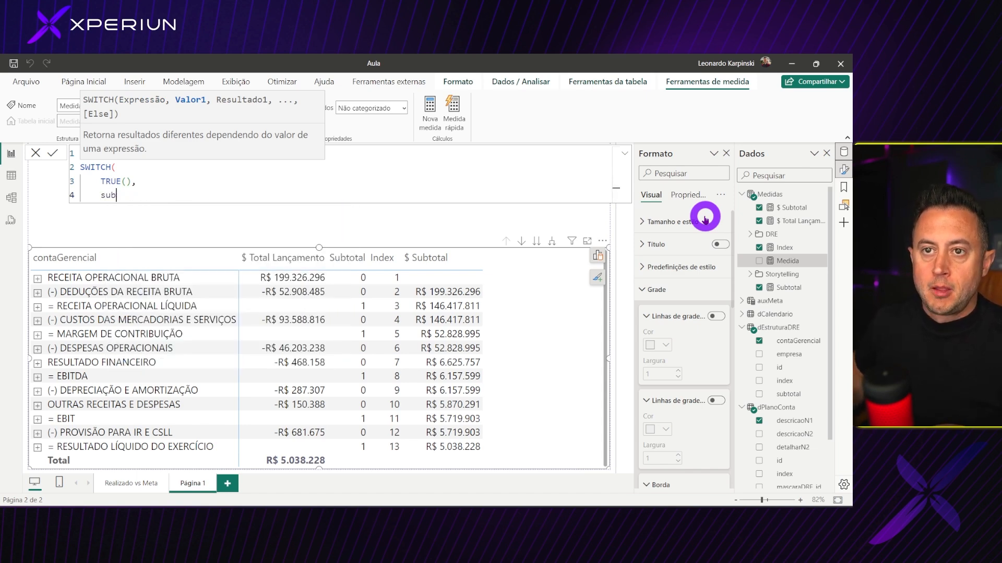
type("SELEC")
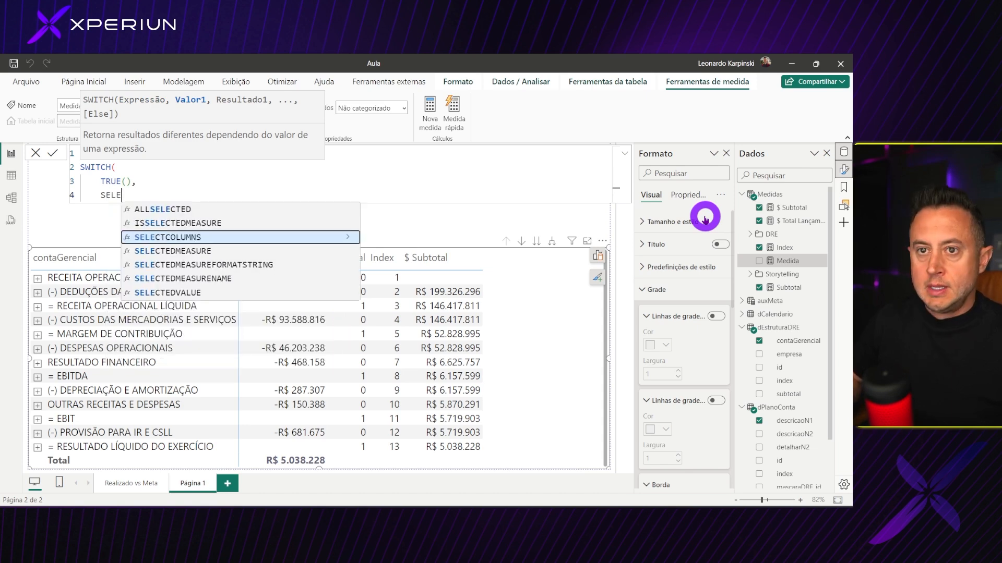
key("Down")
key("Down")
key("Down")
key("Down")
key("Tab")
type("sub")
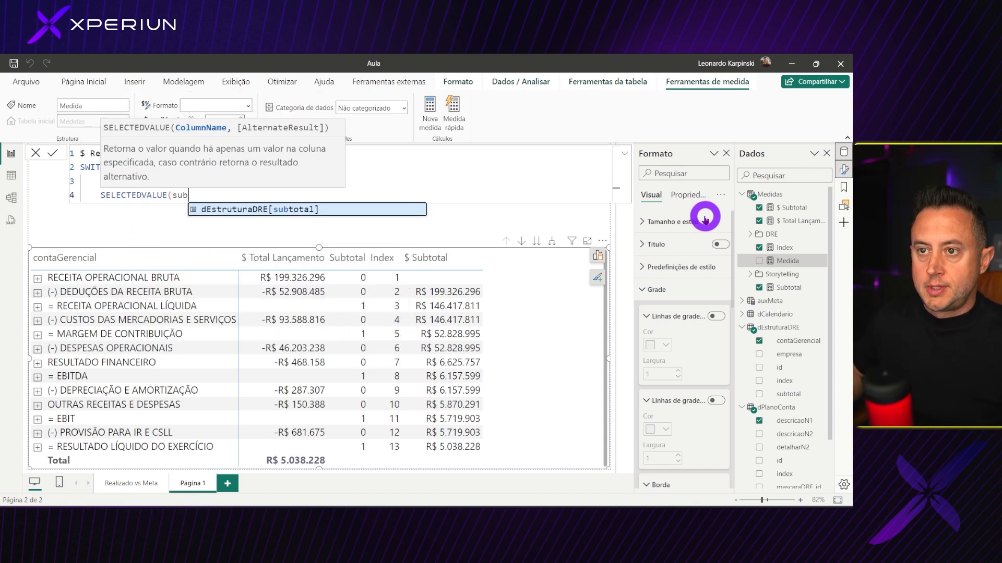
key("Tab")
type(") ")
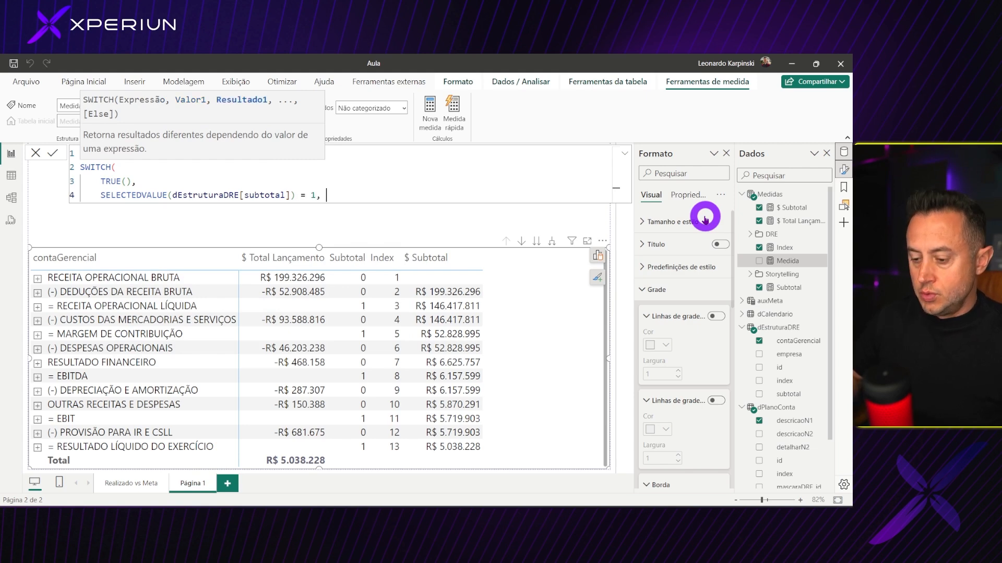
Complete the SWITCH condition with = 1 and set [$ Subtotal] as its result.
type("= 1, sub")
key("Up")
key("Up")
key("Up")
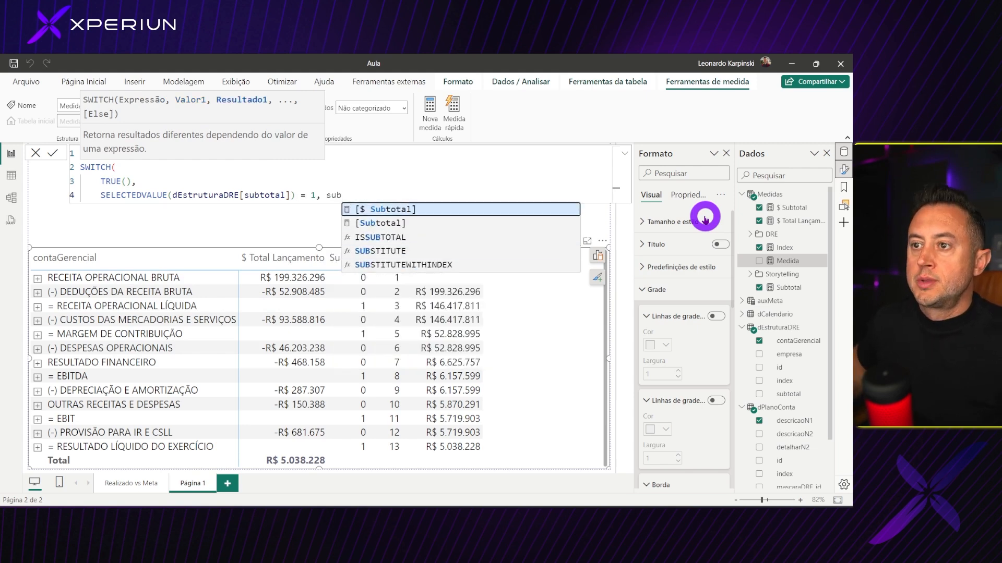
key("Tab")
type(",")
key("shift+Return")
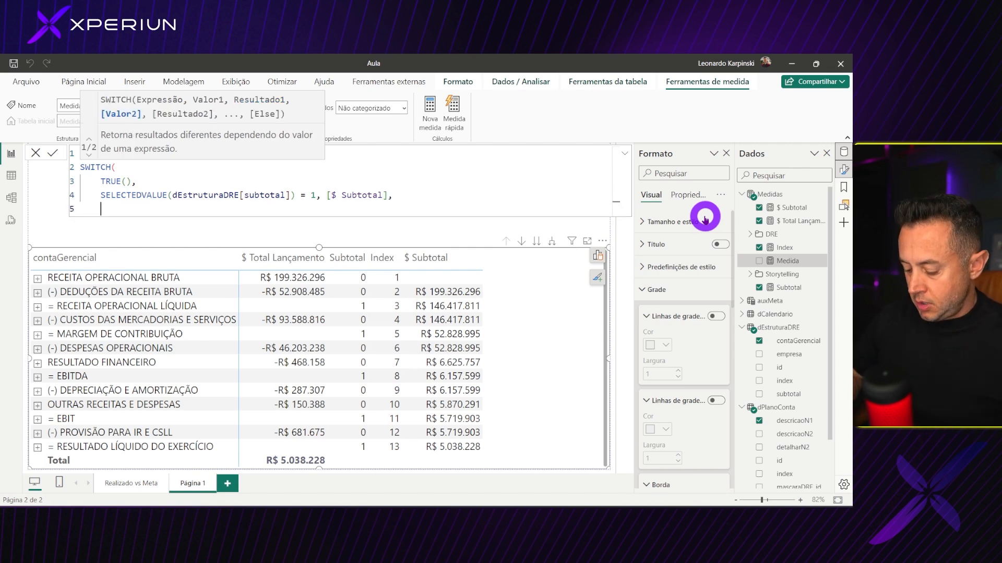
Add [$ Total Lançamento] as the SWITCH default result, close the function and try to commit the $ Realizado measure.
type("total")
key("Up")
key("Up")
key("Up")
key("Up")
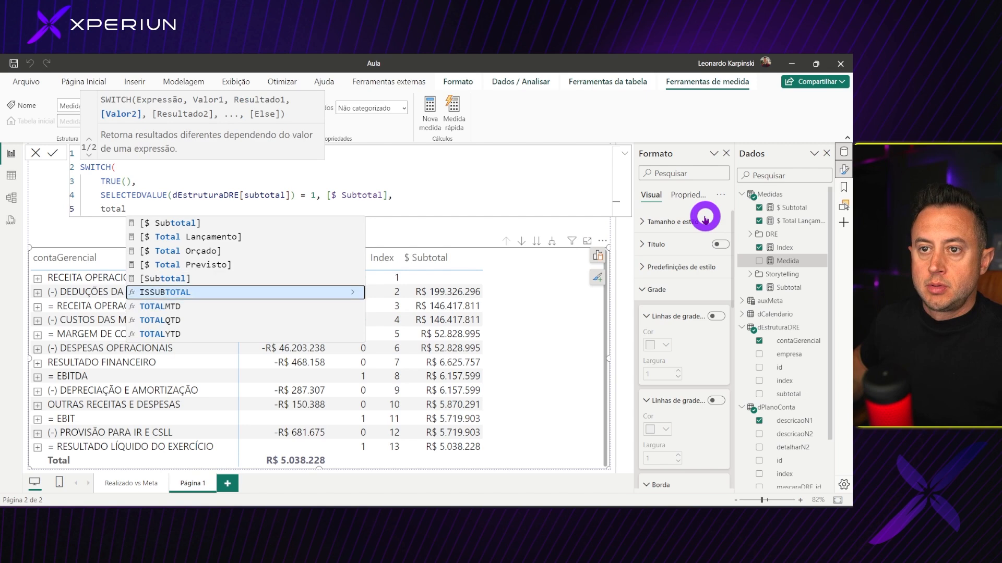
key("Tab")
key("shift+Return")
type(")")
key("Return")
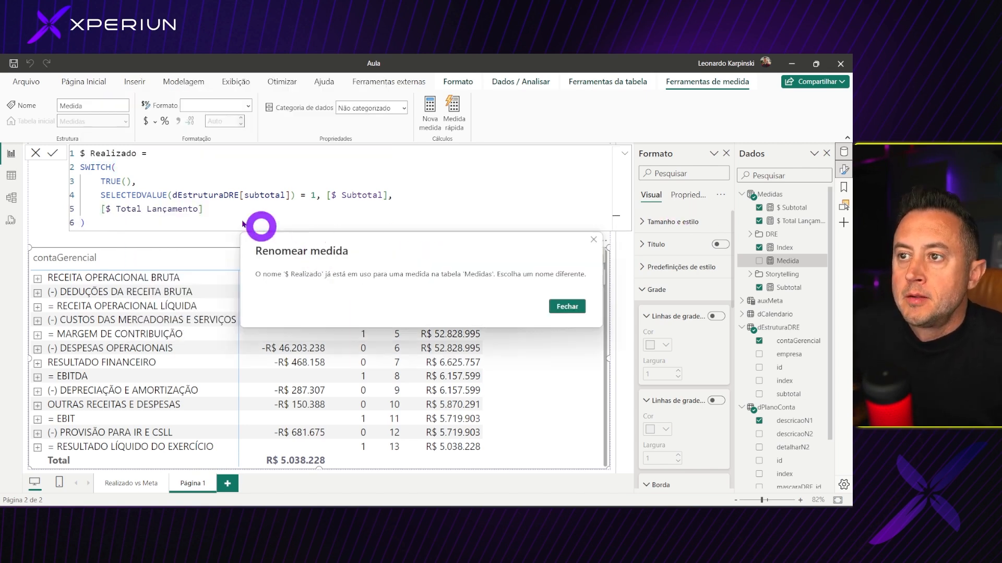
Dismiss the name conflict, rename the new measure to $ Realizado DRE and add it to the matrix values.
left_click(567, 306)
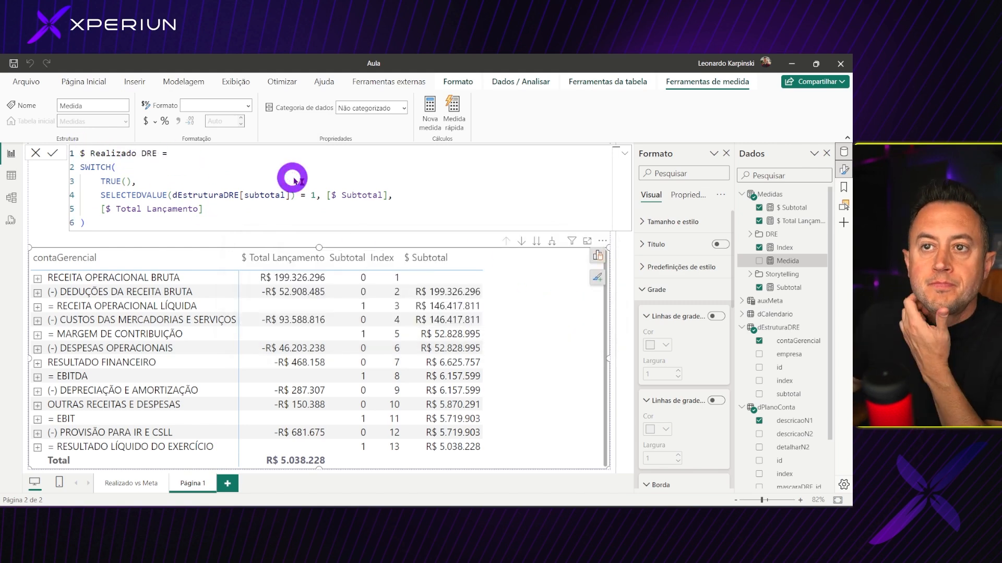
left_click(781, 268)
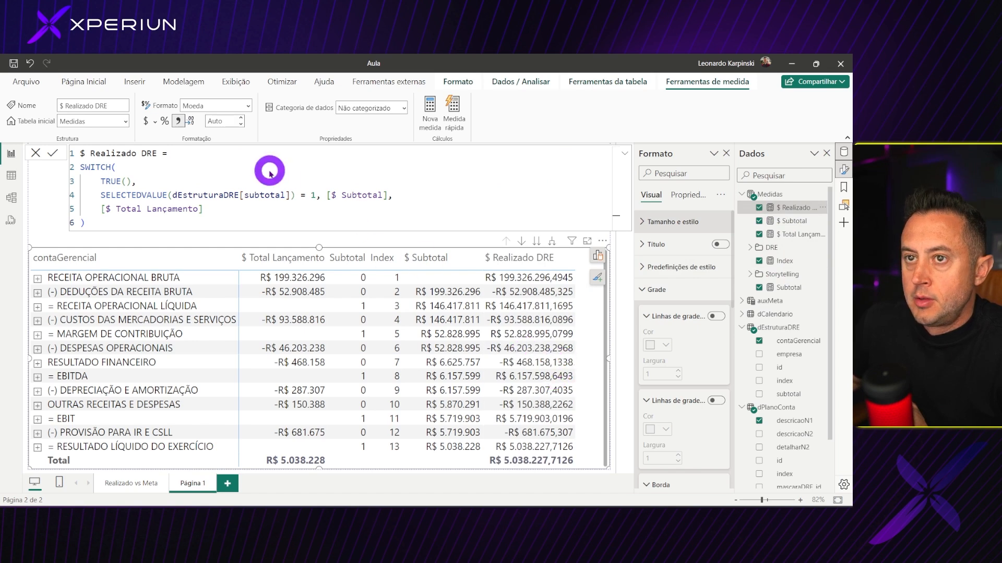
Format the $ Realizado DRE measure as currency with 0 decimal places and leave the formula editor.
left_click(798, 207)
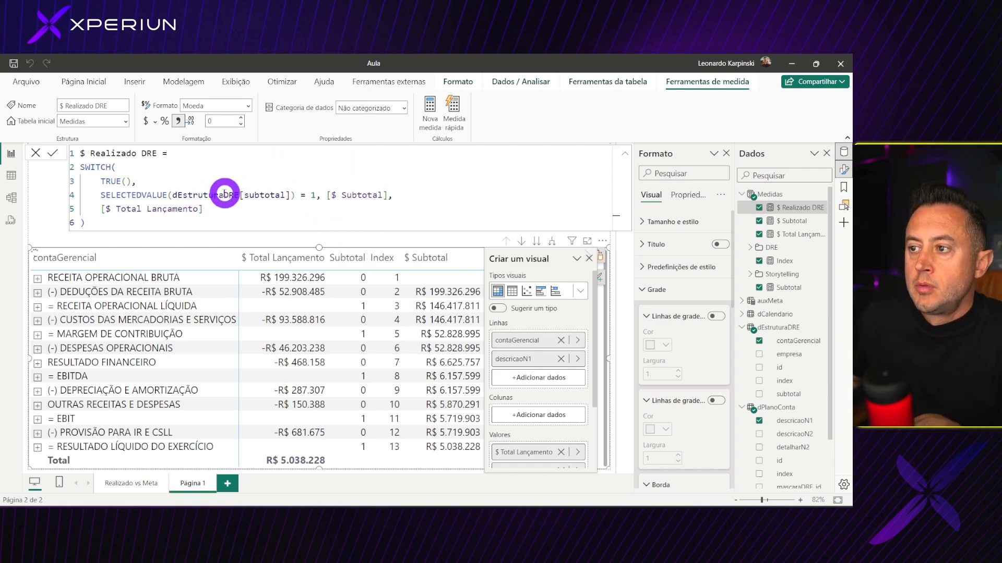
key("Escape")
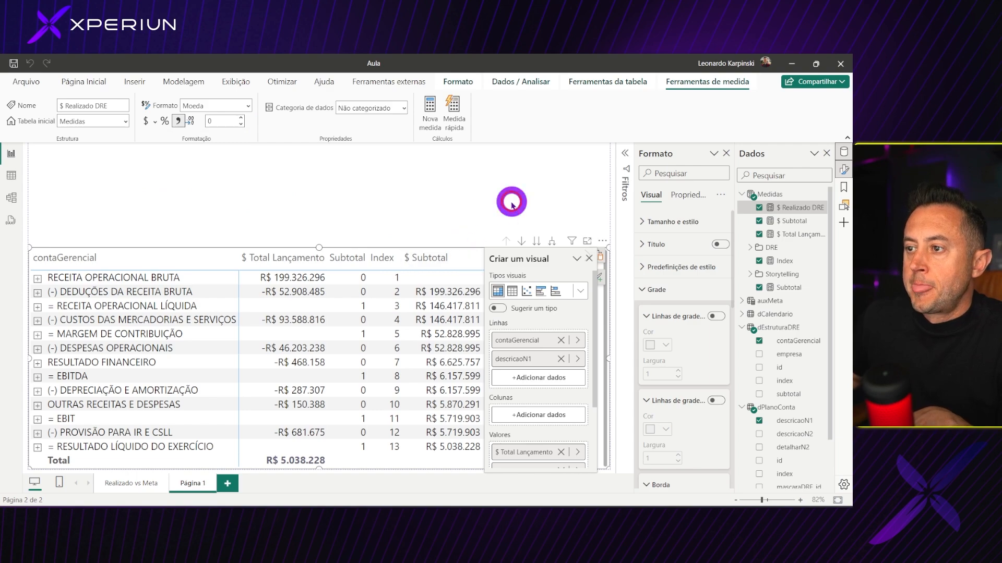
left_click(529, 198)
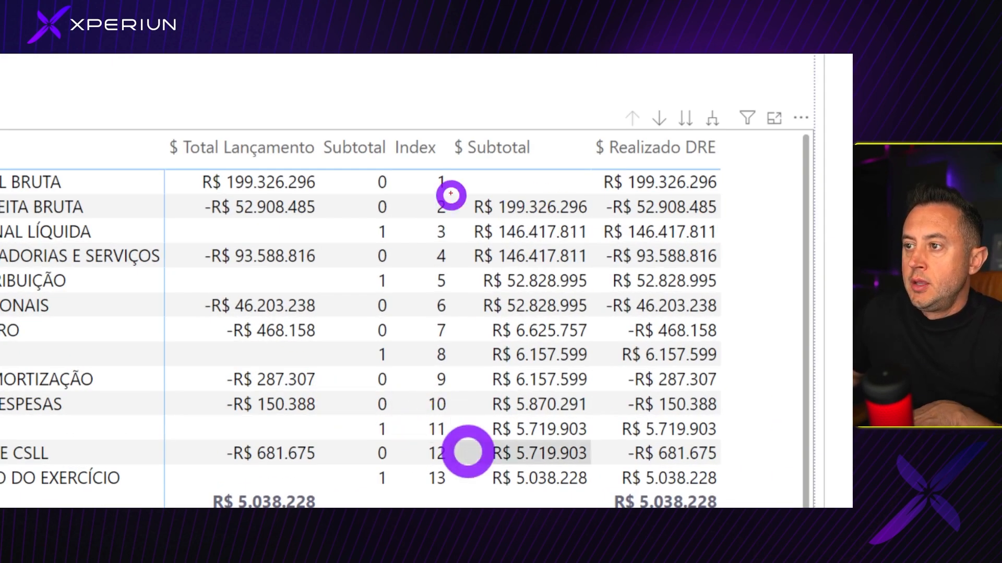
Compare the $ Realizado DRE column with $ Total Lançamento on regular rows and with $ Subtotal on the RECEITA OPERACIONAL LÍQUIDA row.
left_click_drag(184, 161, 327, 218)
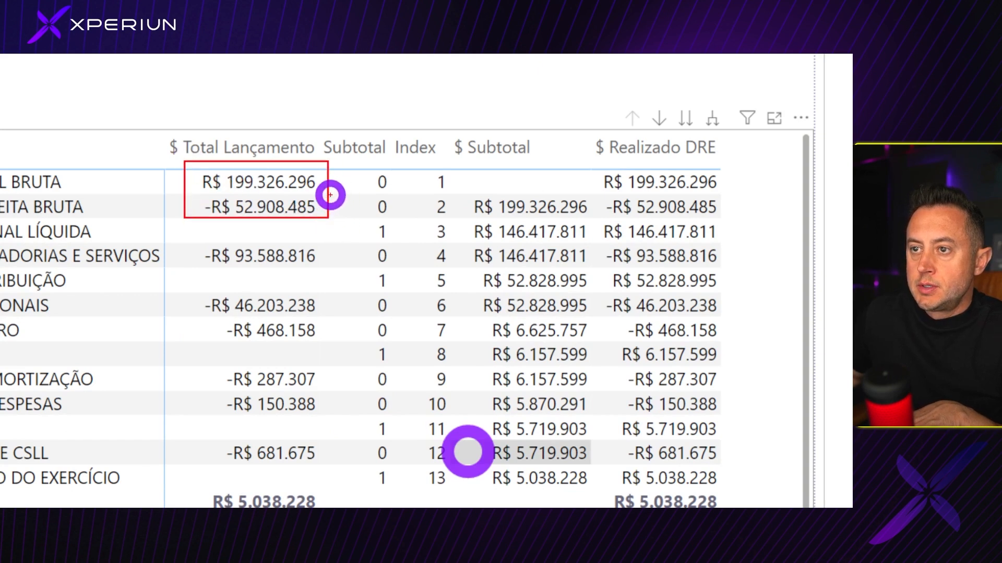
left_click_drag(588, 164, 730, 220)
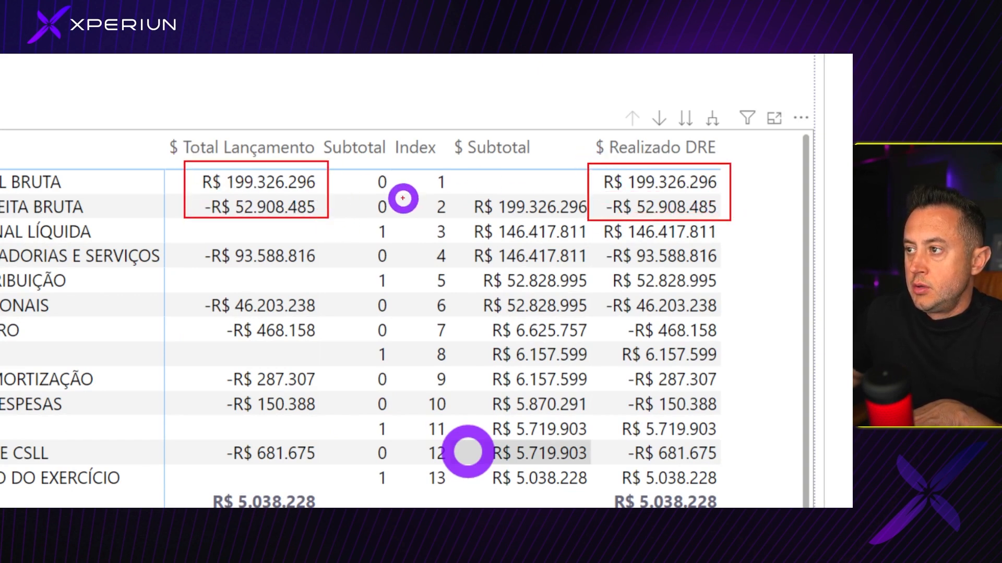
left_click_drag(328, 197, 592, 193)
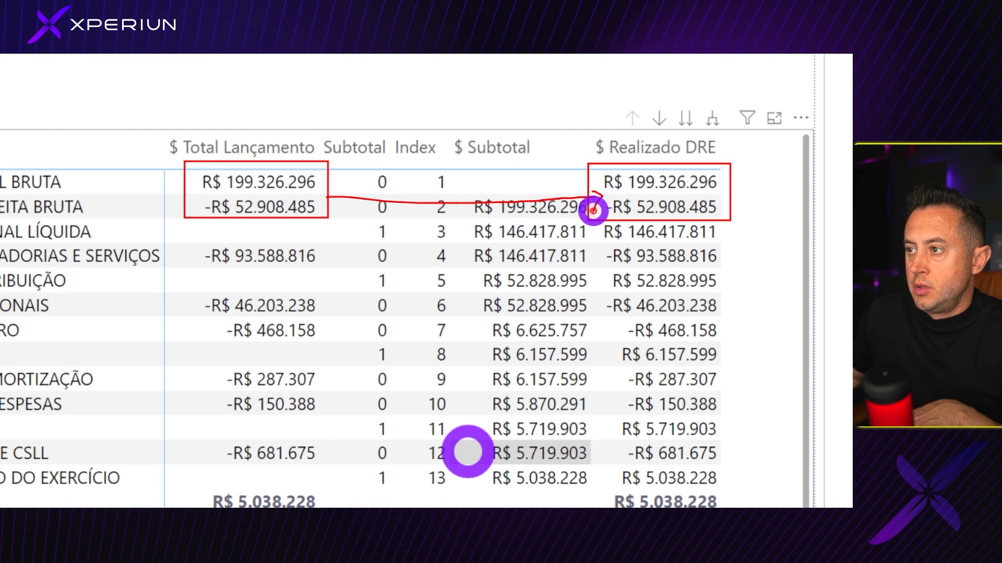
left_click_drag(586, 244, 638, 241)
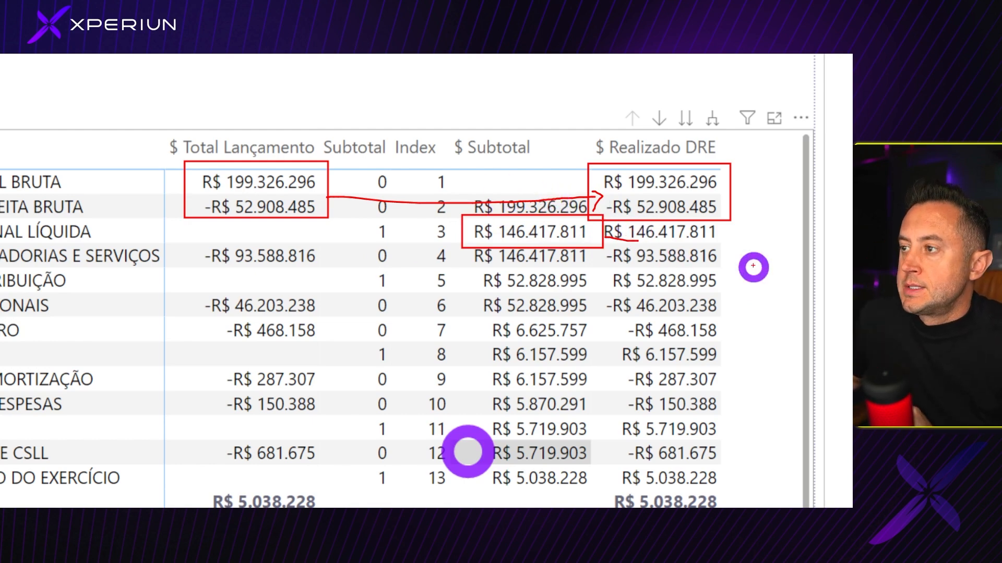
right_click(394, 405)
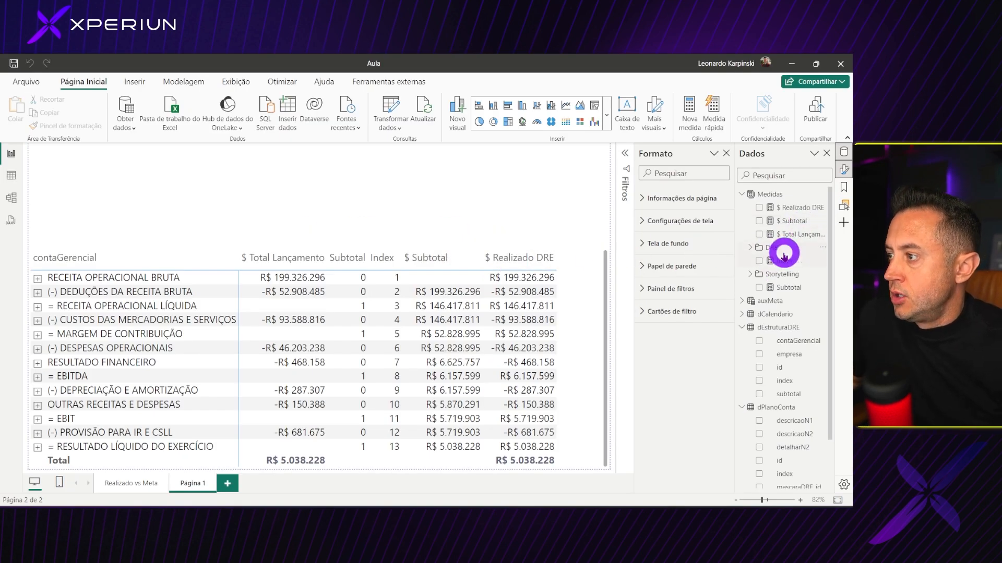
Delete the helper measures Index and Subtotal from the Medidas table.
right_click(785, 260)
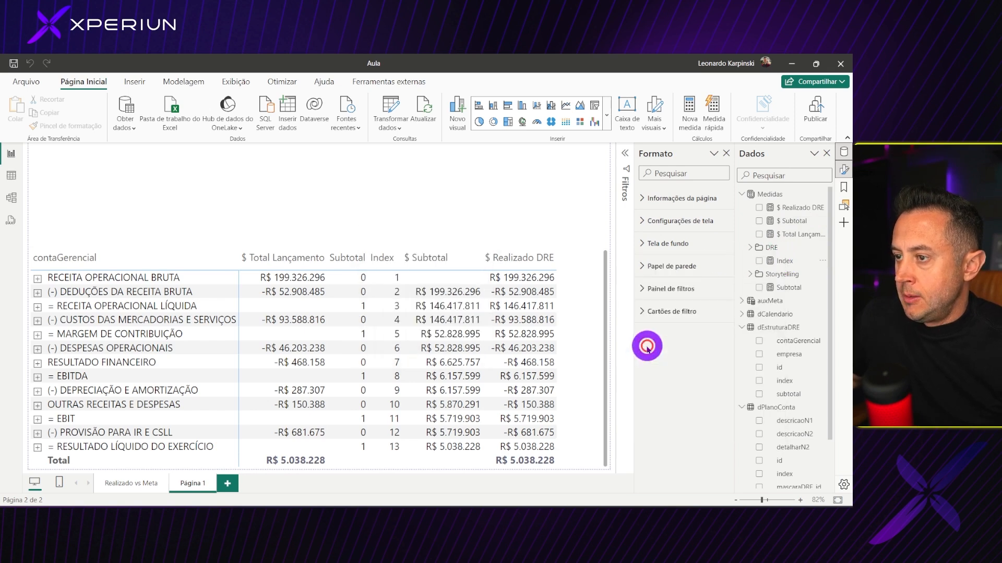
left_click(647, 347)
key("Return")
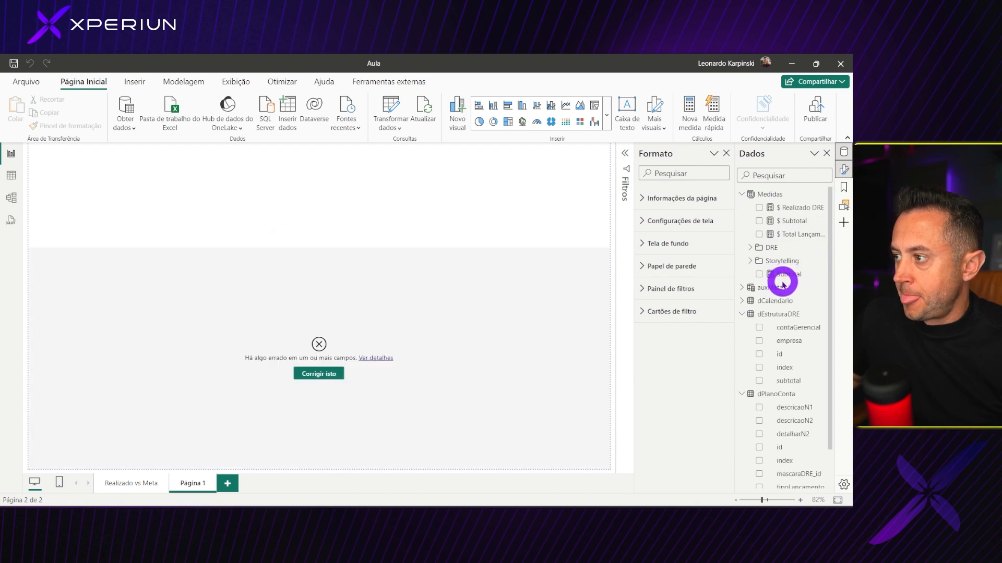
right_click(782, 275)
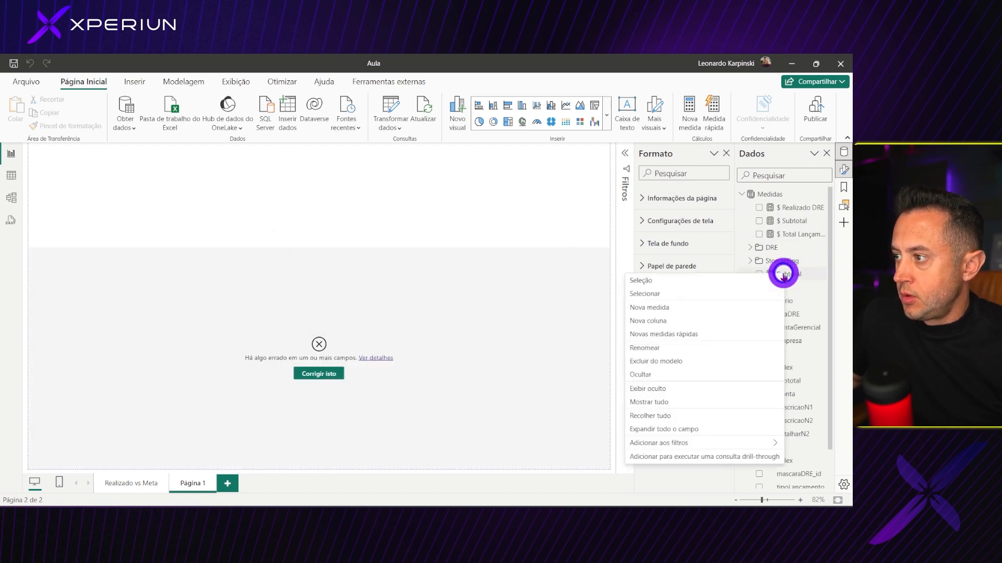
left_click(664, 361)
Repair the broken matrix so that it drops the fields of the deleted measures.
left_click(308, 371)
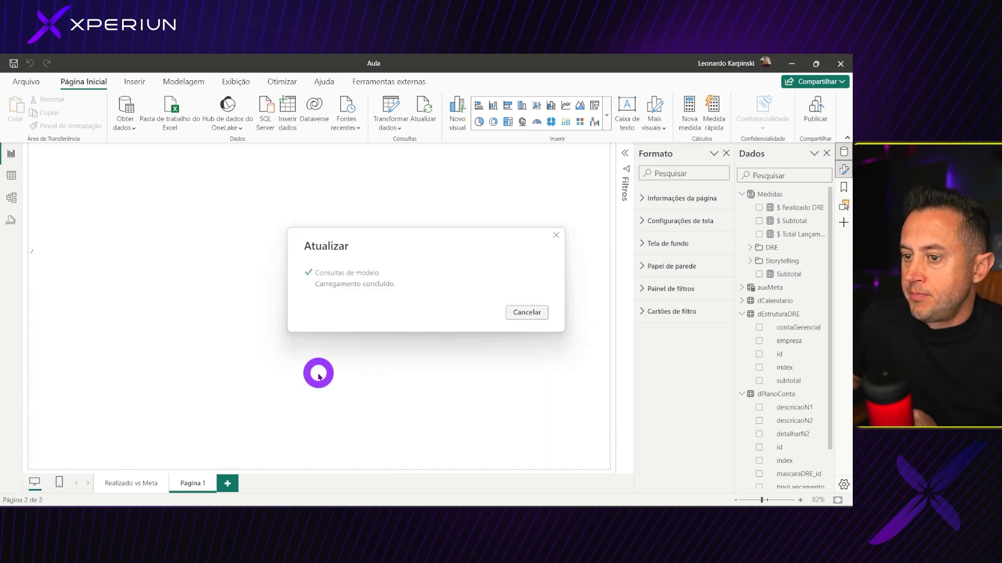
left_click(316, 374)
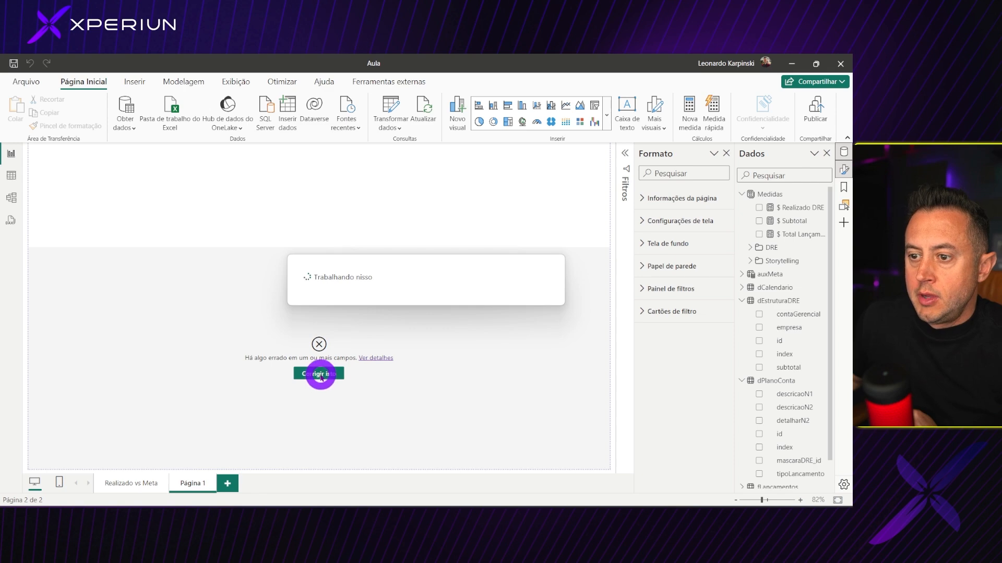
left_click(319, 374)
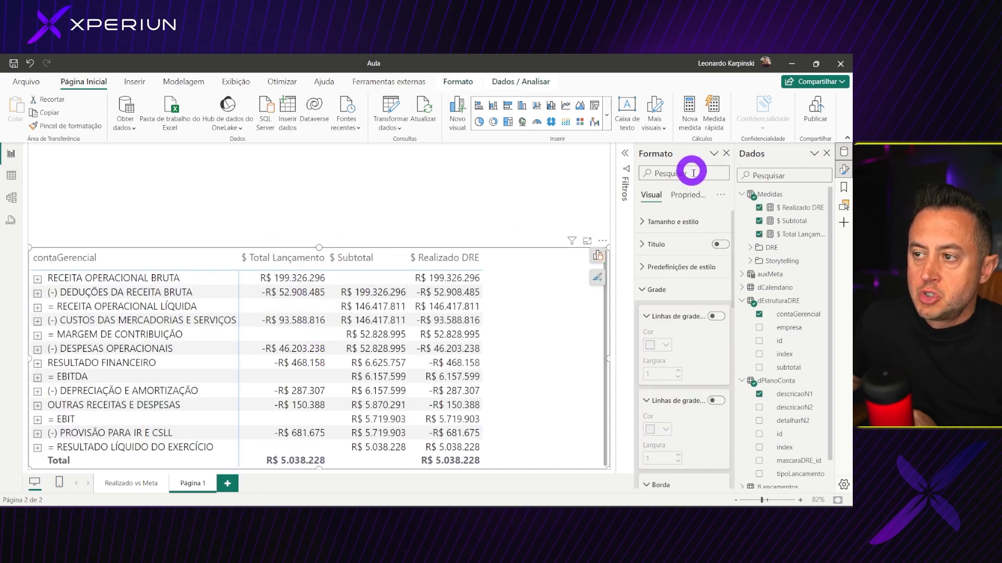
Remove $ Total Lançamento and $ Subtotal from the matrix and extend its upper edge slightly upward.
left_click(760, 234)
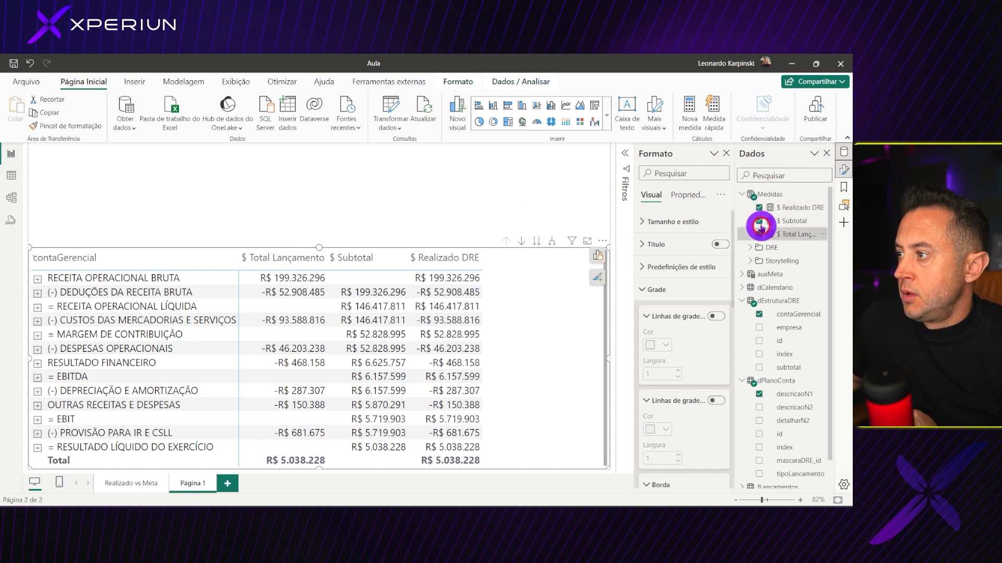
left_click(759, 220)
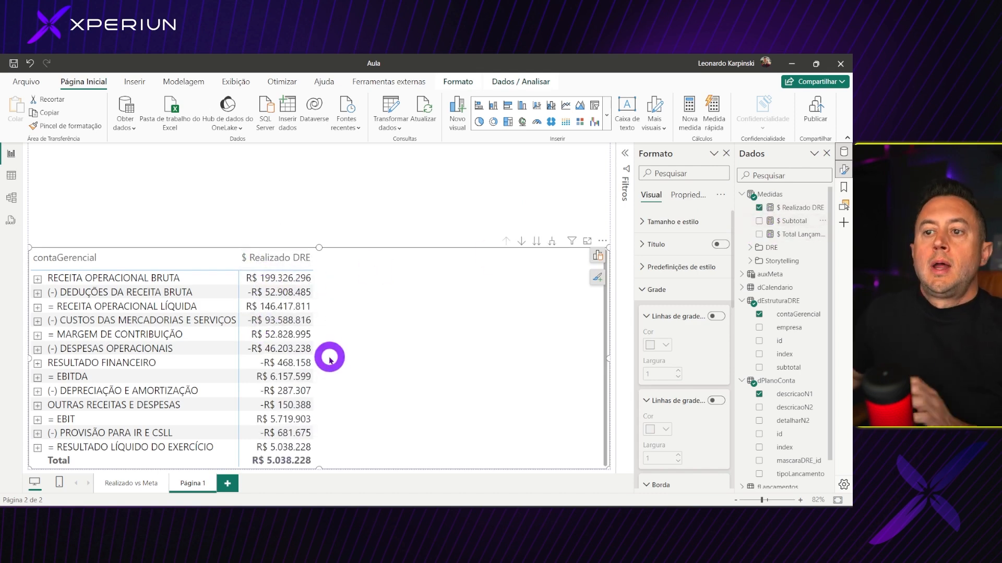
left_click_drag(320, 249, 319, 226)
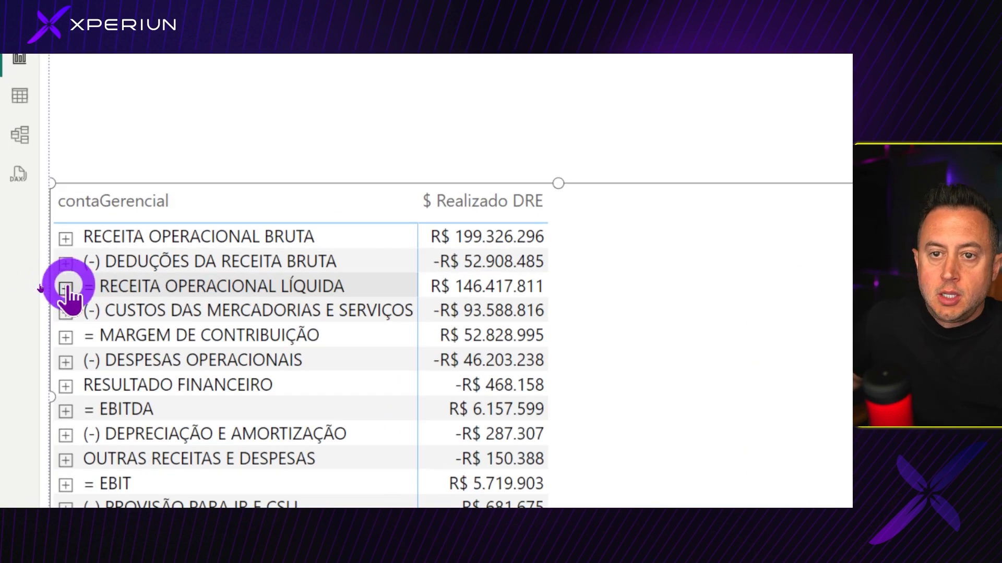
Expand the first rows of the matrix in turn to examine the detail accounts, including those under = RECEITA OPERACIONAL LÍQUIDA.
left_click(65, 237)
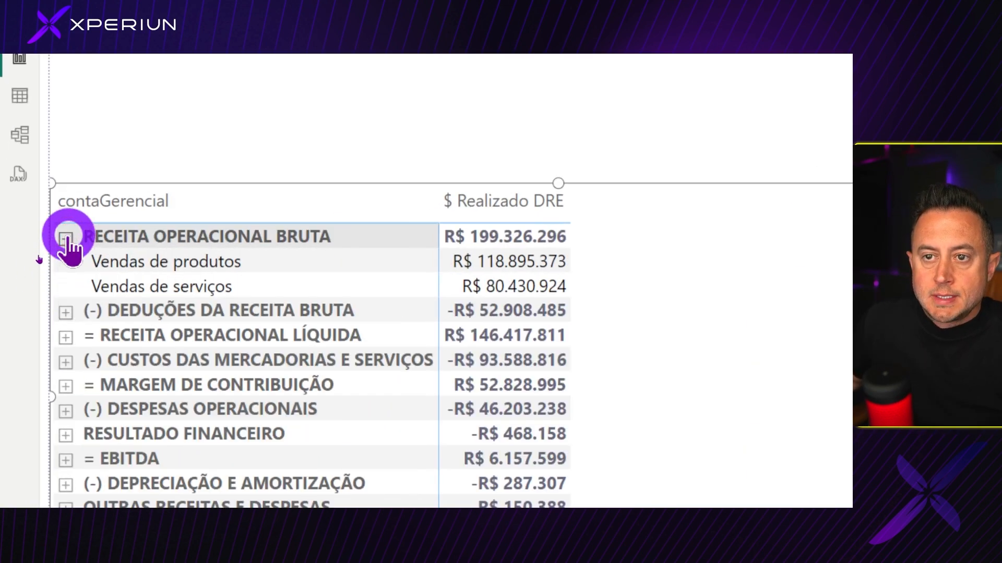
left_click(67, 238)
left_click(64, 264)
left_click(66, 264)
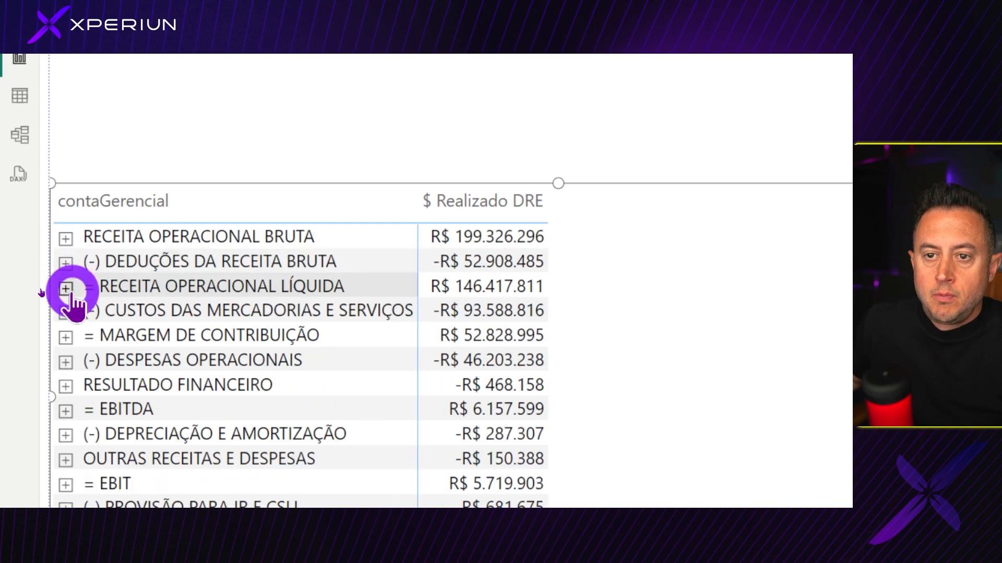
left_click(65, 287)
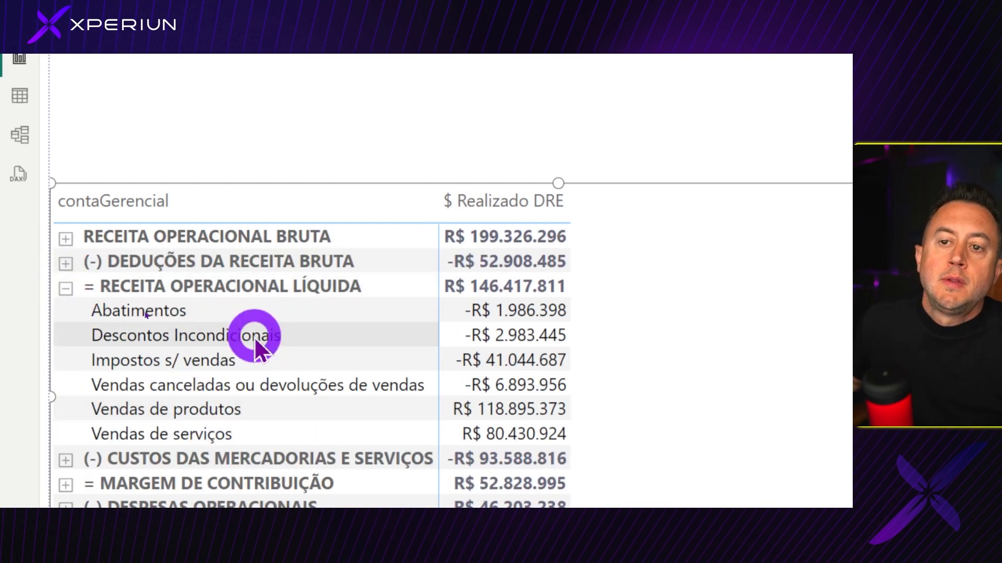
left_click(66, 288)
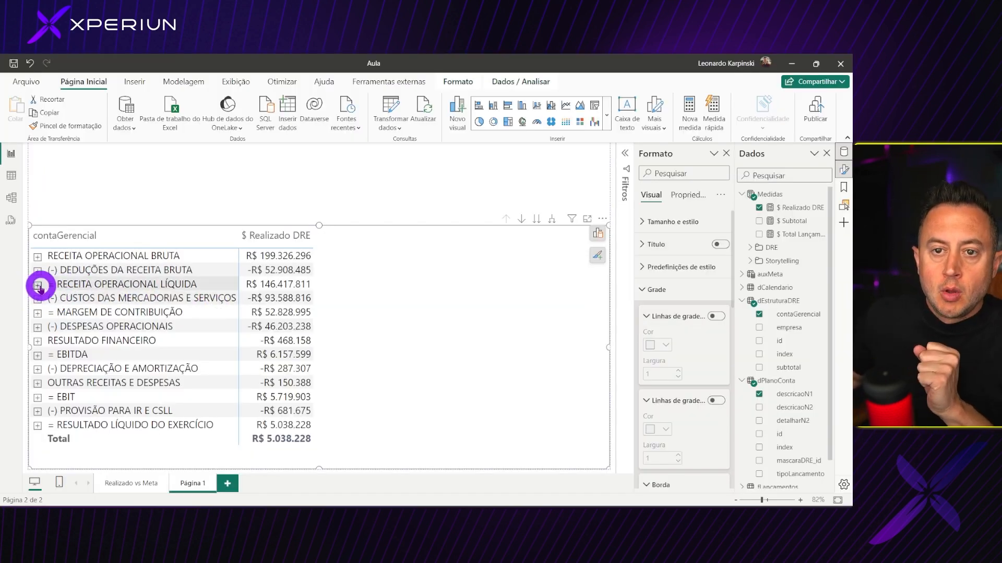
left_click(38, 285)
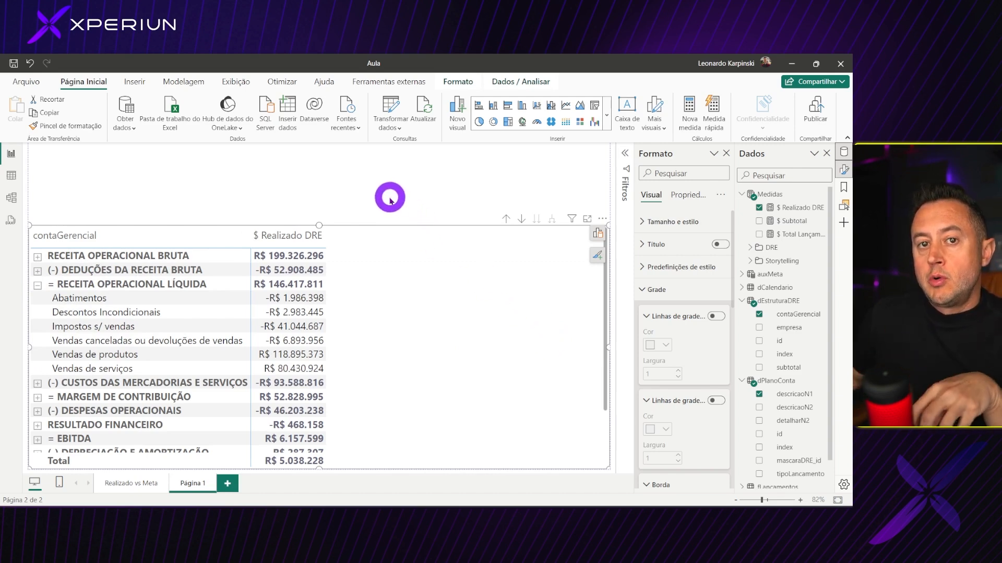
Create the measure Contexto N1 = ISINSCOPE(dPlanoConta[descricaoN1]) in the Medidas table.
right_click(772, 194)
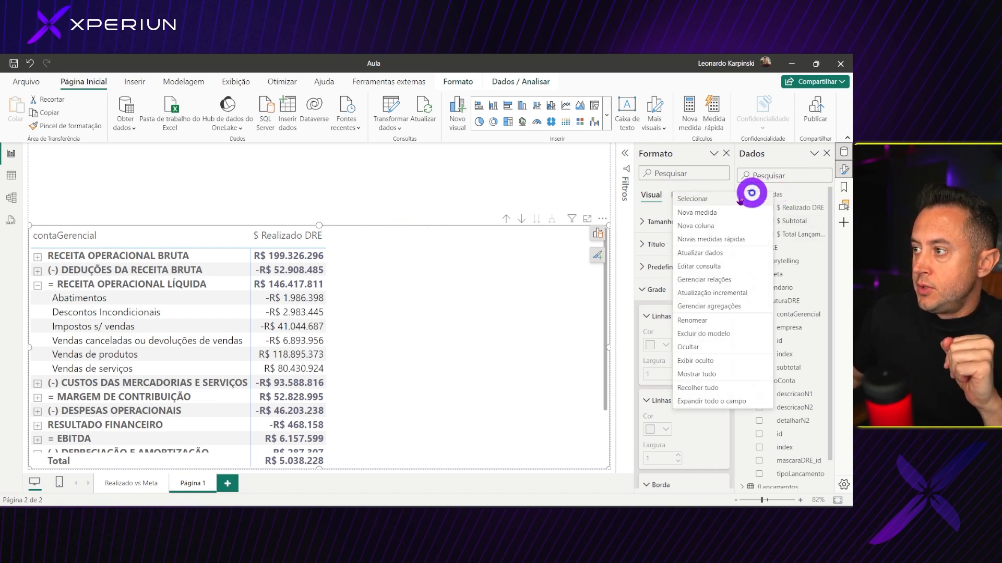
left_click(706, 213)
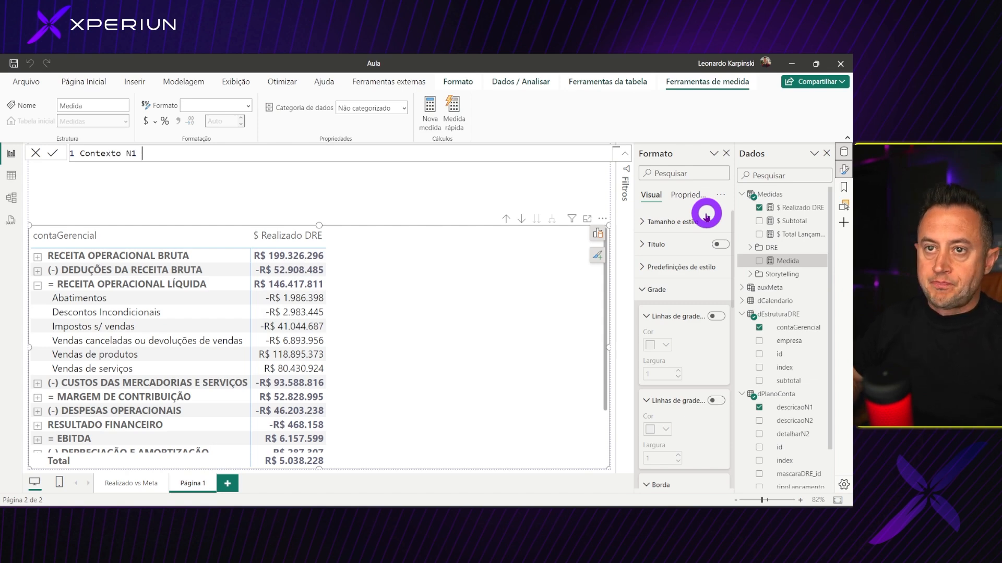
type("ISIN")
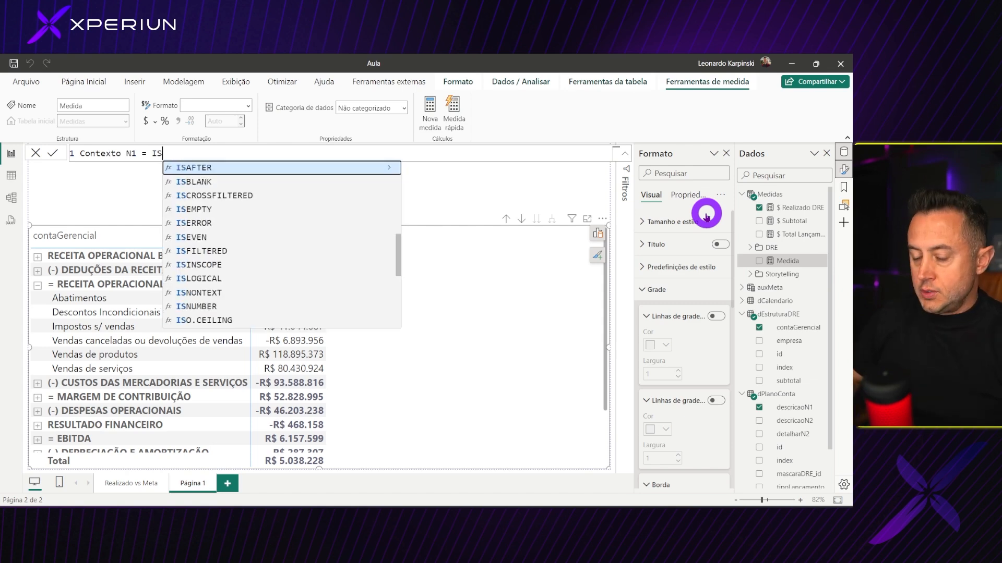
key("Tab")
type("n1")
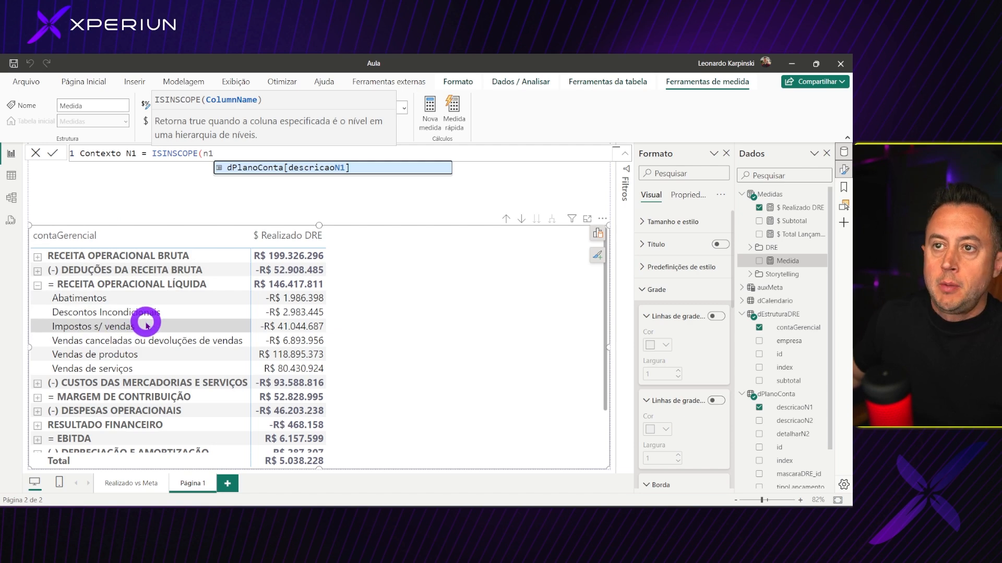
key("Tab")
type(")")
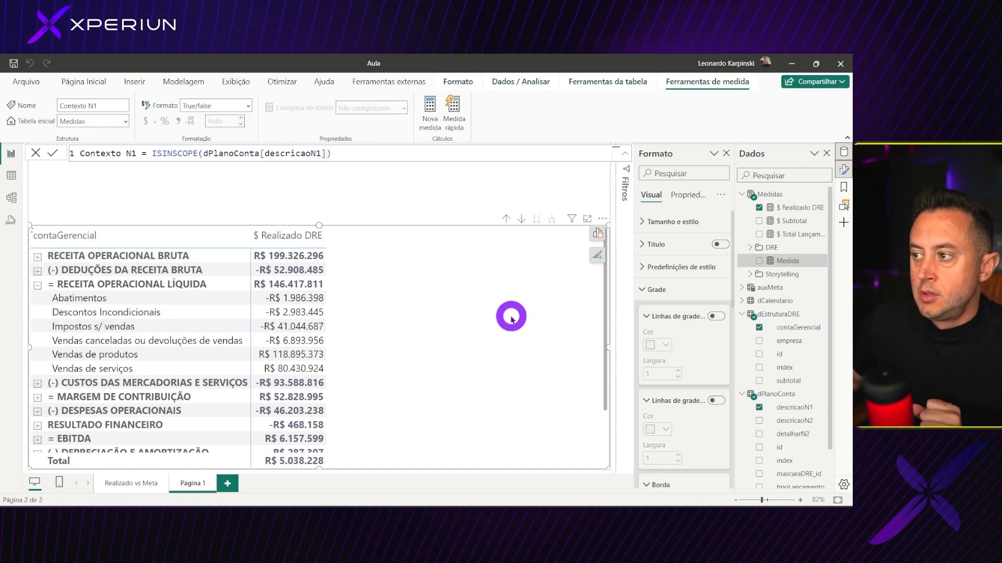
key("Return")
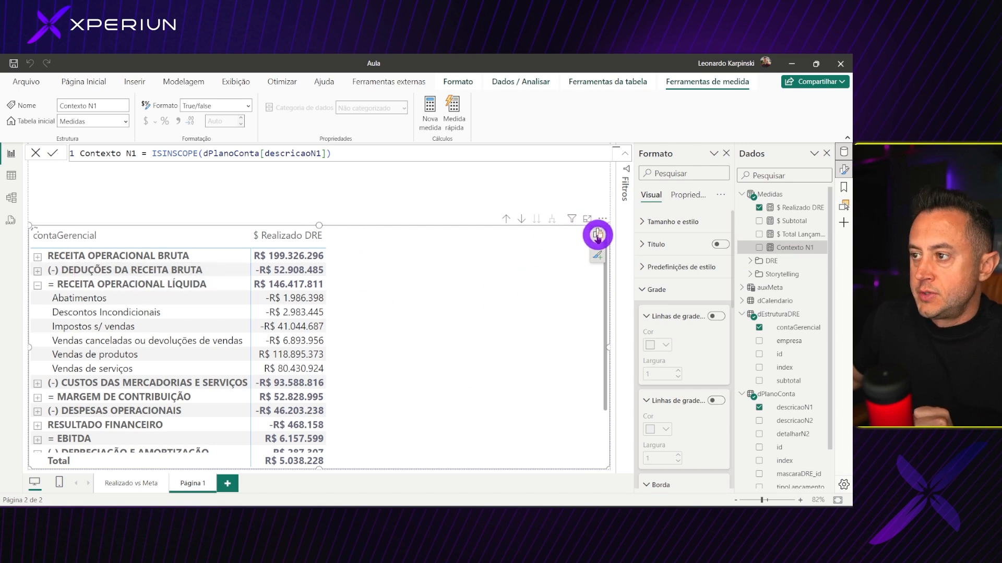
Rename the matrix's contaGerencial row field to descricaoN0 for this visual.
left_click(598, 235)
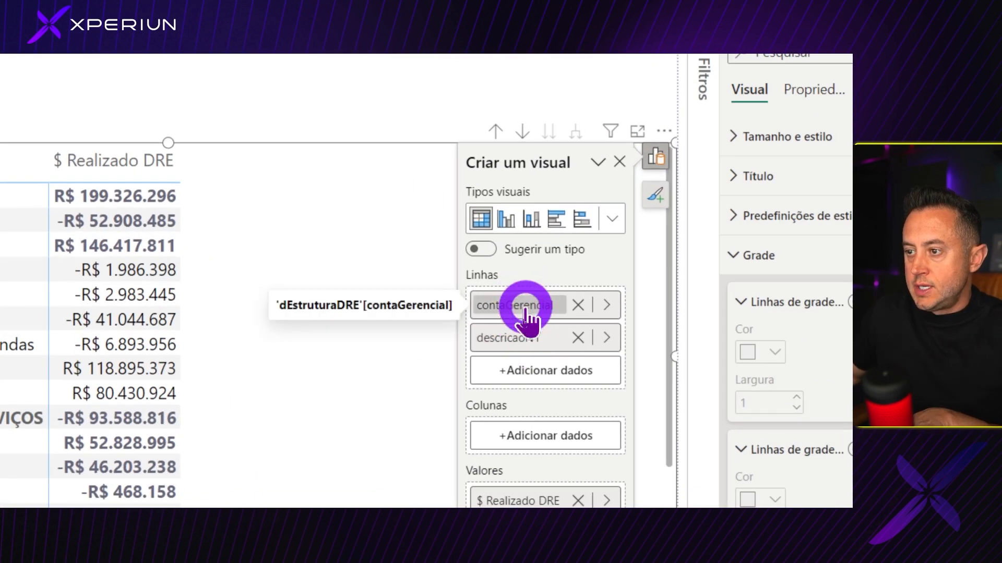
double_click(523, 319)
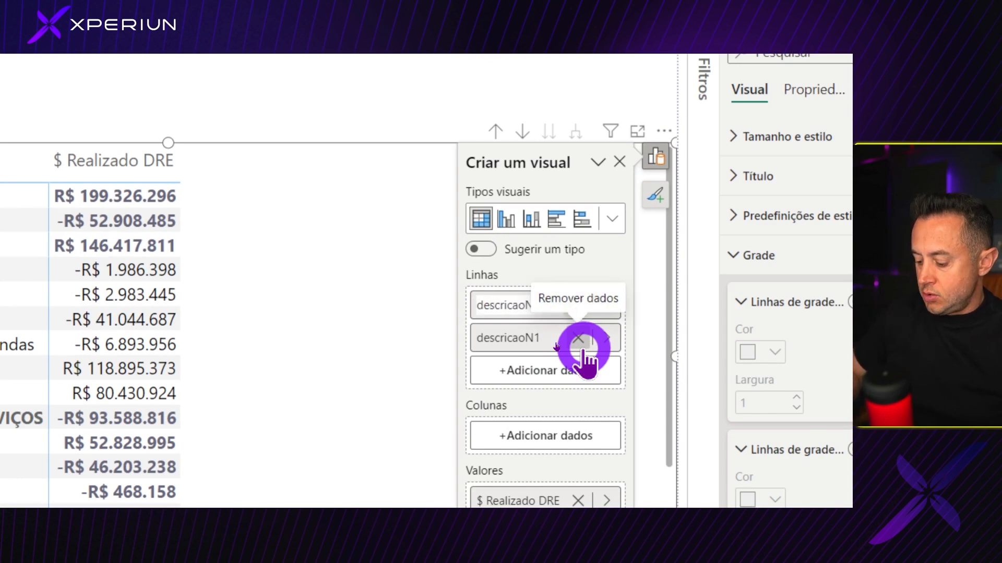
left_click(401, 277)
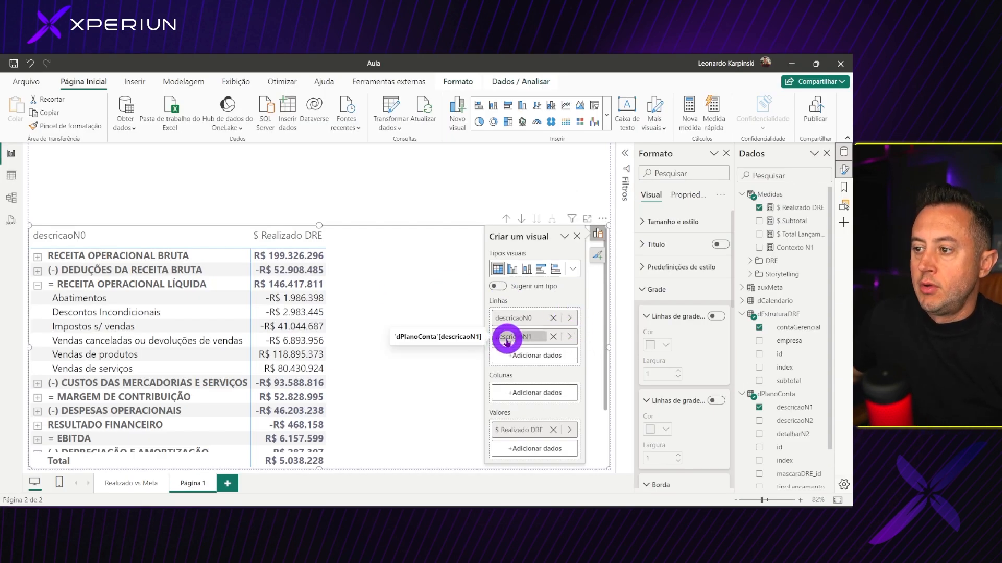
Add Contexto N1 to the matrix values and drill the rows up to the descricaoN0 level.
left_click_drag(800, 248, 400, 342)
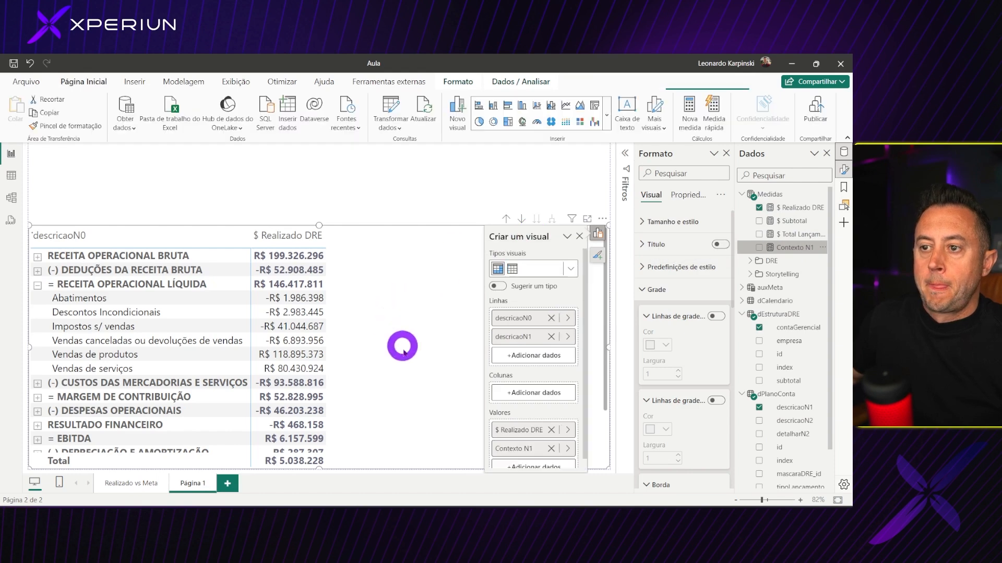
left_click(507, 219)
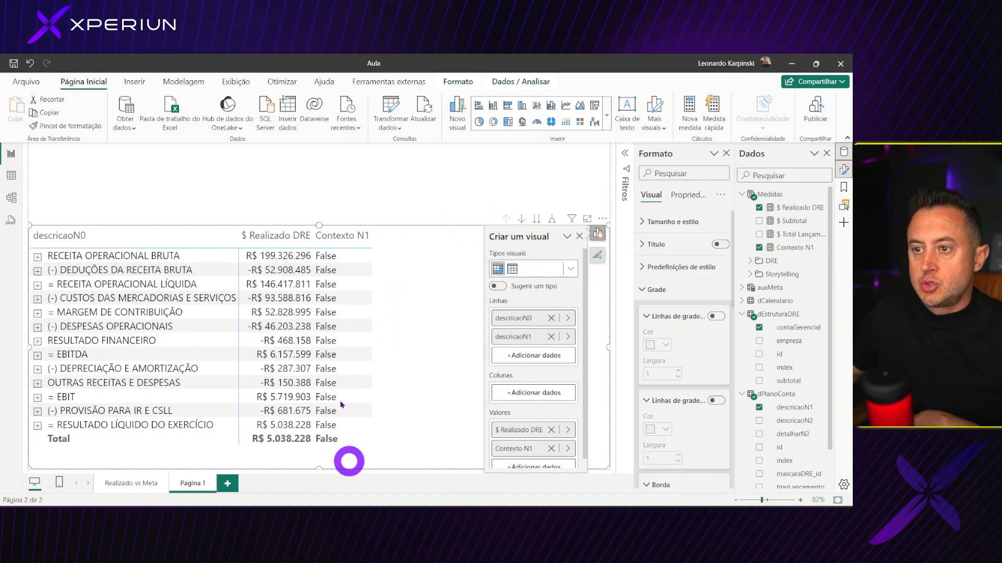
Expand = RECEITA OPERACIONAL LÍQUIDA, annotate the screen with "subtotal = 1 e contexto N1 =1", mark the detail amounts, and clear the annotations.
left_click(36, 286)
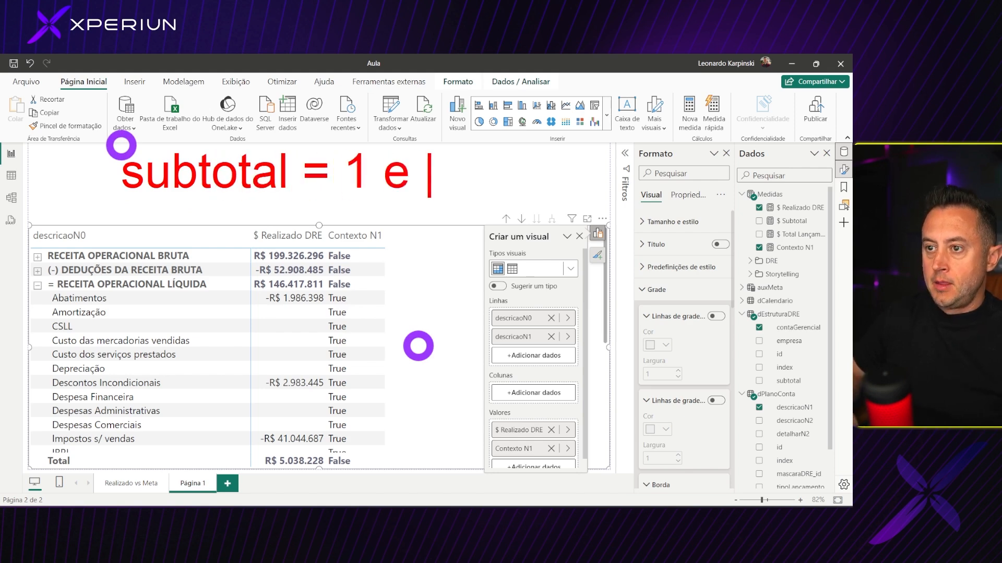
type("ntexto N1 =1")
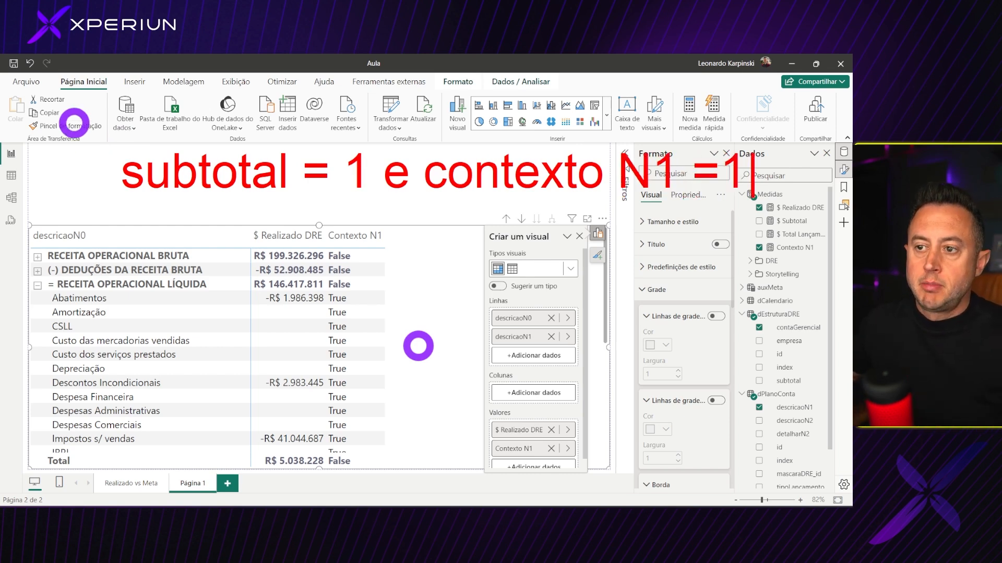
left_click_drag(296, 294, 321, 286)
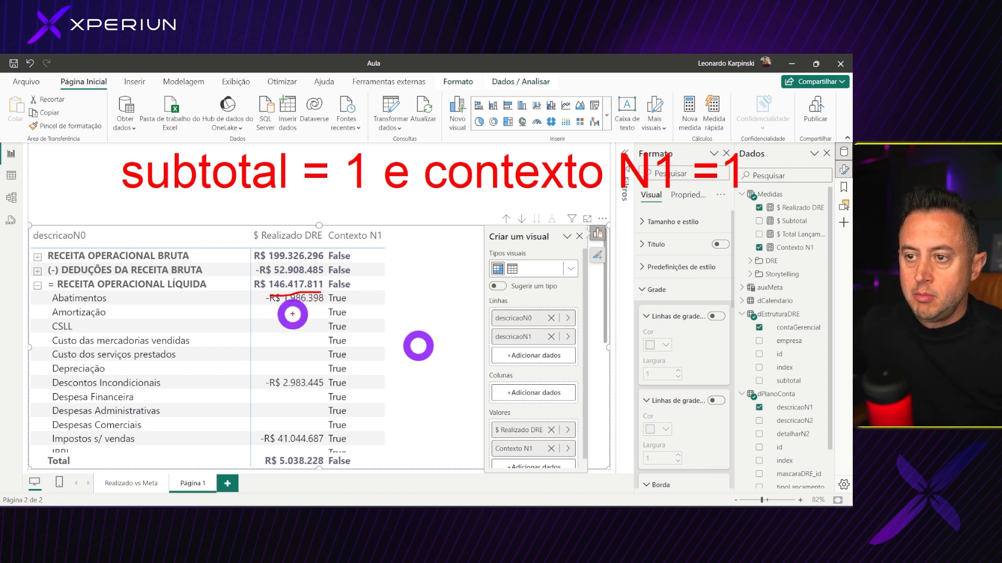
left_click_drag(267, 383, 324, 384)
left_click_drag(261, 435, 313, 433)
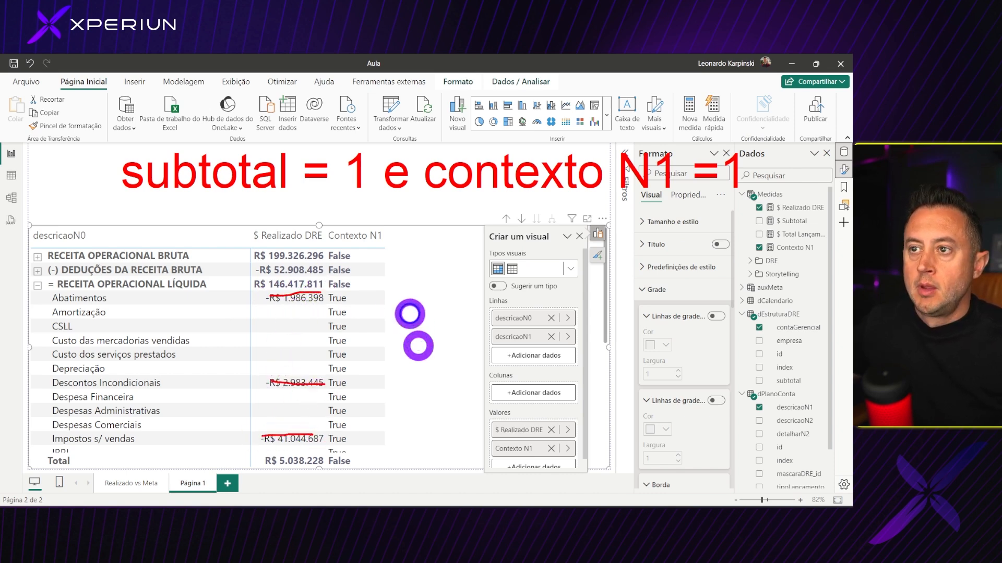
key("Escape")
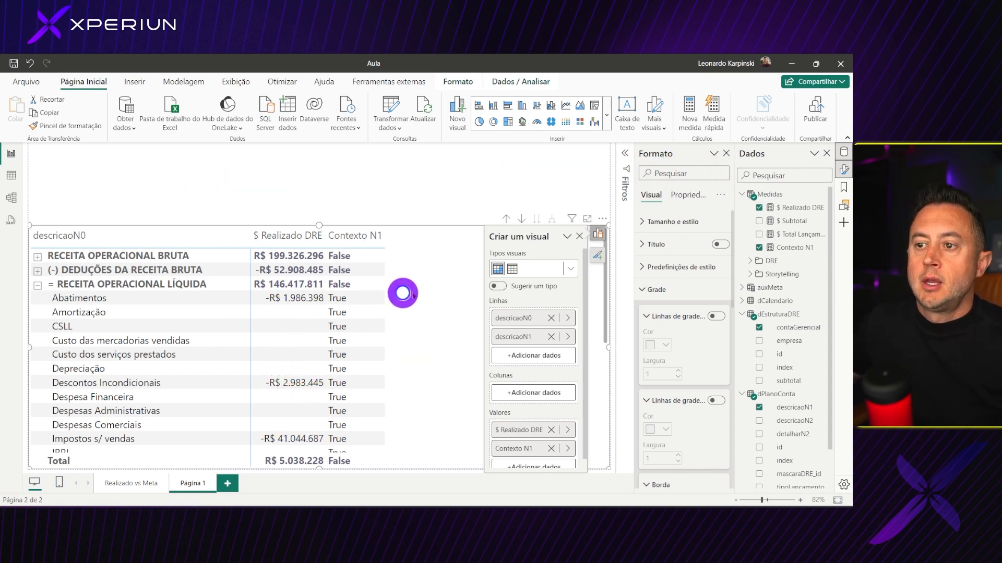
Add the variable vContextoN1 = ISINSCOPE(dPlanoConta[descricaoN1]) at the start of the $ Realizado DRE measure.
left_click(782, 207)
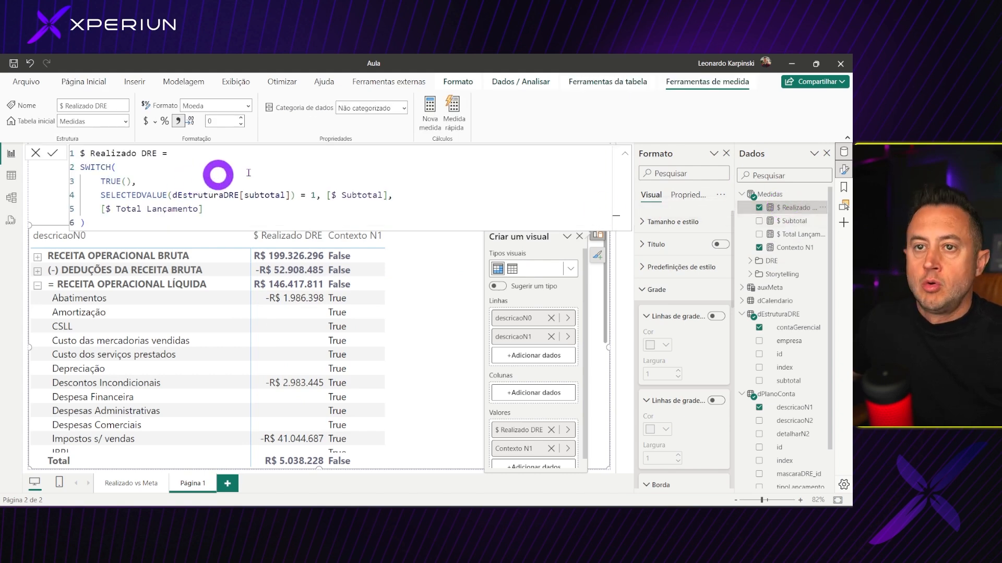
key("shift+Return")
type("VAR vContexto")
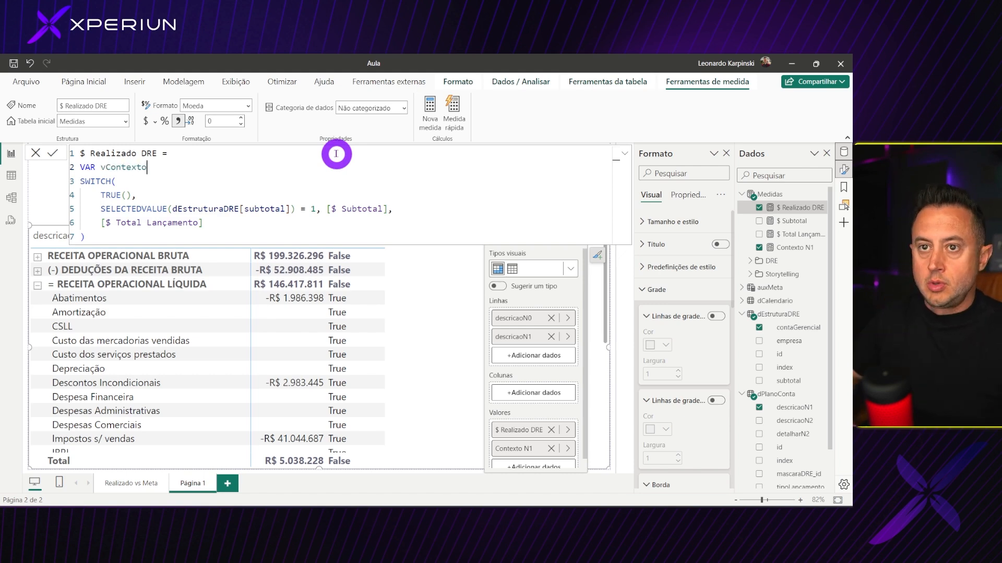
type("N1 = IS")
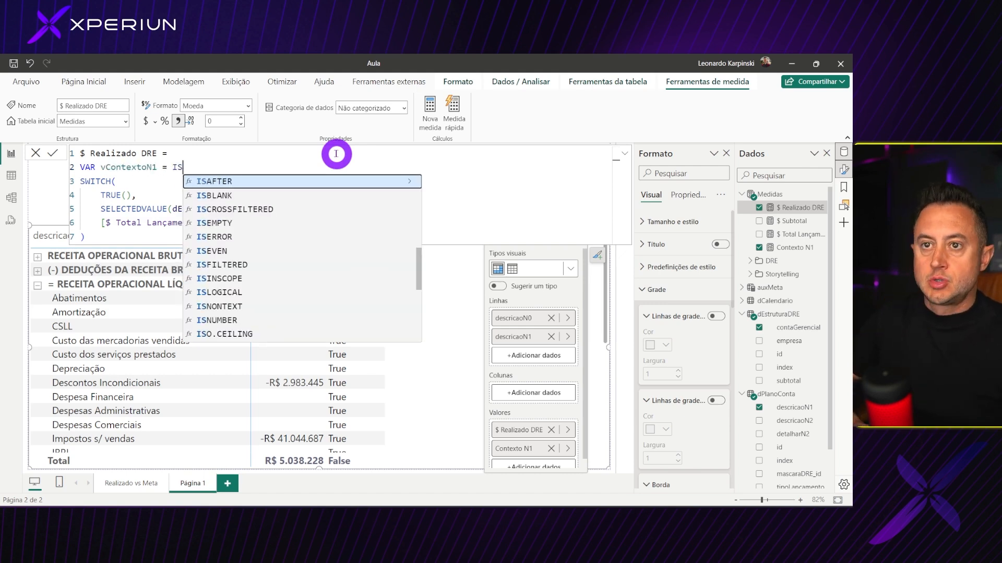
type("in")
key("Tab")
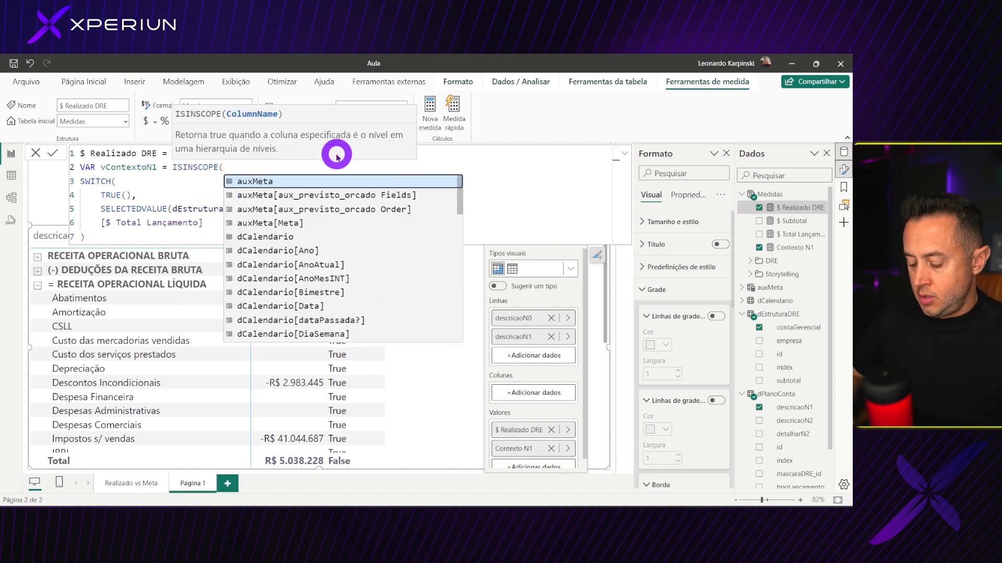
type("n1")
key("Tab")
type(")")
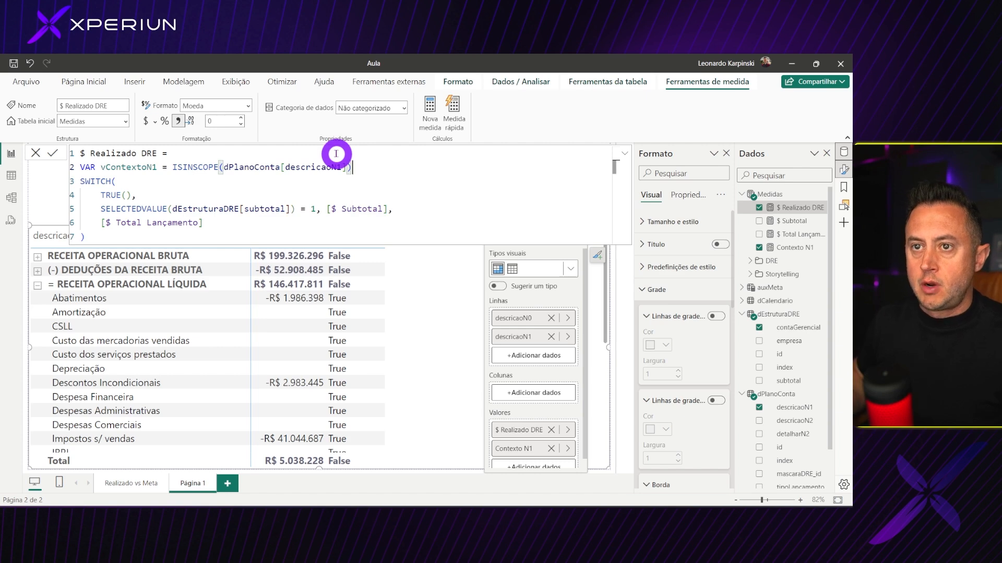
Move SELECTEDVALUE(dEstruturaDRE[subtotal]) out of the SWITCH into a new variable named vSubtotal.
key("Return")
type("VAR")
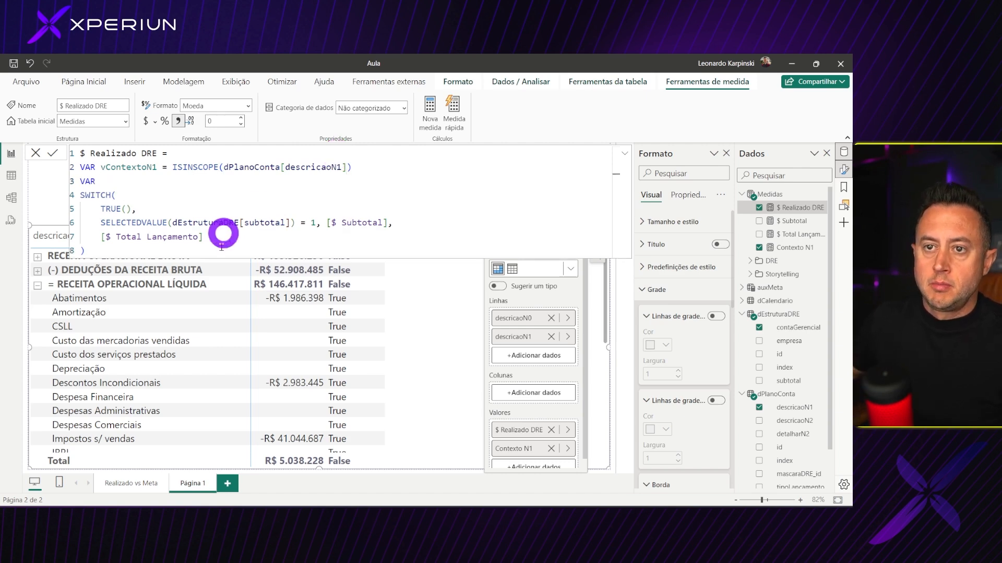
left_click_drag(102, 226, 298, 223)
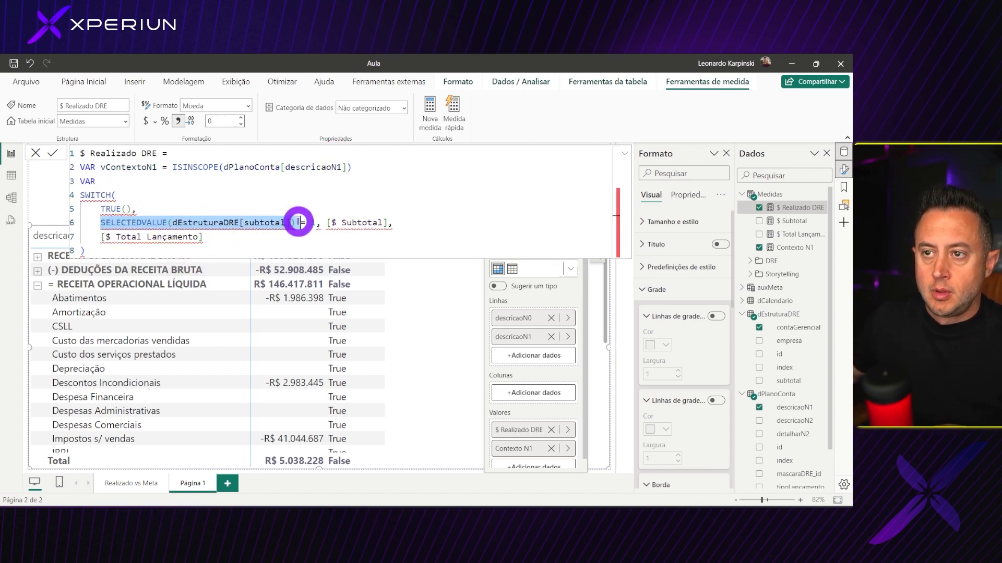
key("ctrl+x")
left_click(247, 184)
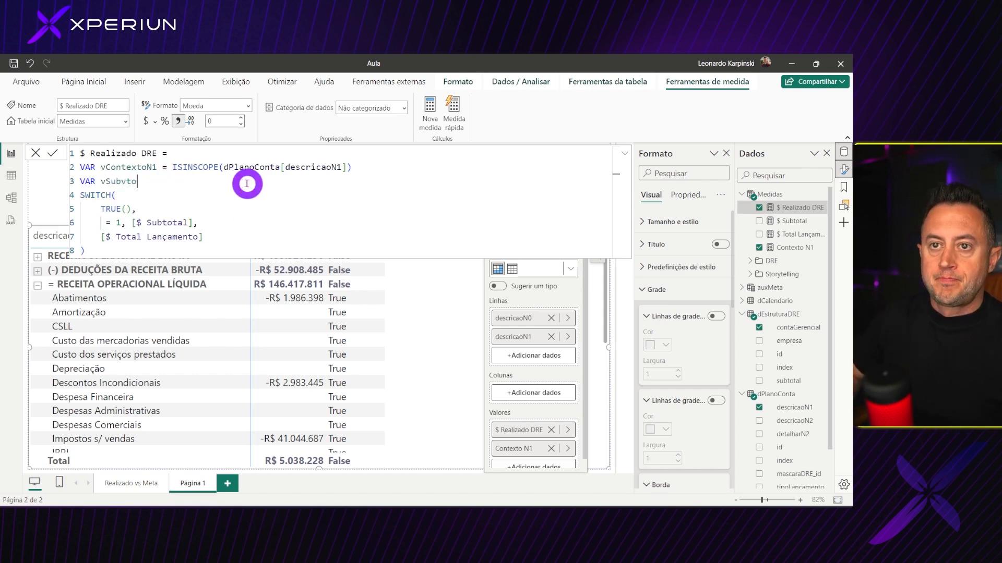
key("ctrl+v")
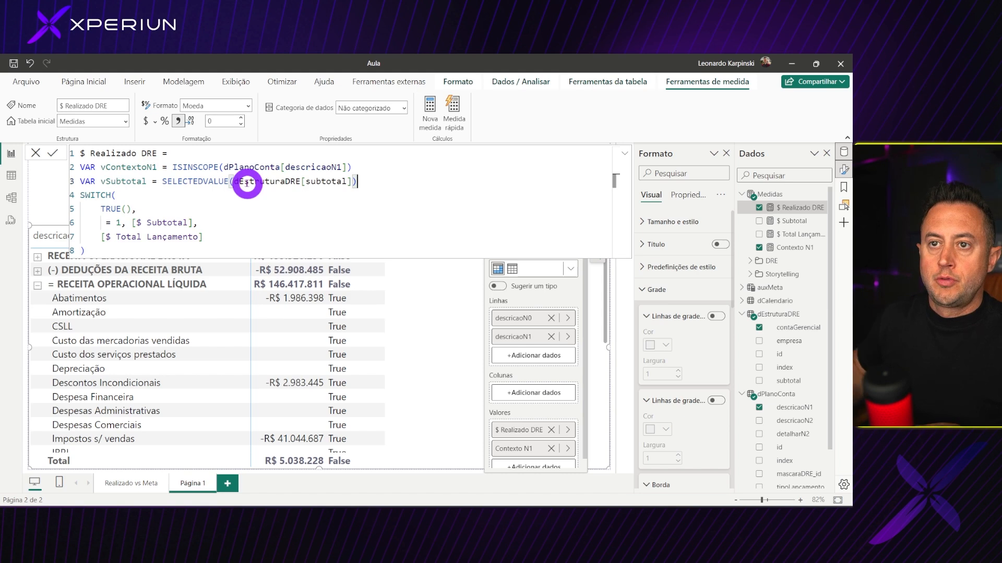
Add RETURN before the SWITCH and use vSubtotal in the = 1 condition that returns [$ Subtotal].
key("Return")
type("RETURN")
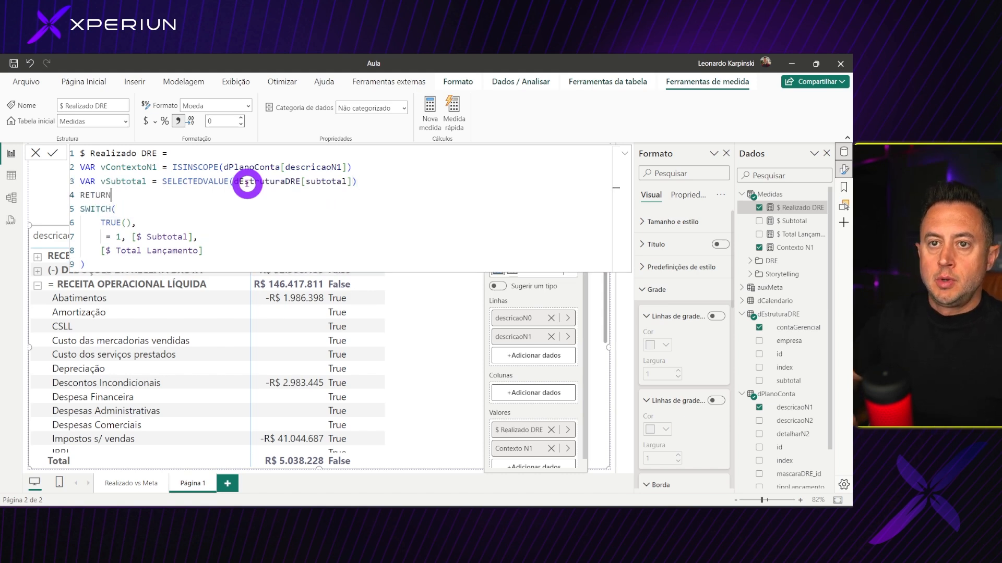
double_click(124, 181)
left_click(107, 239)
left_click(351, 218)
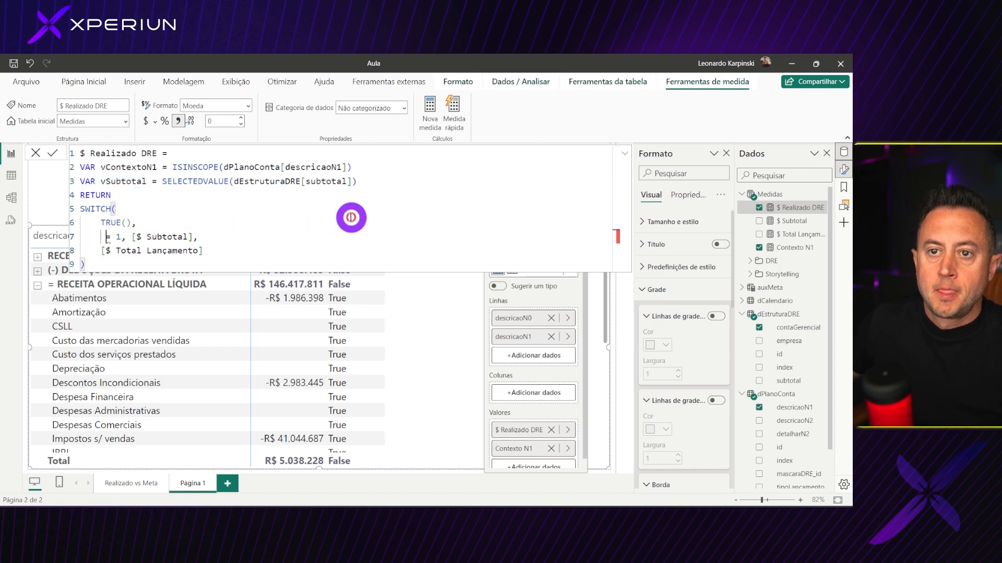
Start a new first SWITCH condition, vSubtotal = 1, above the one that returns [$ Subtotal].
key("Return")
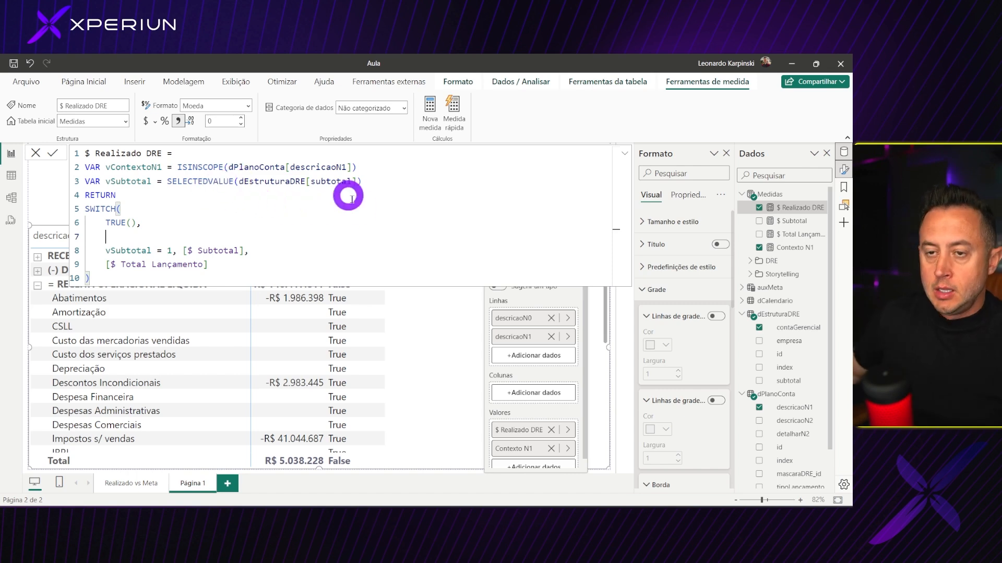
type("vsb")
key("BackSpace")
type("ubtotal")
key("Tab")
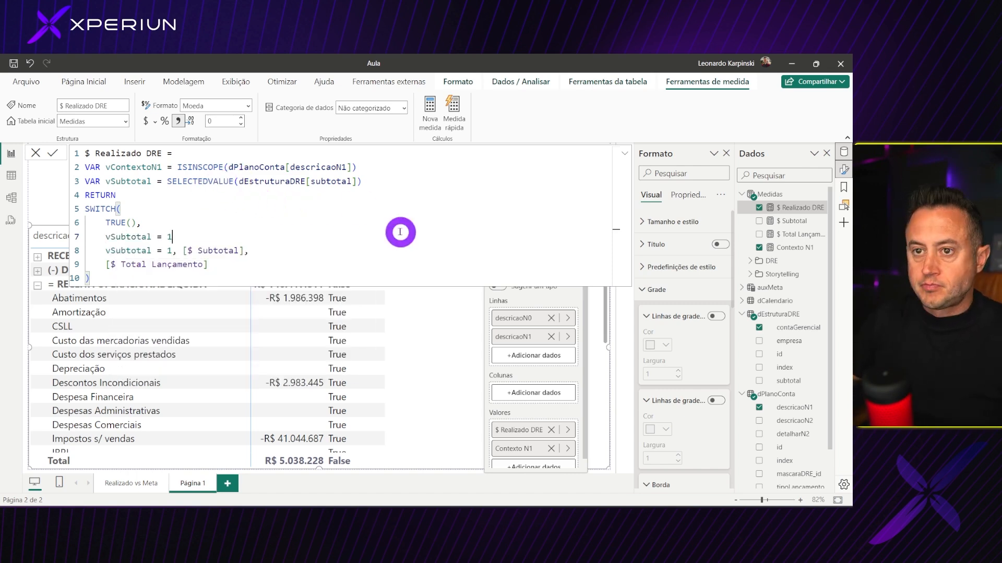
Extend the first SWITCH condition with && vContextoN1 = TRUE(), make it return BLANK(), and commit the measure.
double_click(140, 167)
key("ctrl+c")
left_click(224, 236)
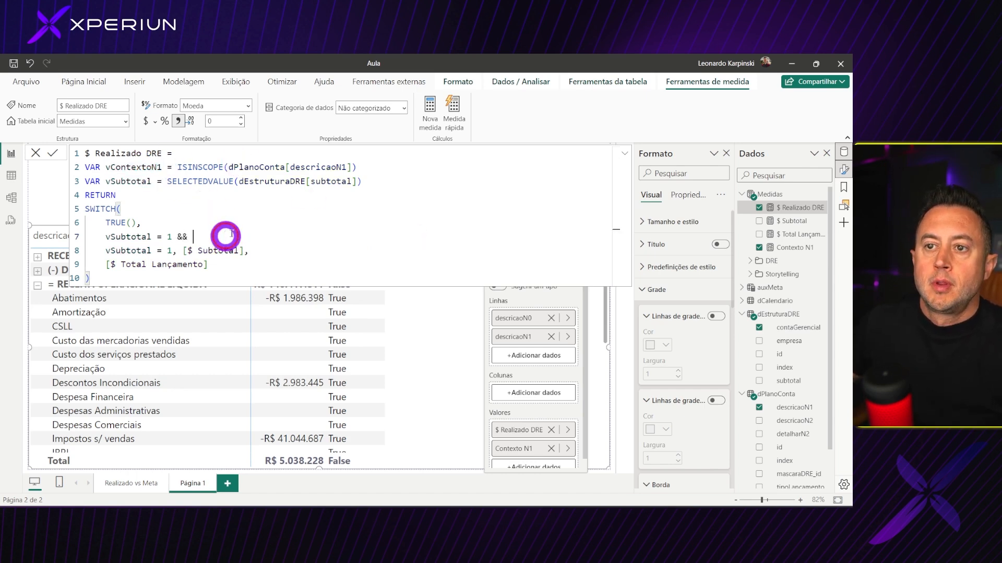
key("ctrl+v")
type("= T")
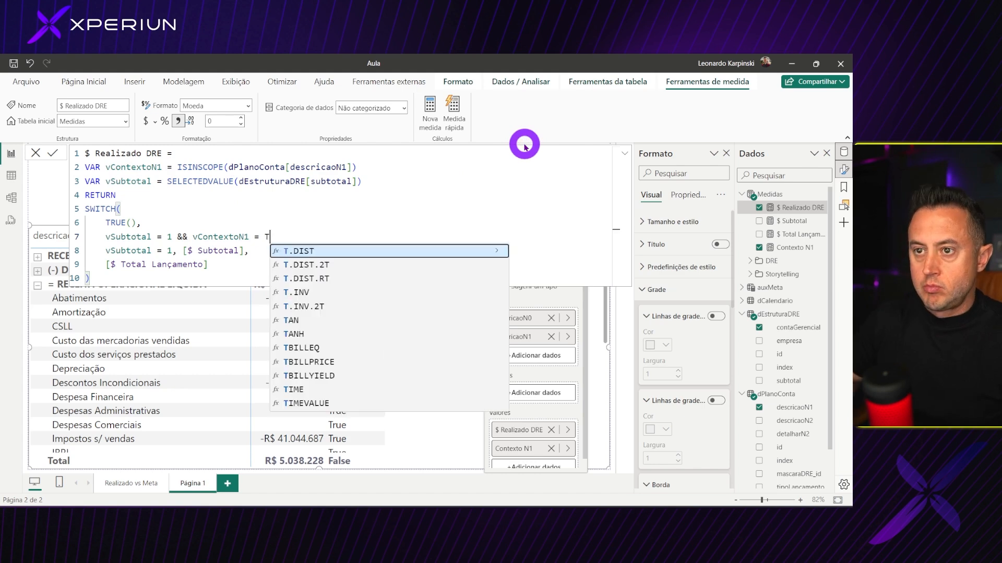
type("RUE(), BLANK()")
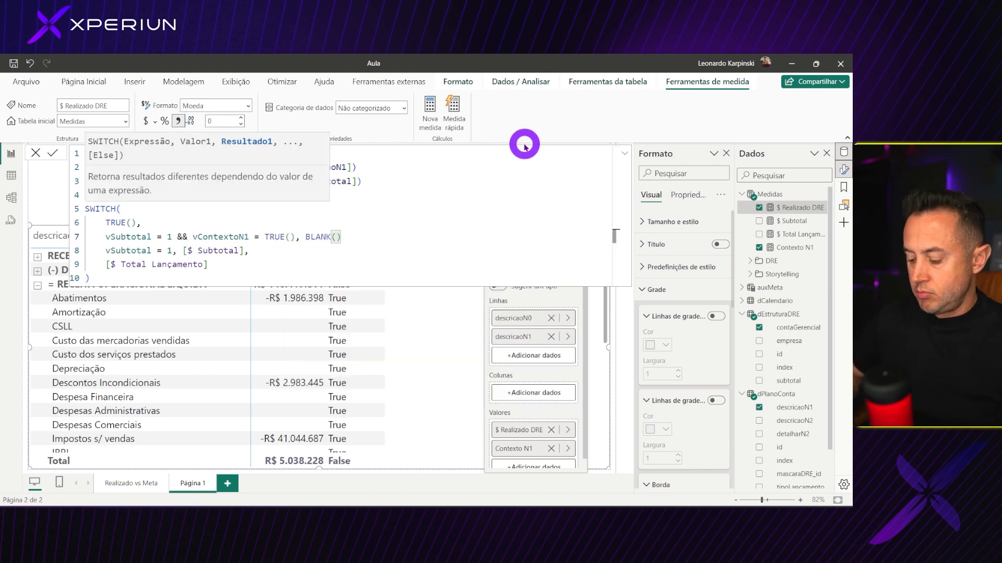
key("Escape")
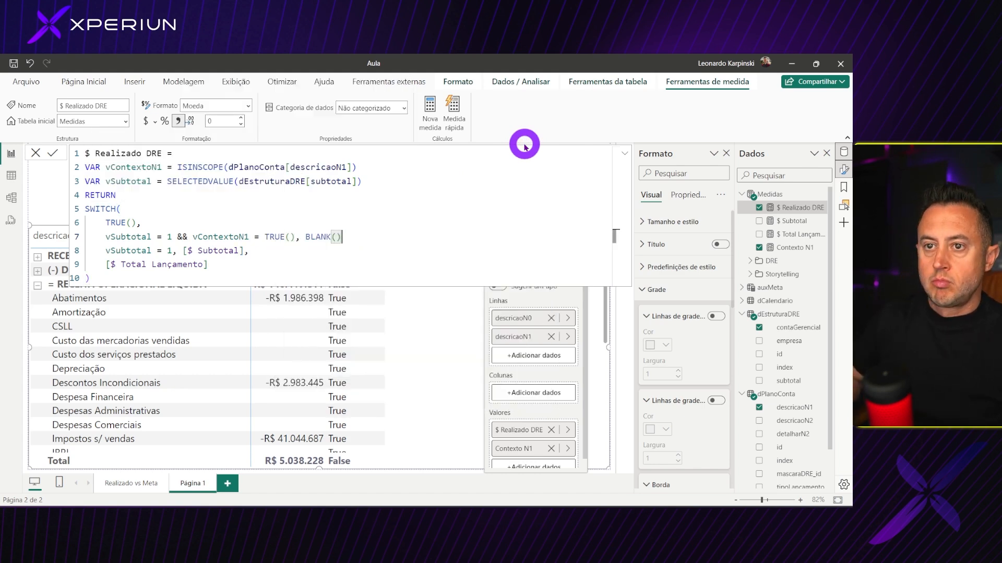
type(",")
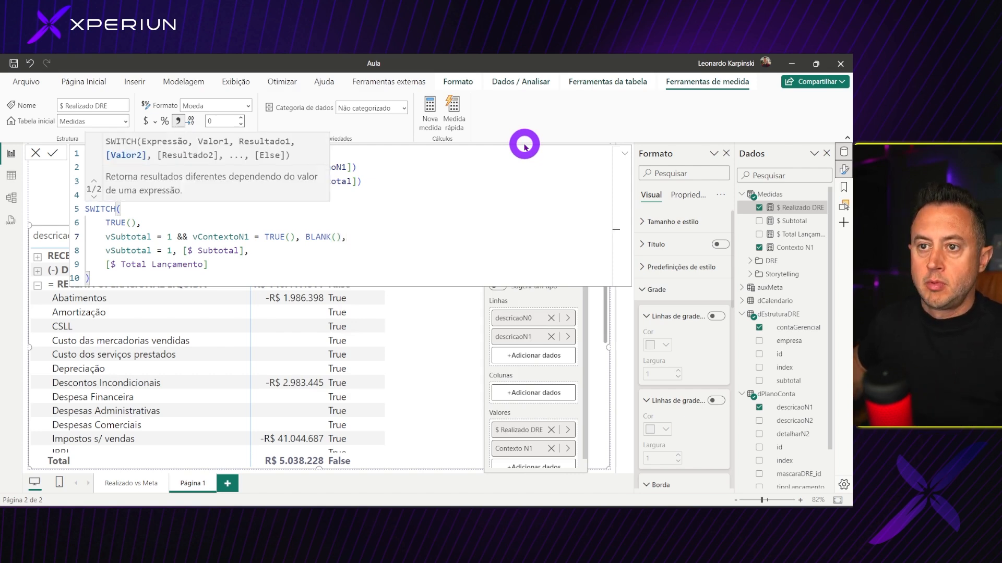
key("Escape")
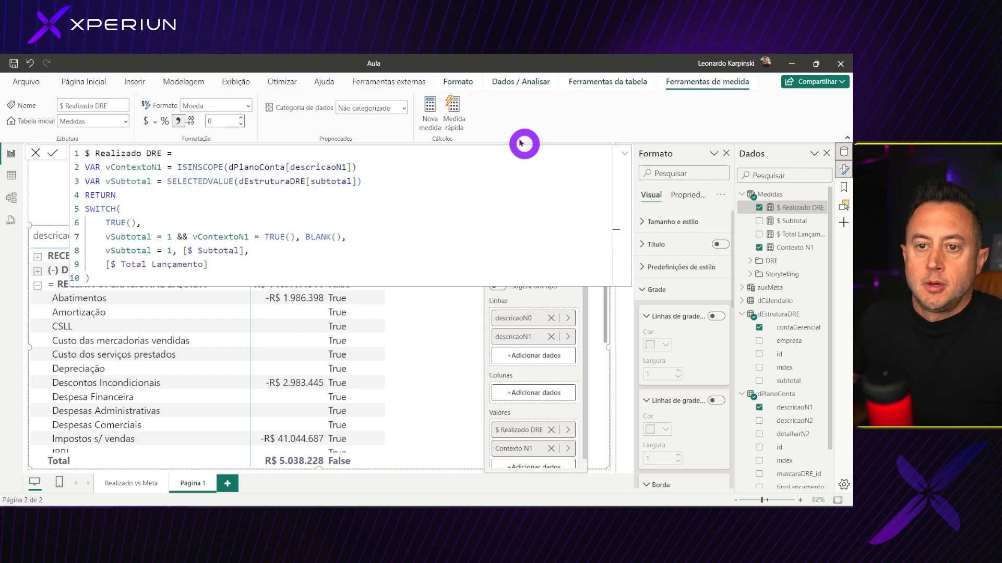
key("Return")
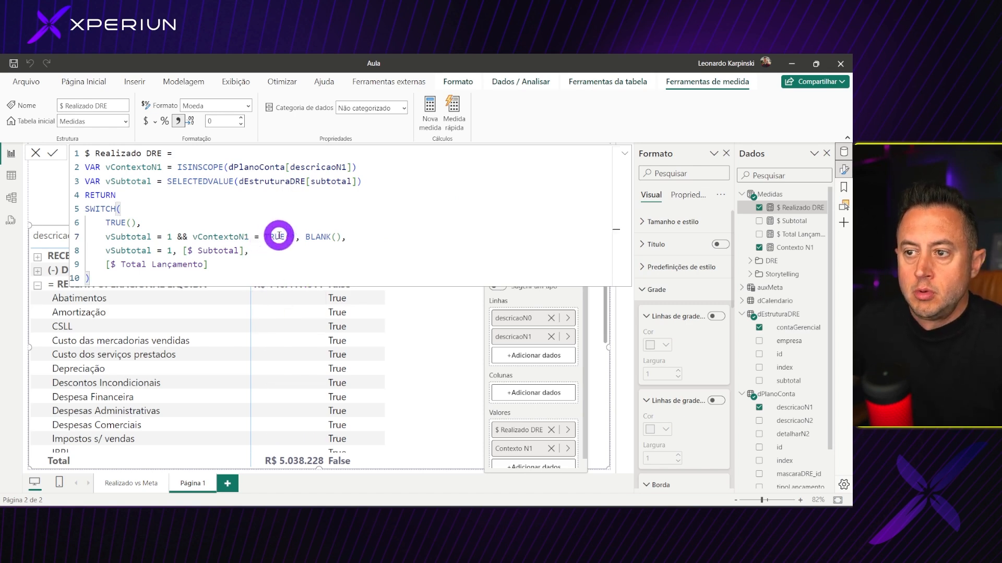
key("Escape")
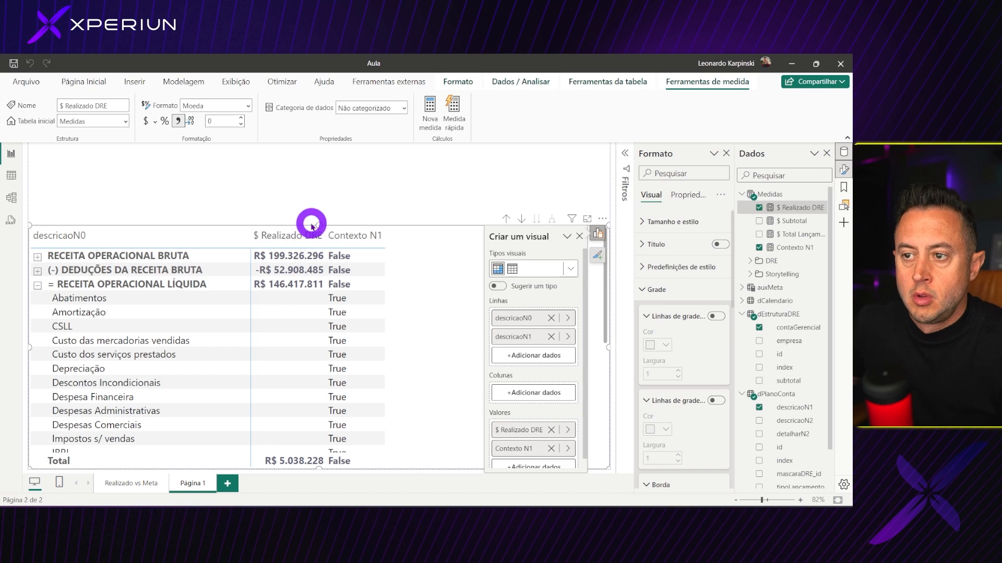
Drill the matrix rows up to the descricaoN0 level and remove Contexto N1 from its values.
left_click(507, 219)
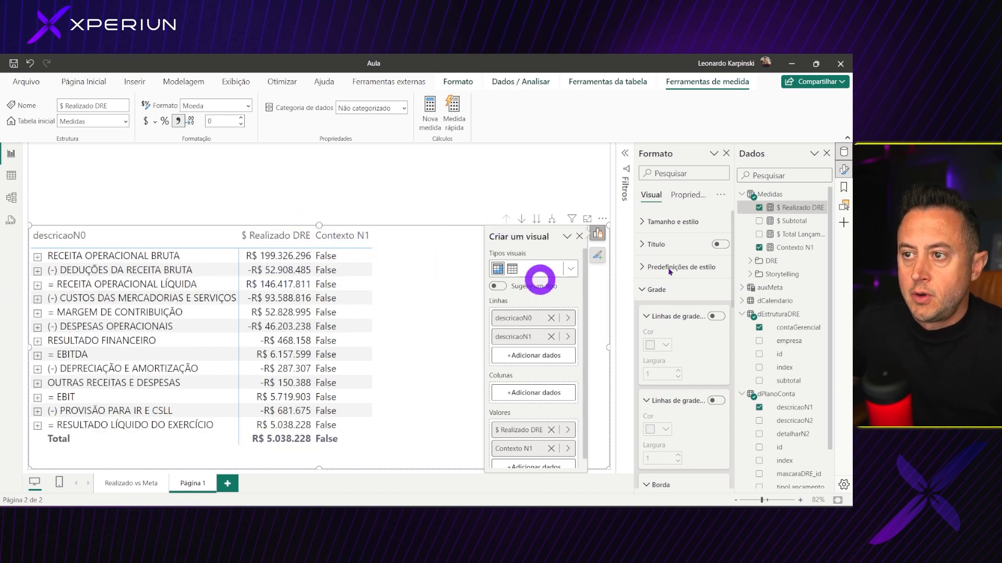
left_click(759, 249)
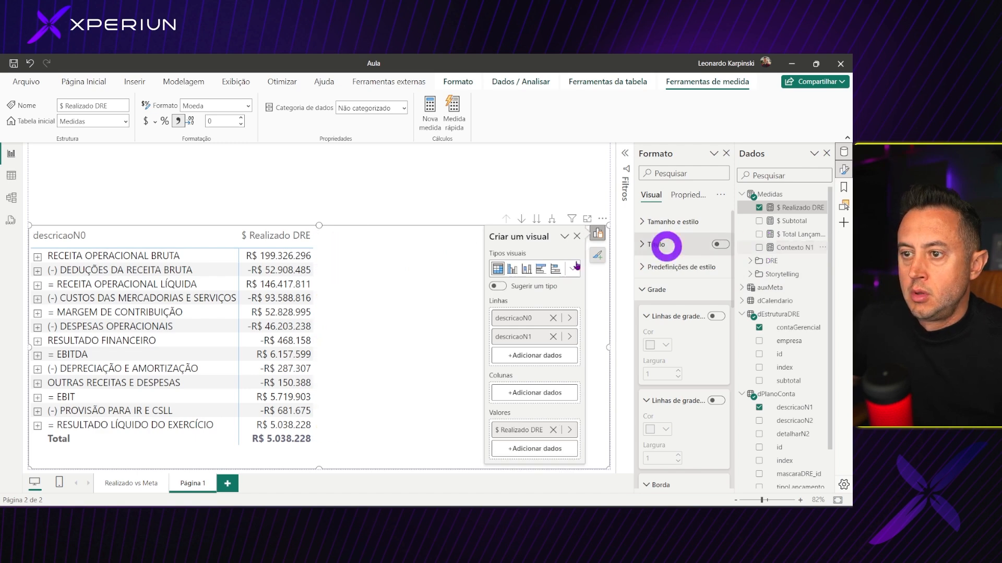
Expand and collapse = RECEITA OPERACIONAL LÍQUIDA, RECEITA OPERACIONAL BRUTA and (-) DEDUÇÕES DA RECEITA BRUTA in turn to check their detail accounts.
left_click(37, 287)
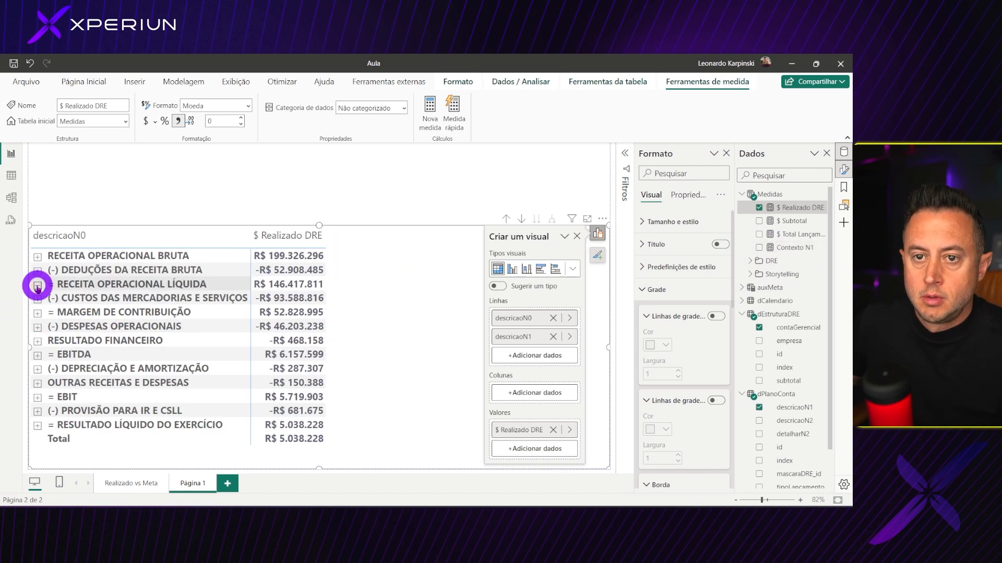
left_click(38, 287)
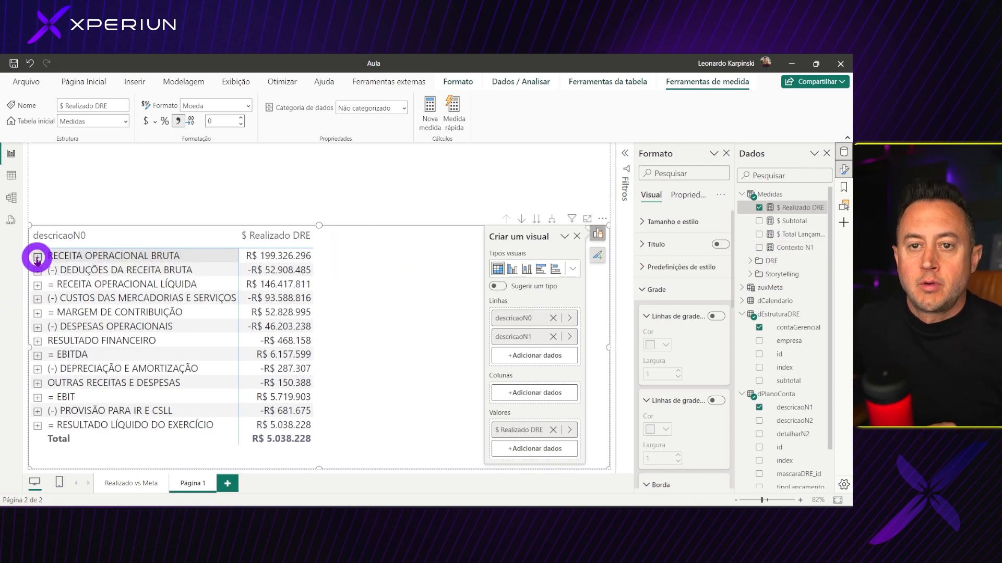
left_click(36, 256)
left_click(37, 256)
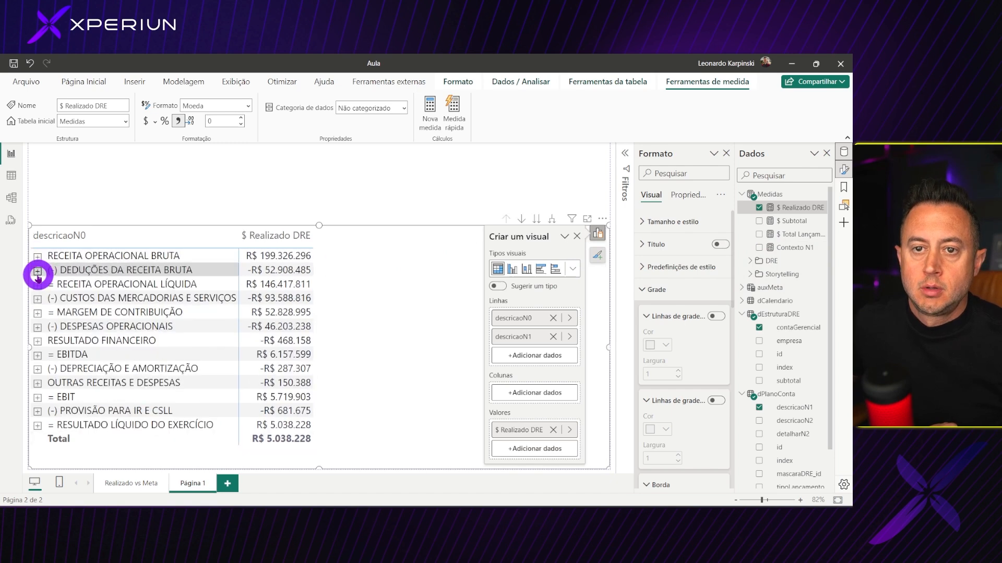
left_click(38, 270)
left_click(37, 271)
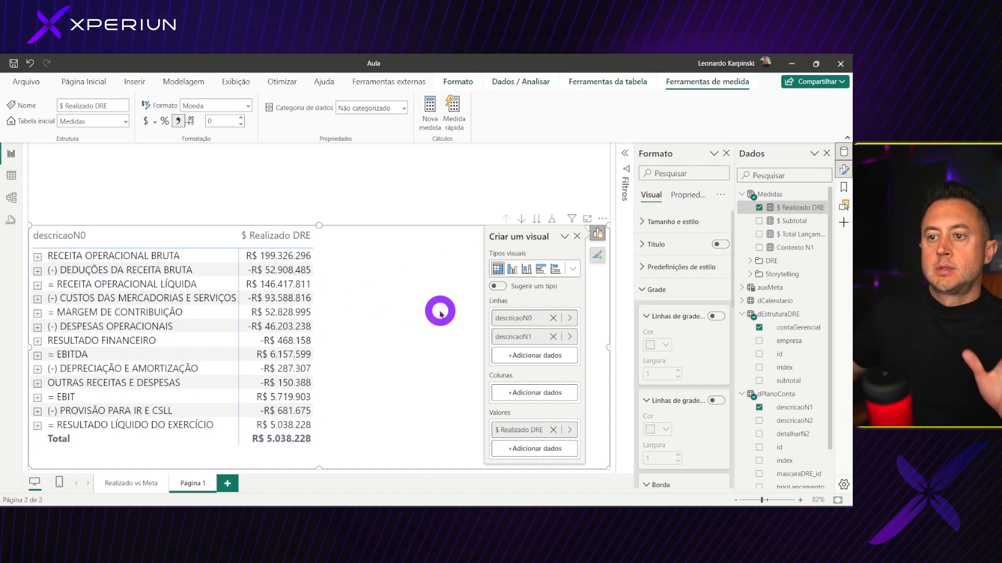
Delete the Contexto N1 measure from the model.
left_click(443, 201)
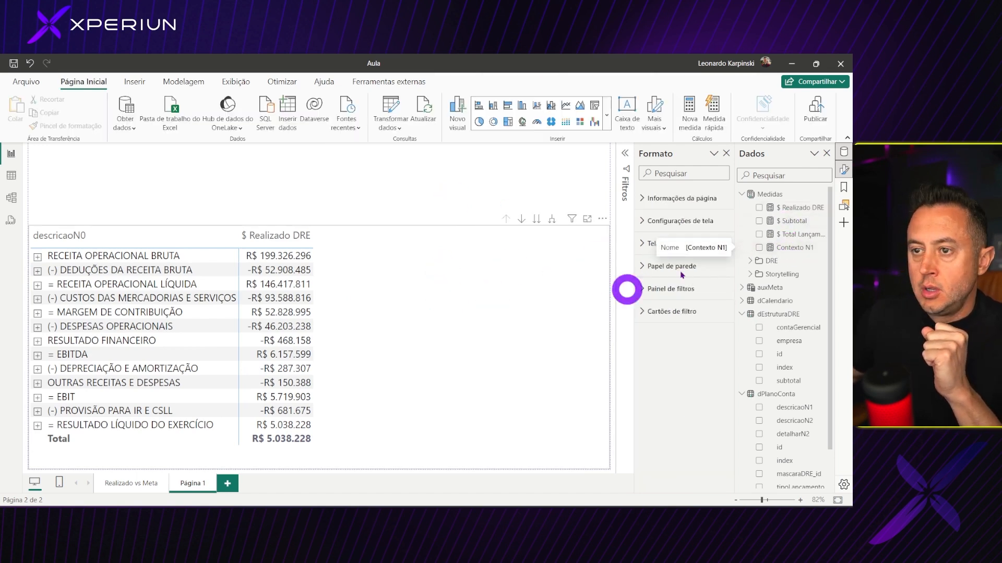
left_click(791, 249)
right_click(790, 250)
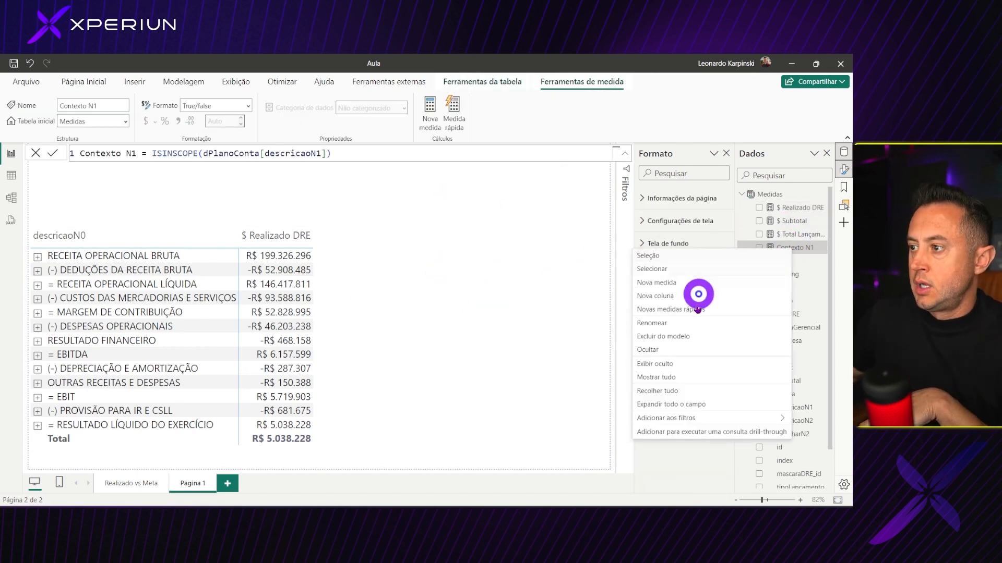
left_click(684, 344)
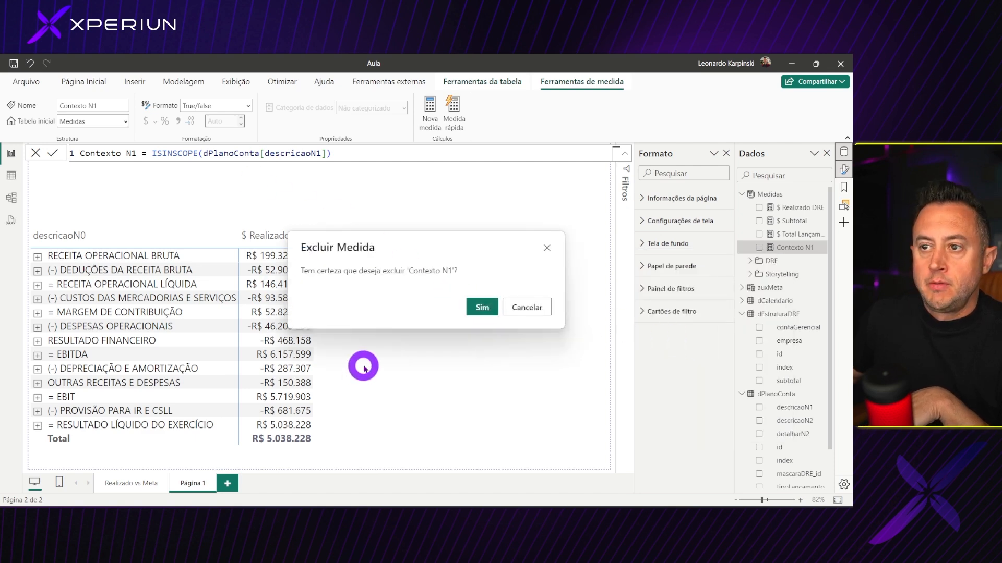
key("Return")
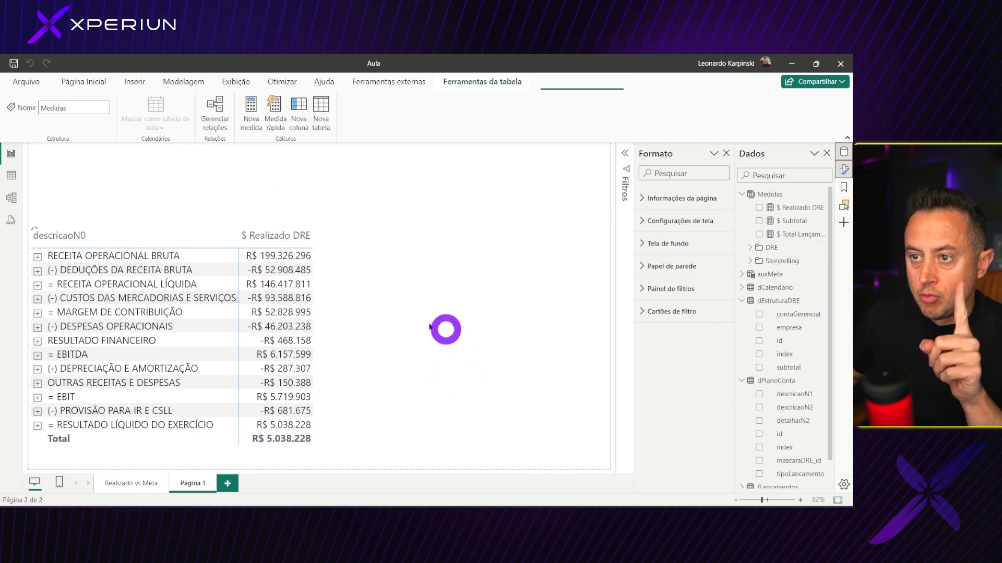
Add descricaoN2 from dPlanoConta as the third row level of the matrix, below descricaoN1.
left_click(308, 257)
left_click(597, 233)
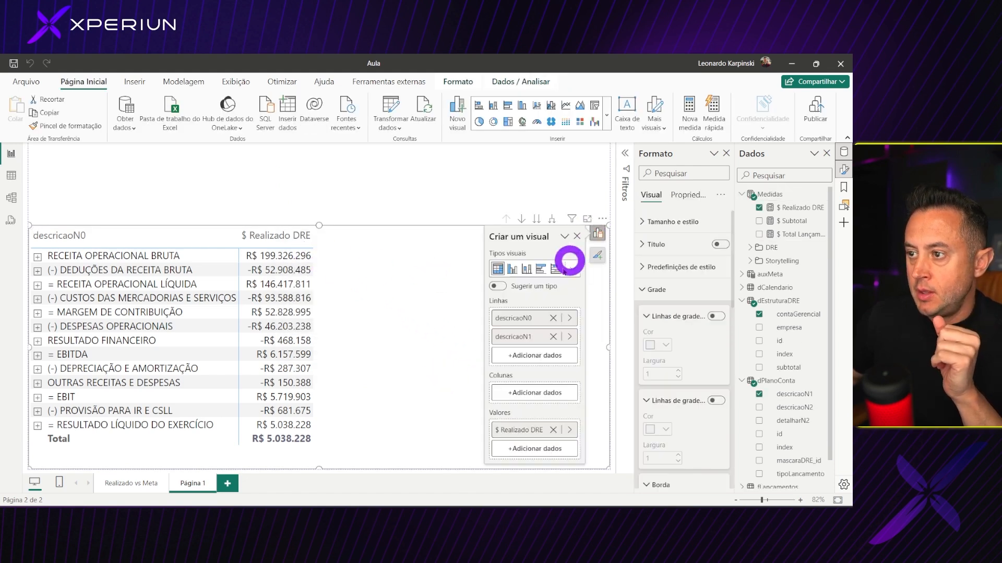
left_click(543, 355)
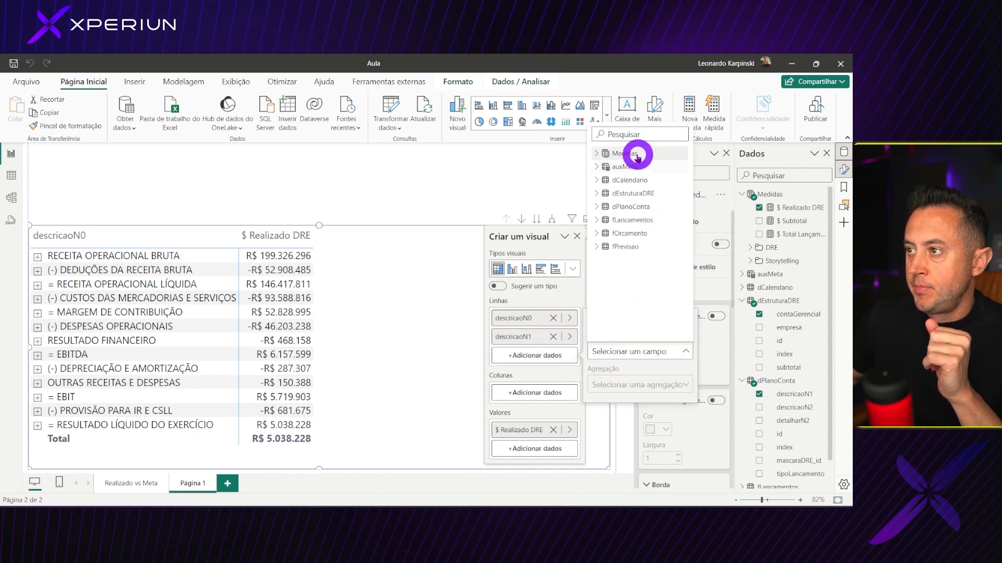
left_click(604, 207)
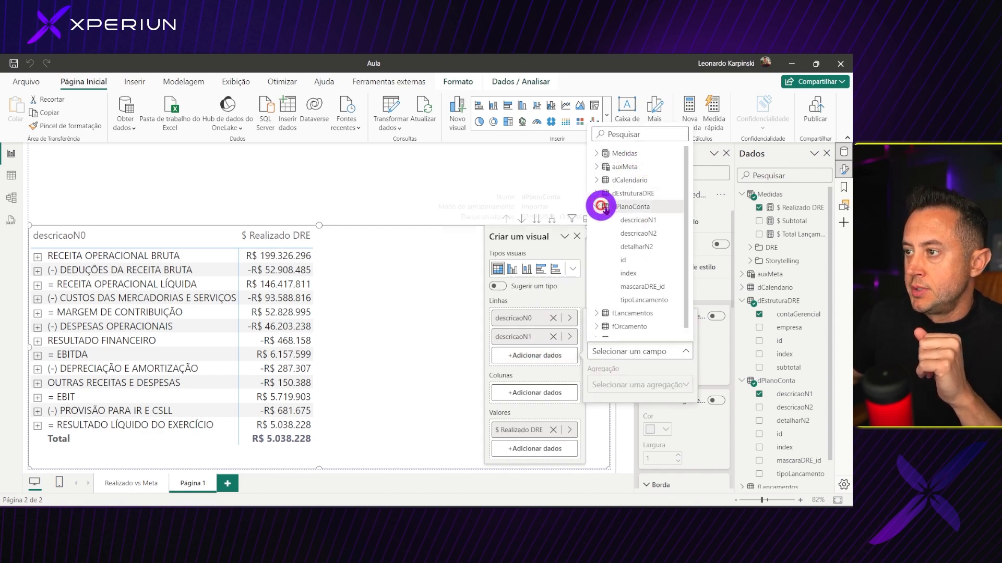
left_click(638, 233)
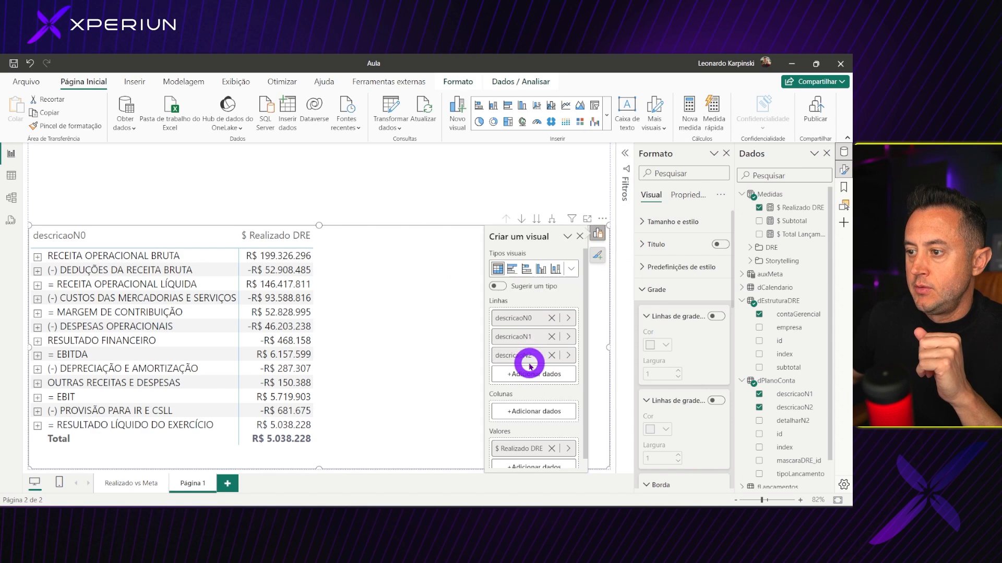
left_click(213, 201)
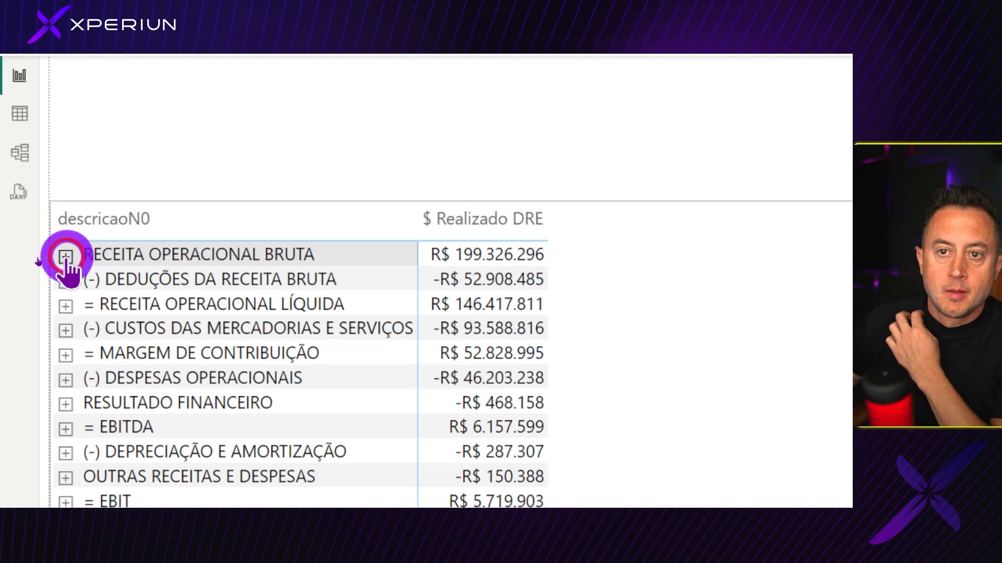
Expand and collapse RECEITA OPERACIONAL BRUTA and (-) DEDUÇÕES DA RECEITA BRUTA, including Vendas de produtos and Impostos s/ vendas, to check their descricaoN2 detail.
left_click(37, 257)
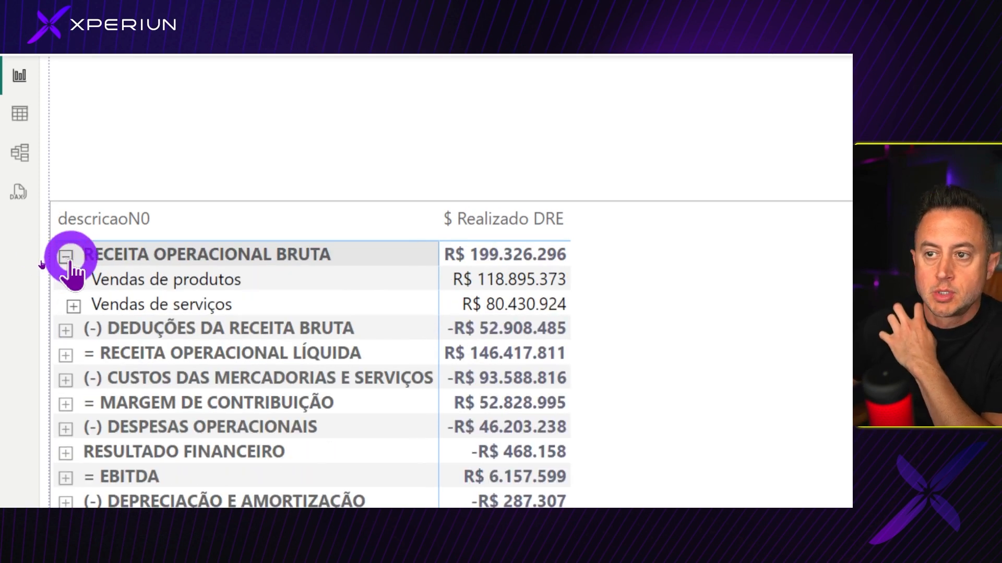
left_click(73, 280)
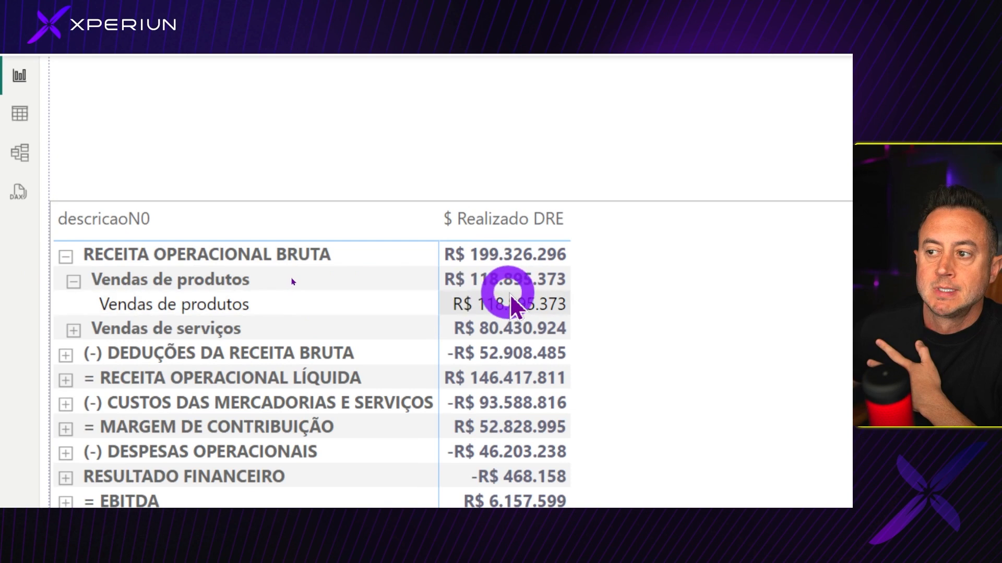
left_click(73, 282)
left_click(66, 255)
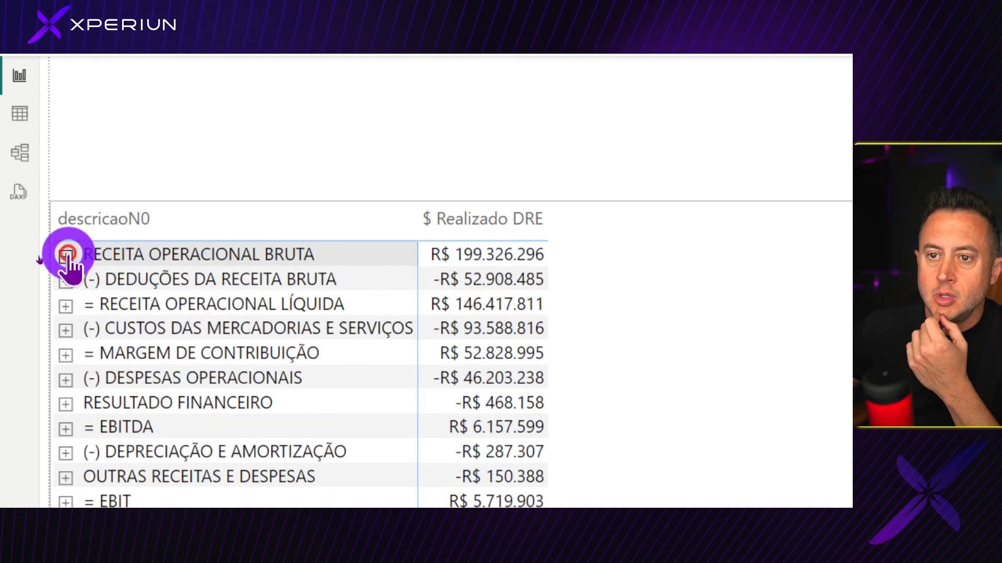
left_click(65, 281)
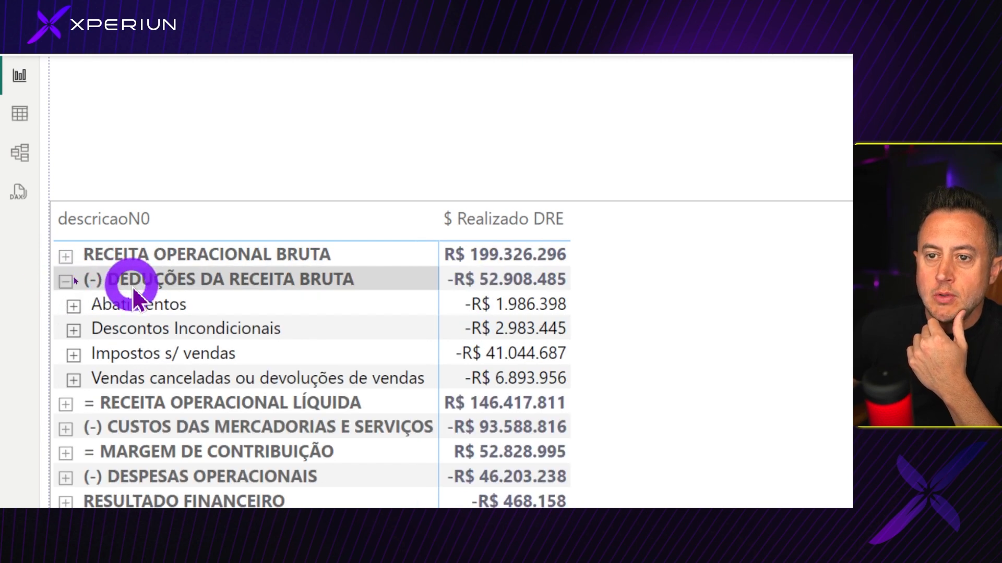
left_click(74, 355)
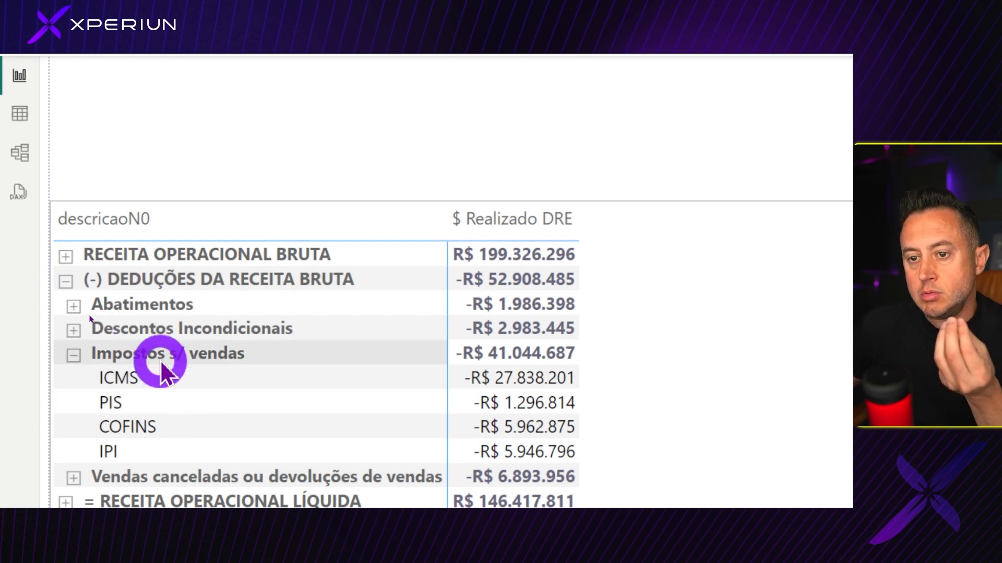
left_click(73, 355)
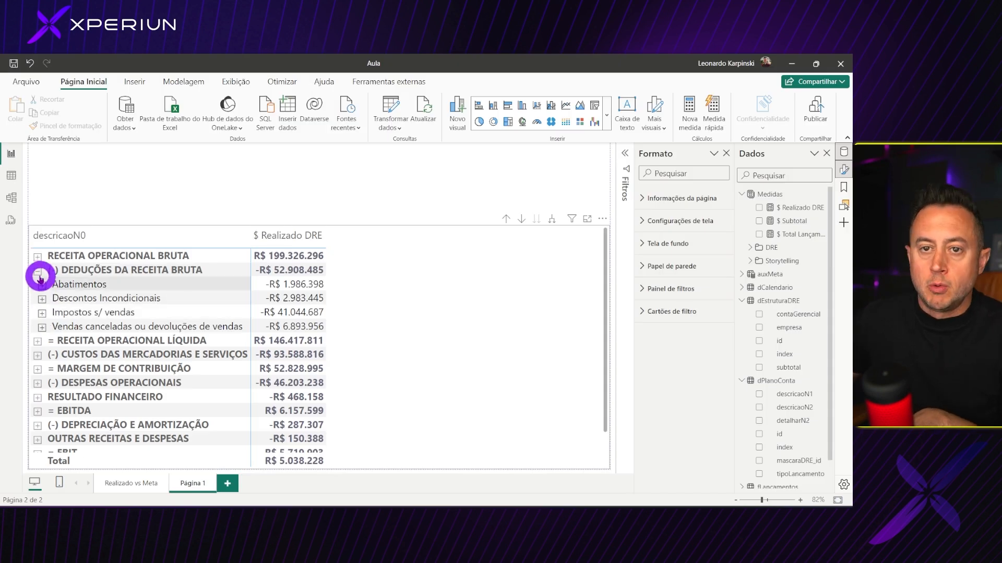
left_click(66, 282)
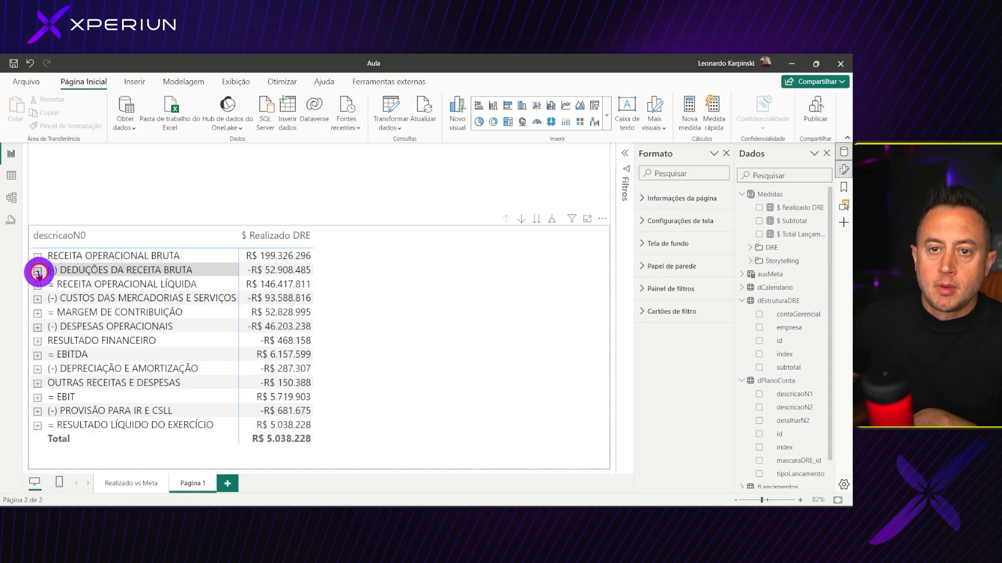
Examine the dEstruturaDRE table data and compare the descricaoN1, descricaoN2 and detalharN2 columns of dPlanoConta.
left_click(11, 175)
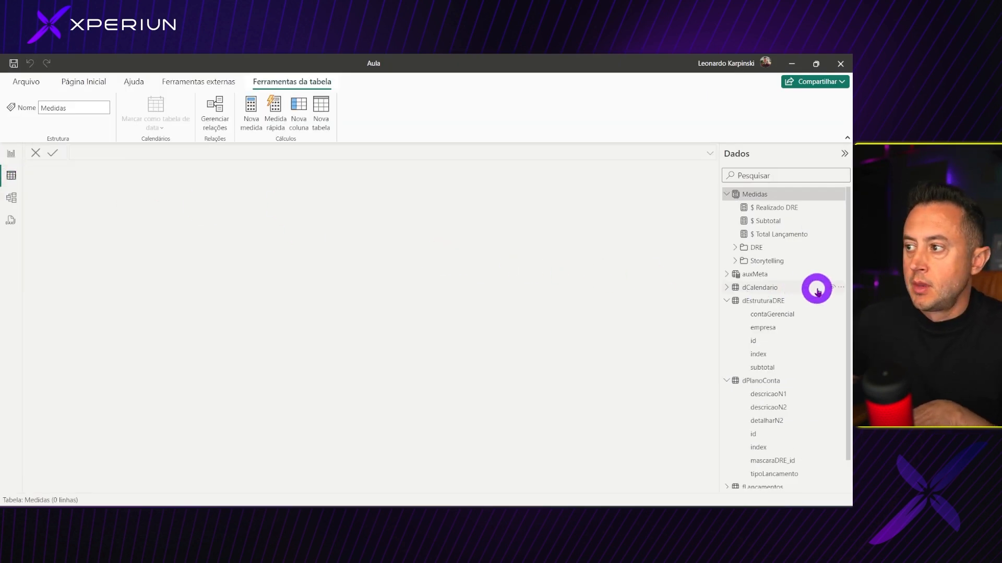
left_click(765, 303)
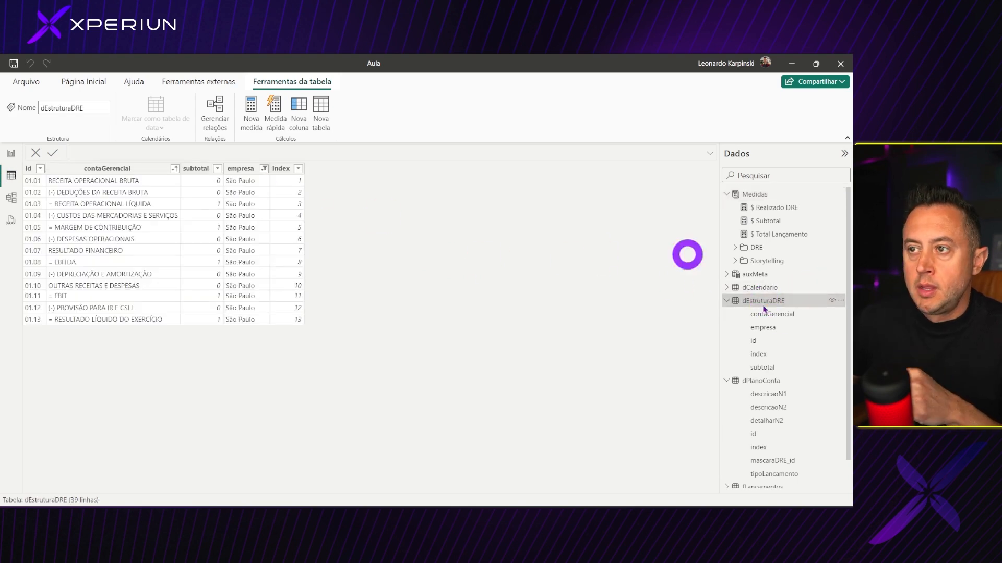
left_click(765, 384)
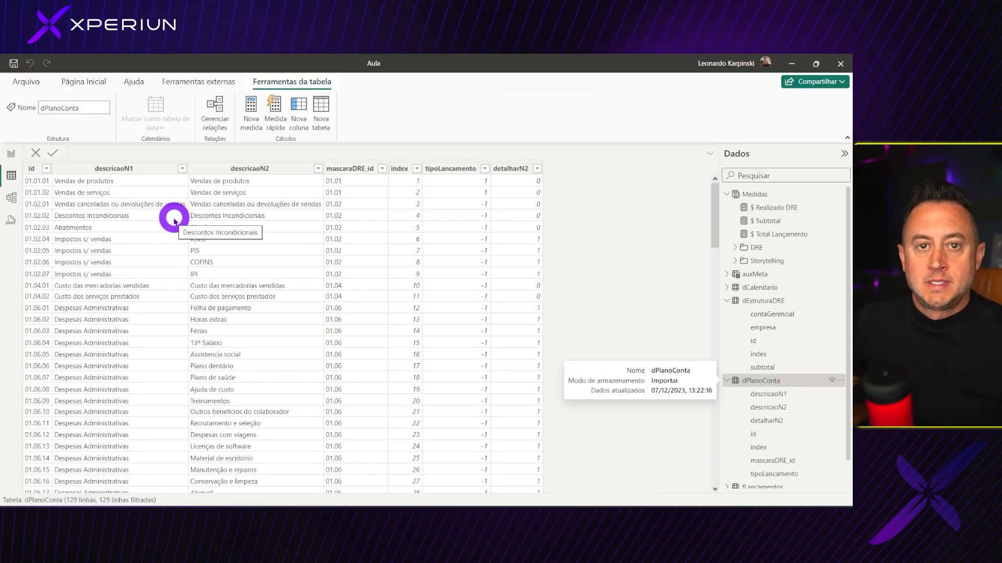
left_click(124, 170)
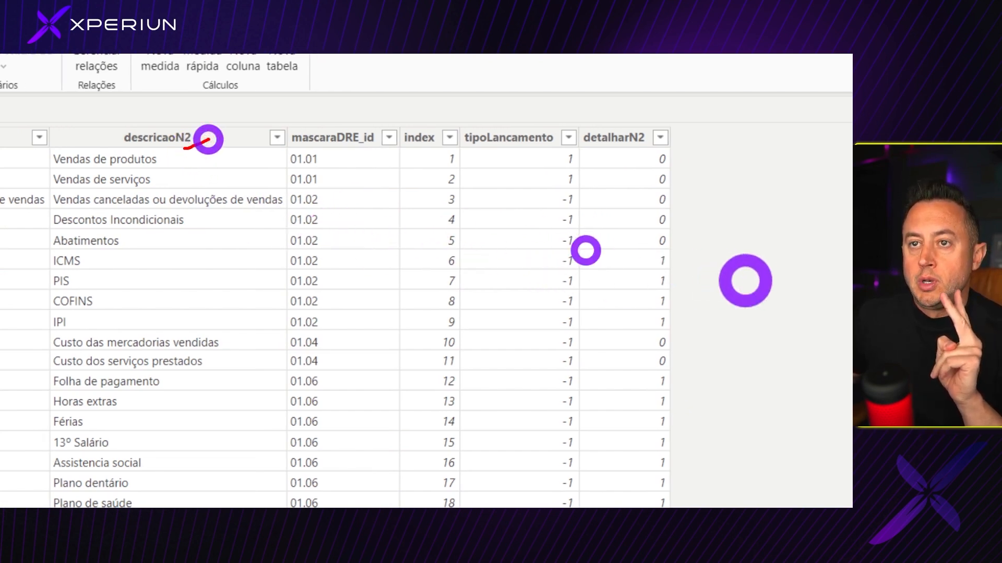
left_click_drag(640, 149, 656, 136)
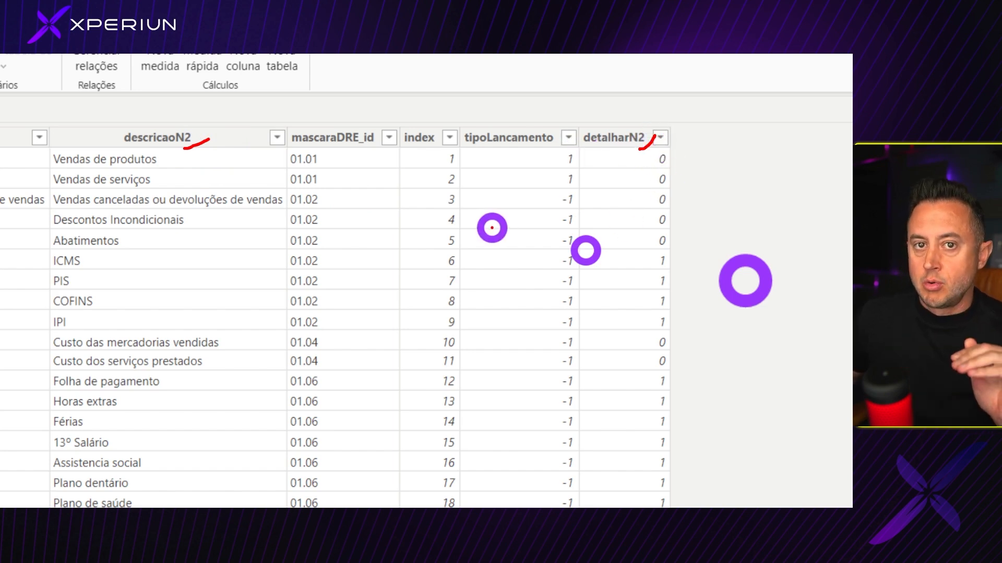
key("Escape")
key("ctrl+1")
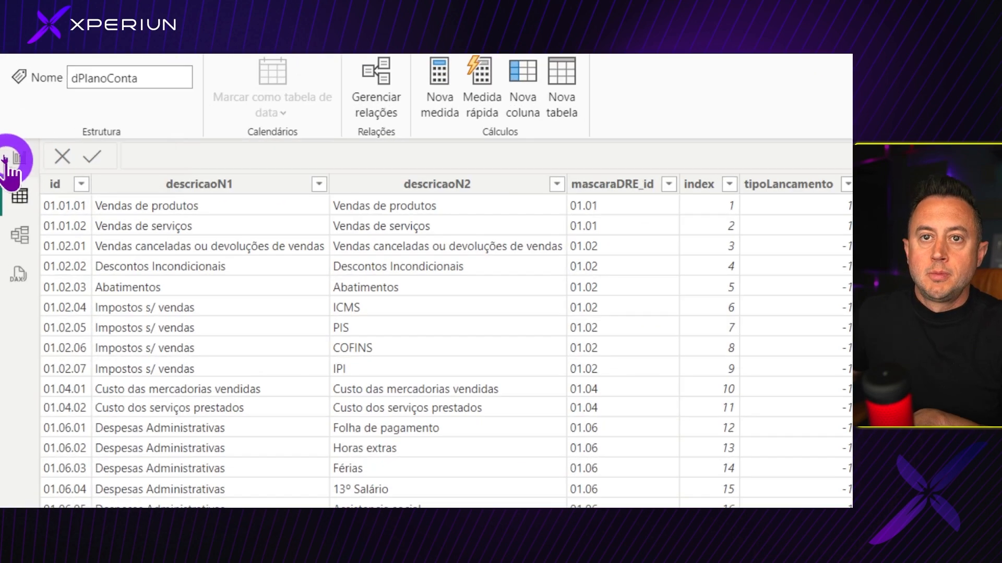
Back in the report, add the variable vContextoN2 = ISINSCOPE(dPlanoConta[descricaoN2]) to the $ Realizado DRE measure, below vSubtotal.
left_click(7, 161)
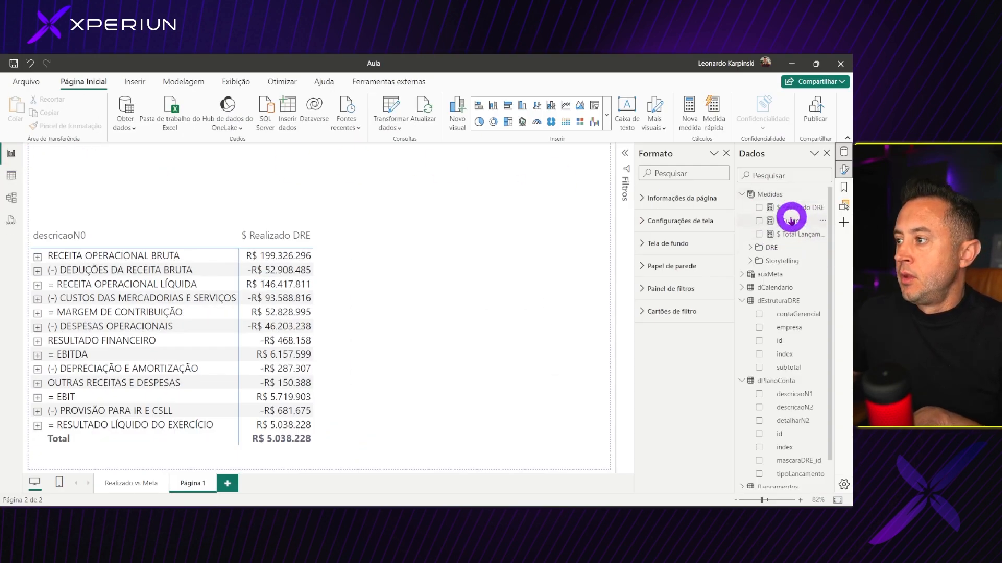
left_click(787, 208)
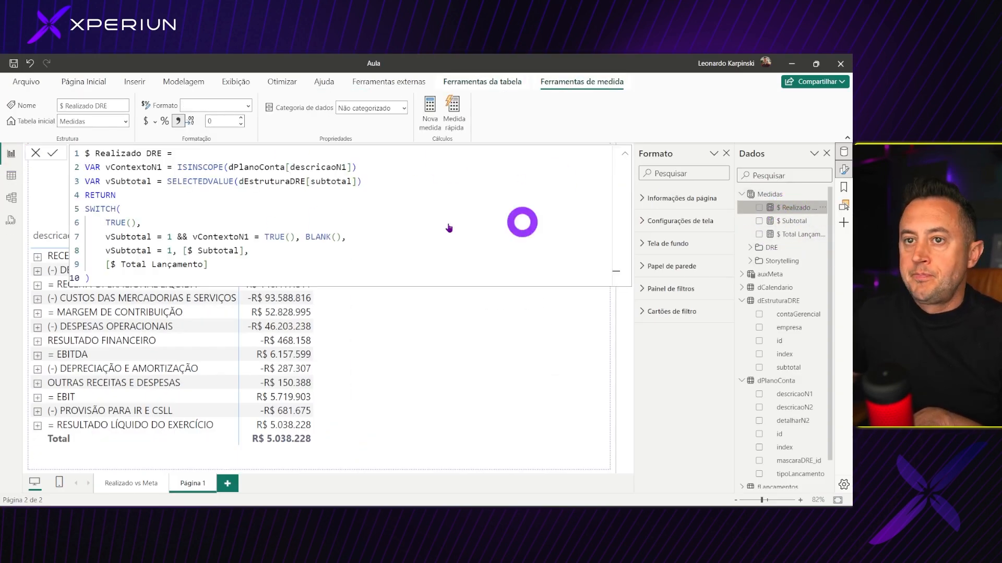
left_click(383, 172)
key("Return")
type("VAR vContextoN")
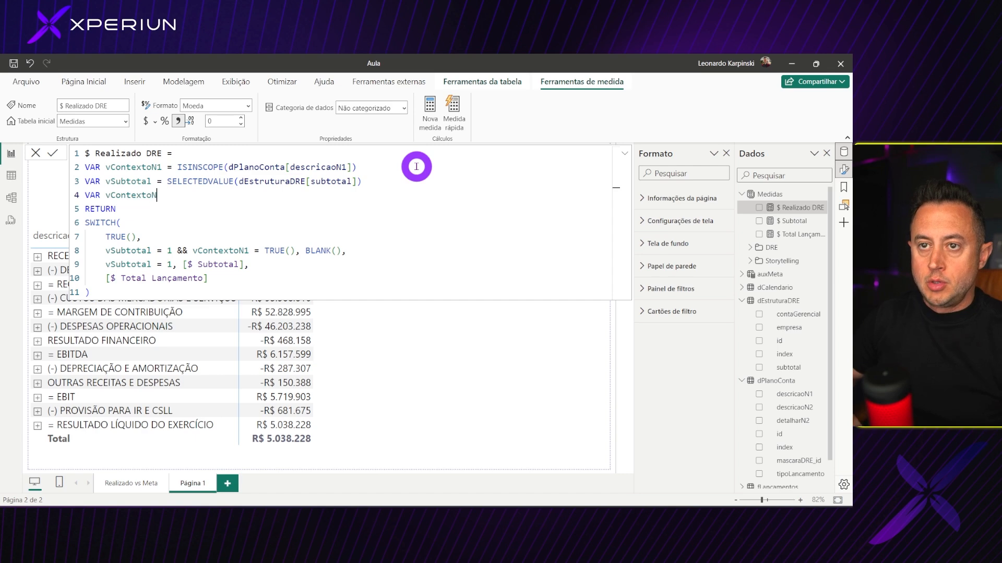
type("Si")
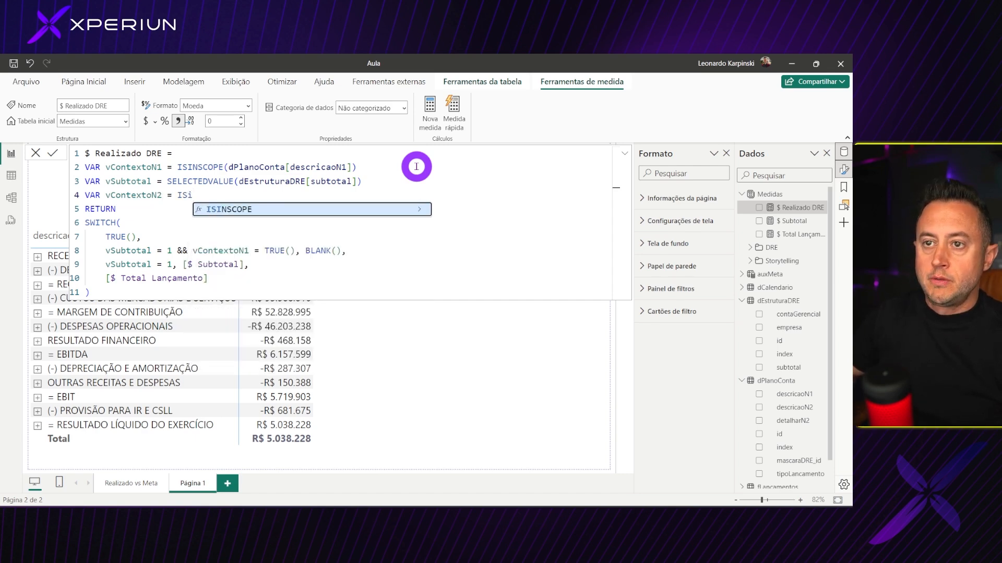
key("Tab")
type("n2")
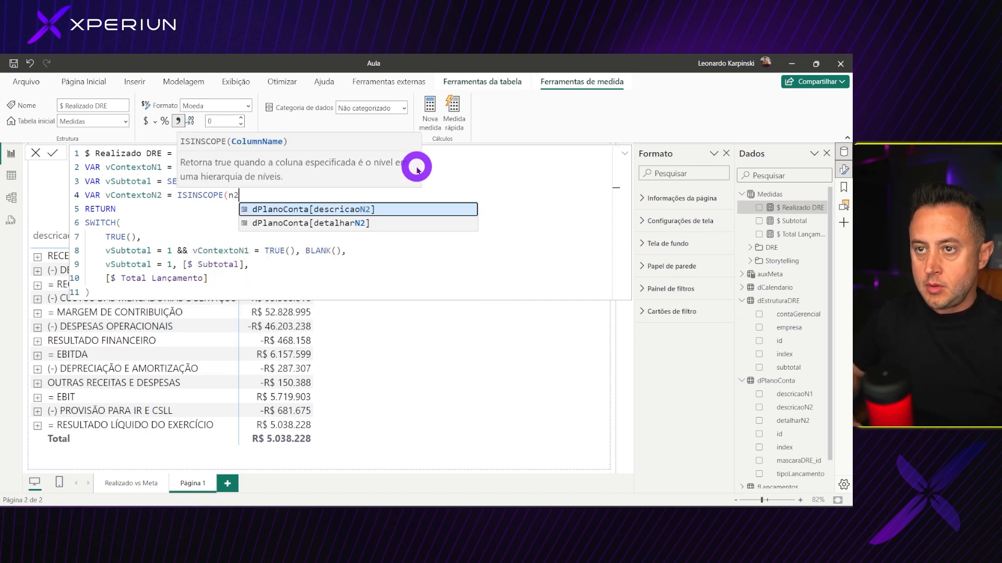
key("Tab")
type(")")
Add the variable vDetalharN2 = SELECTEDVALUE(dPlanoConta[detalharN2]) below vContextoN2.
key("Return")
type("VAR vDetalharN")
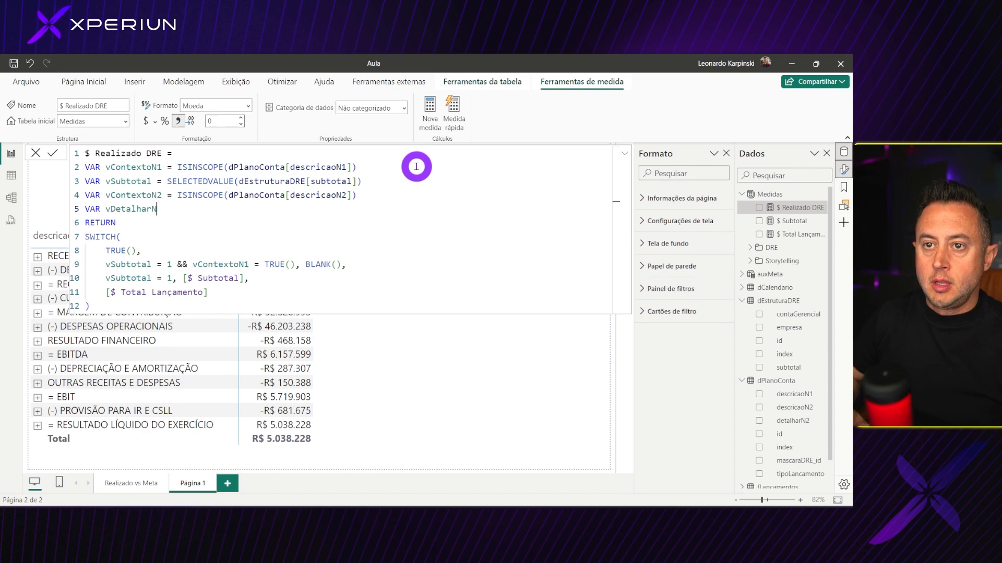
type("2 = SELE")
key("Down")
key("Down")
key("Down")
key("Down")
key("Tab")
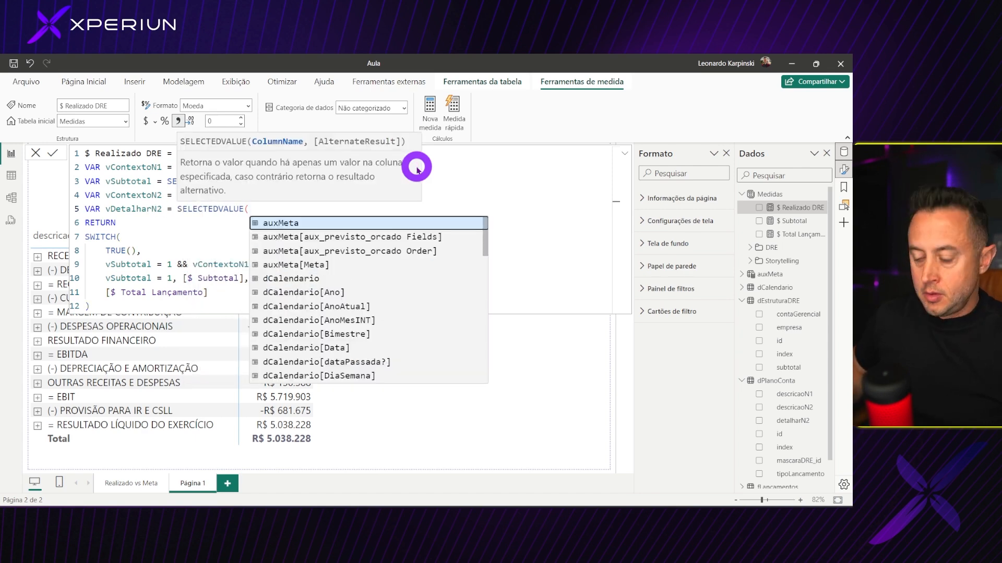
type("dPlanoConta[detalharN2]")
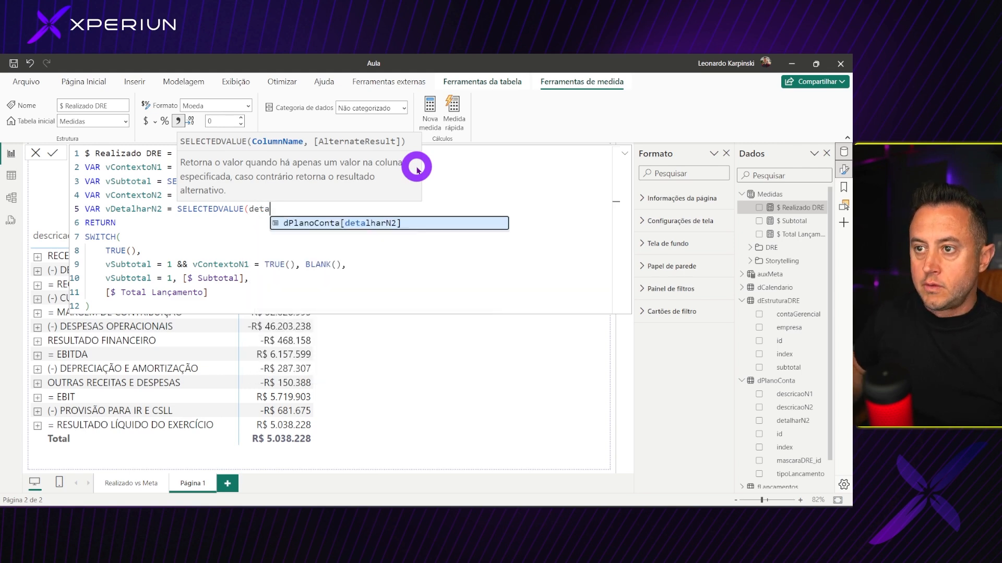
key("Tab")
type(")")
In the SWITCH of $ Realizado DRE, add the condition vDetalharN2 = 0 && vContextoN2 = TRUE() below the first vSubtotal condition.
left_click(421, 262)
key("shift+Return")
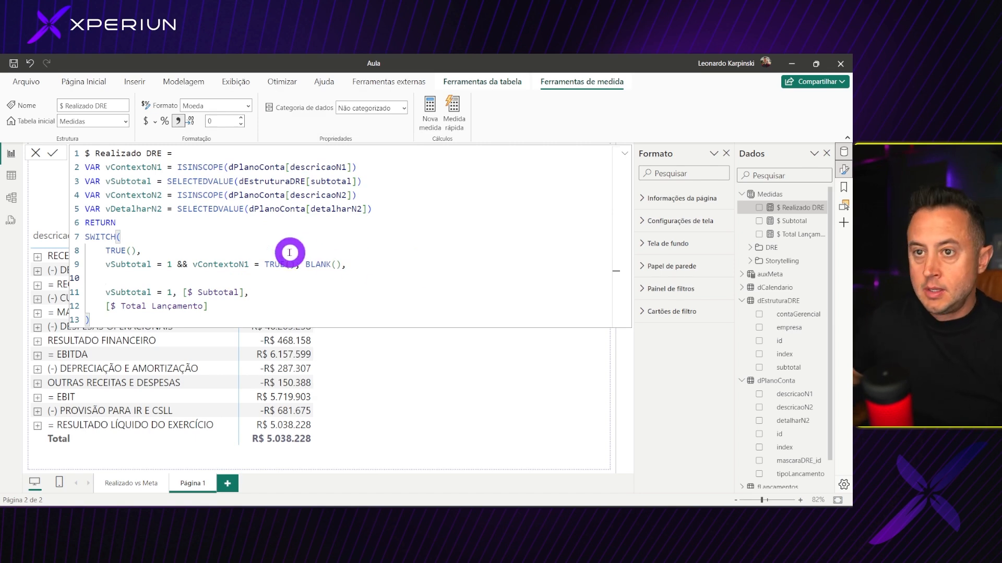
double_click(139, 209)
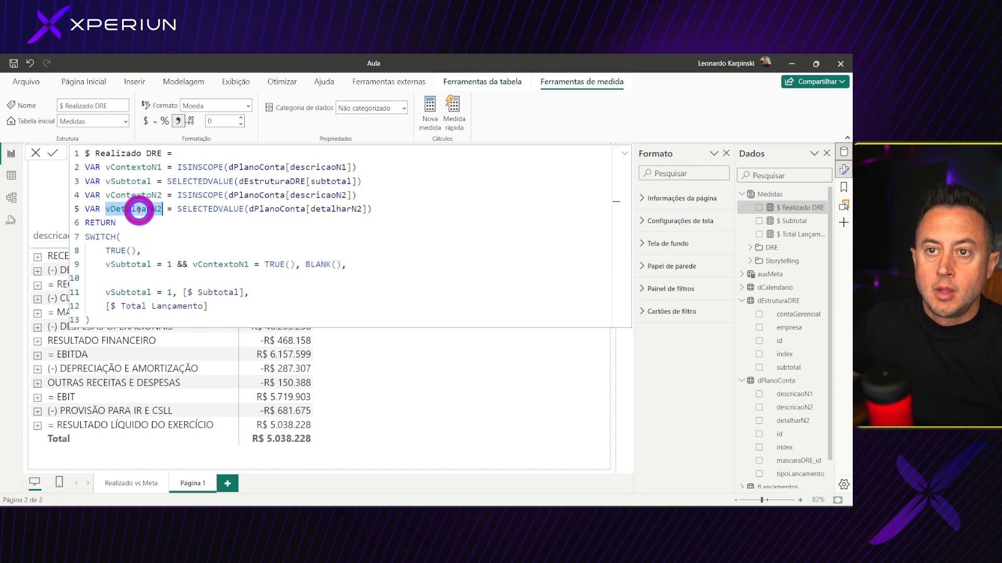
type("vDetalharN2")
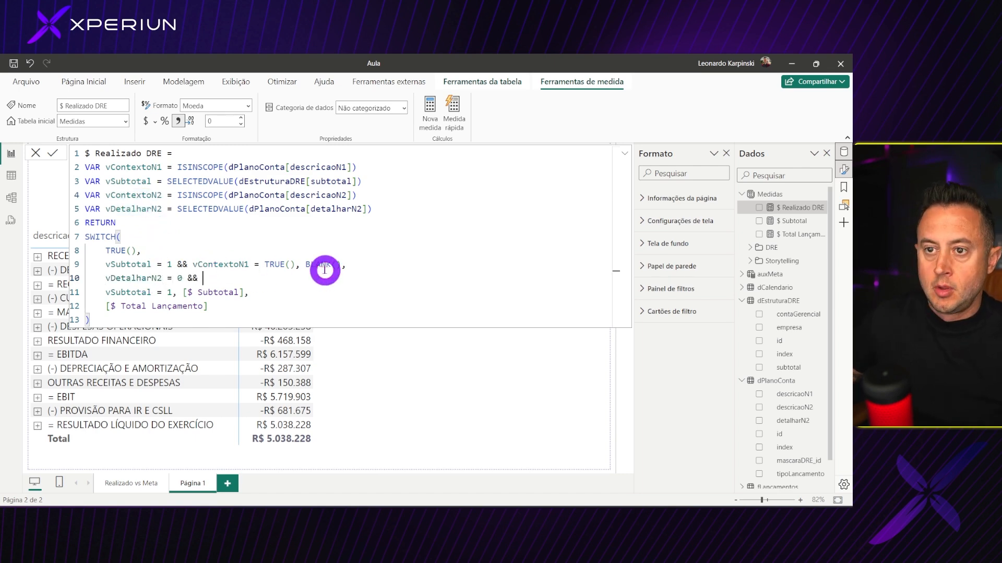
double_click(139, 195)
key("ctrl+c")
left_click(258, 289)
key("ctrl+v")
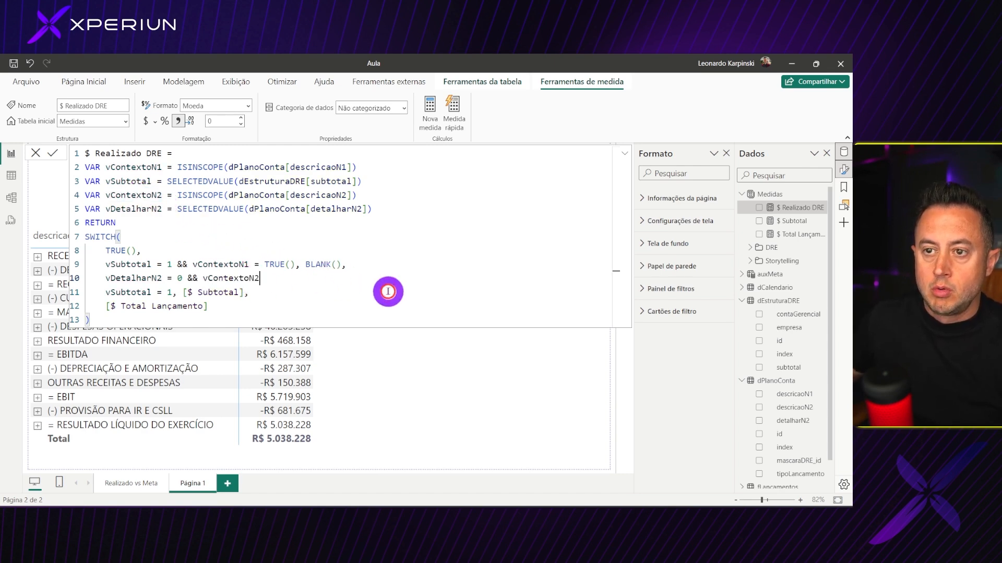
type("TRUE()")
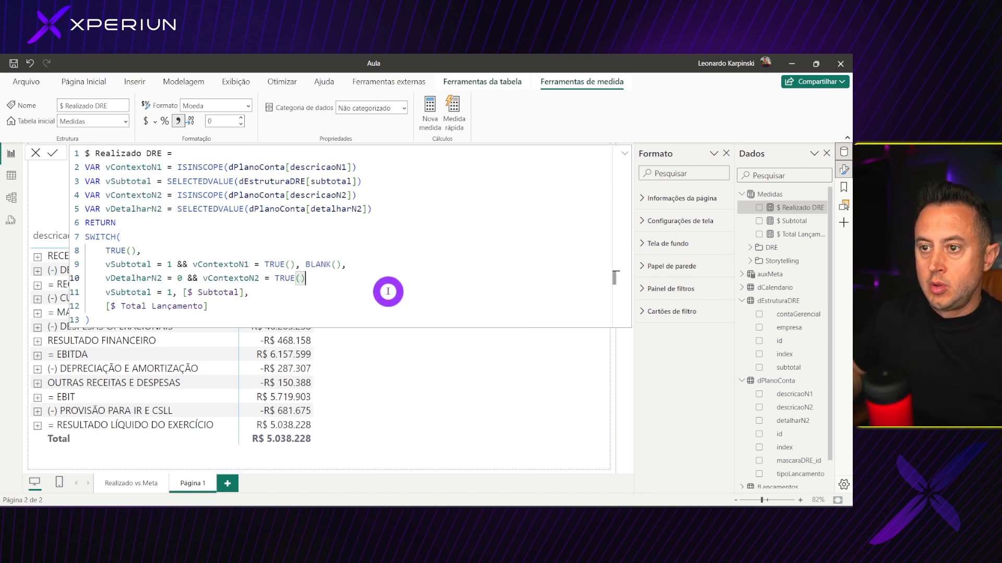
Make the vDetalharN2 condition return BLANK() and commit the $ Realizado DRE measure.
type(", BLANK()")
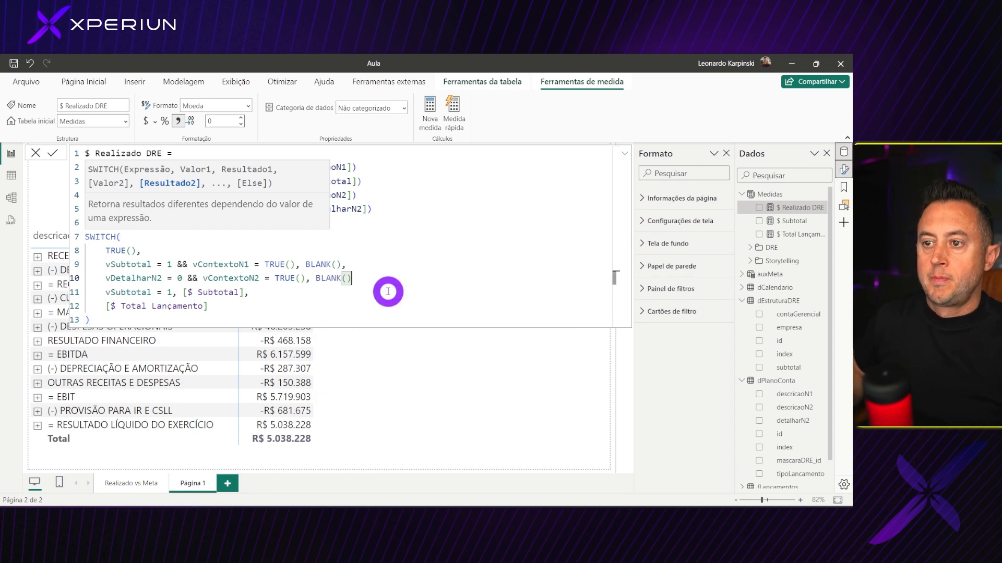
type(",")
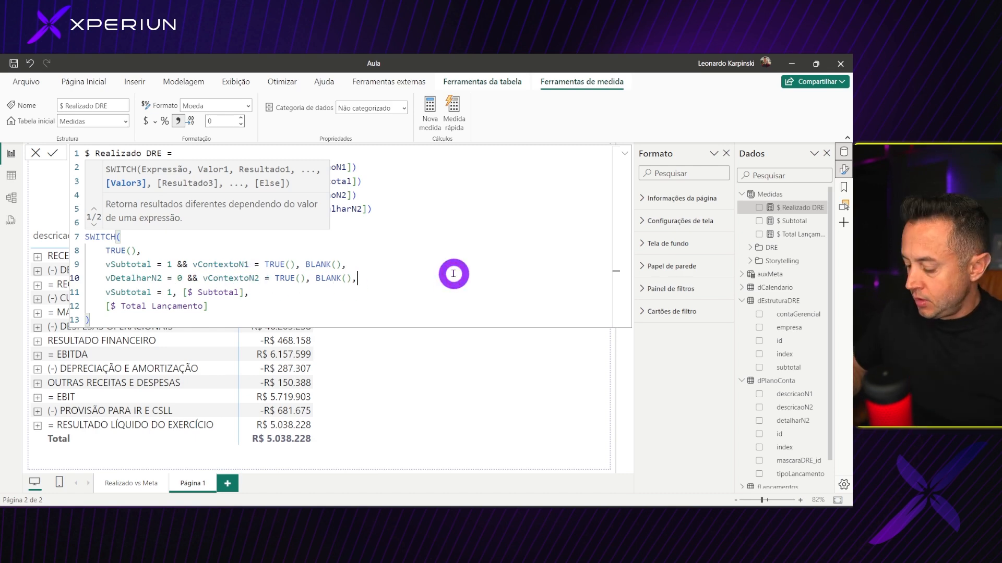
key("Return")
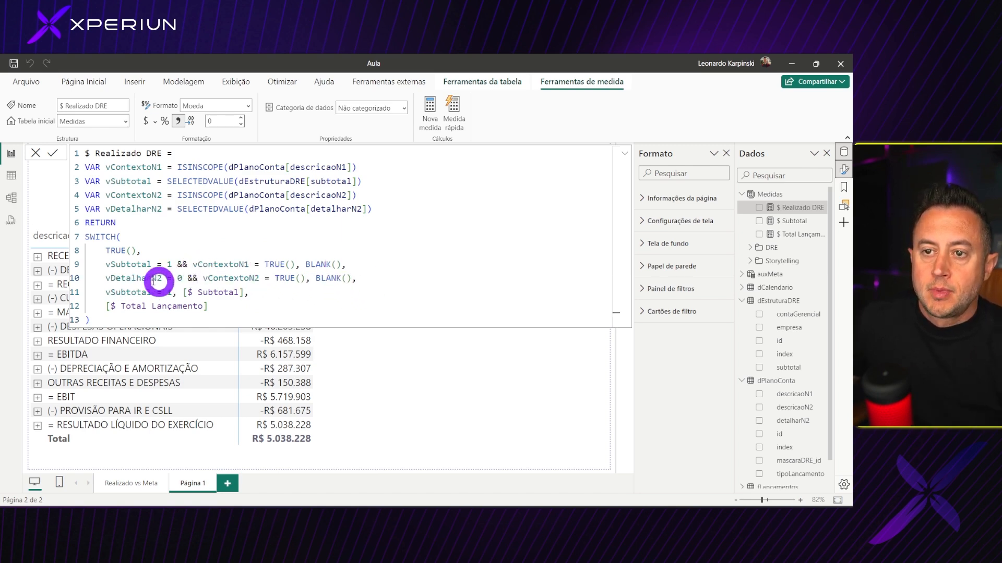
key("Escape")
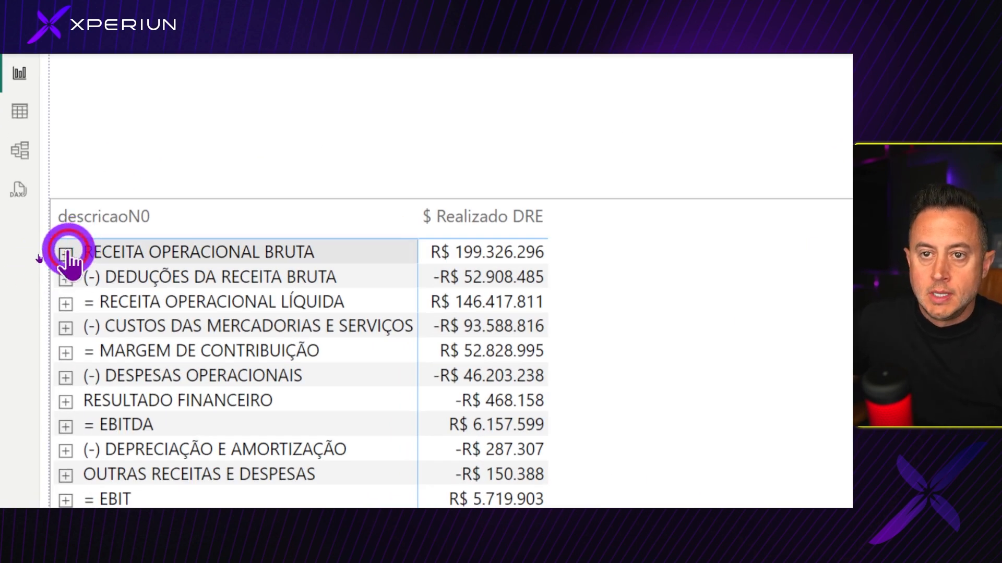
Expand RECEITA OPERACIONAL BRUTA, (-) DEDUÇÕES DA RECEITA BRUTA and their sub-accounts to check which show descricaoN2 detail, then collapse them.
left_click(38, 256)
left_click(73, 278)
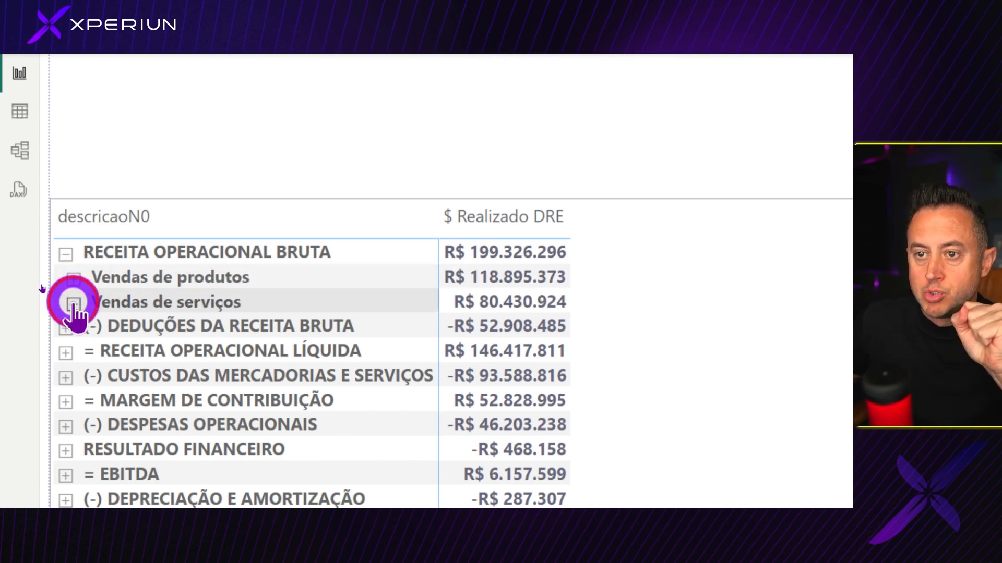
left_click(65, 328)
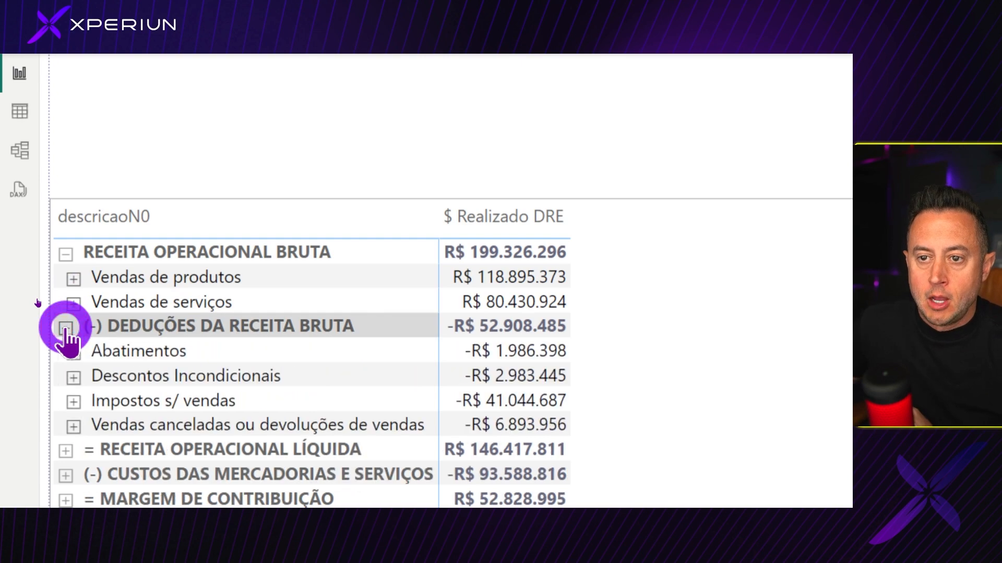
left_click(74, 351)
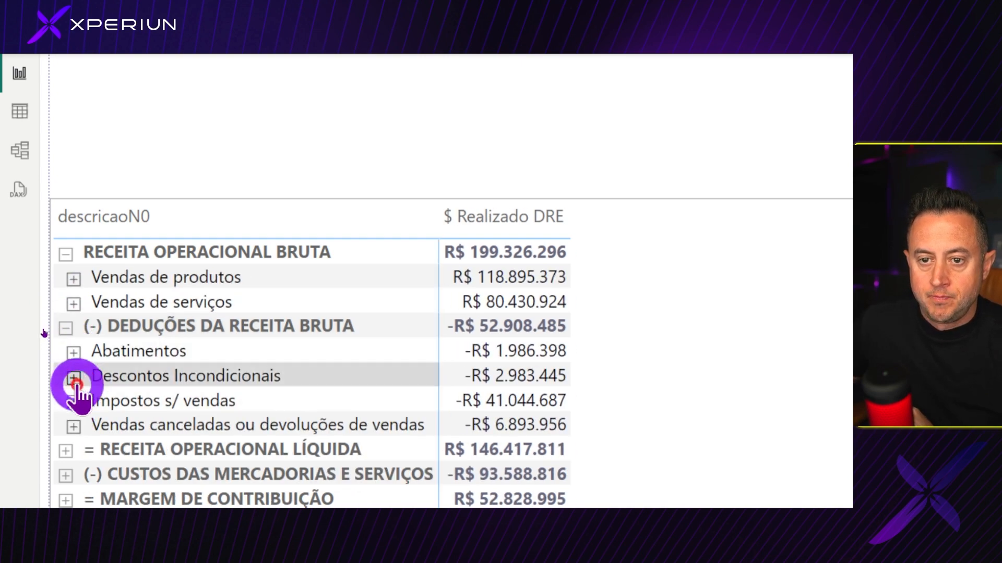
left_click(74, 378)
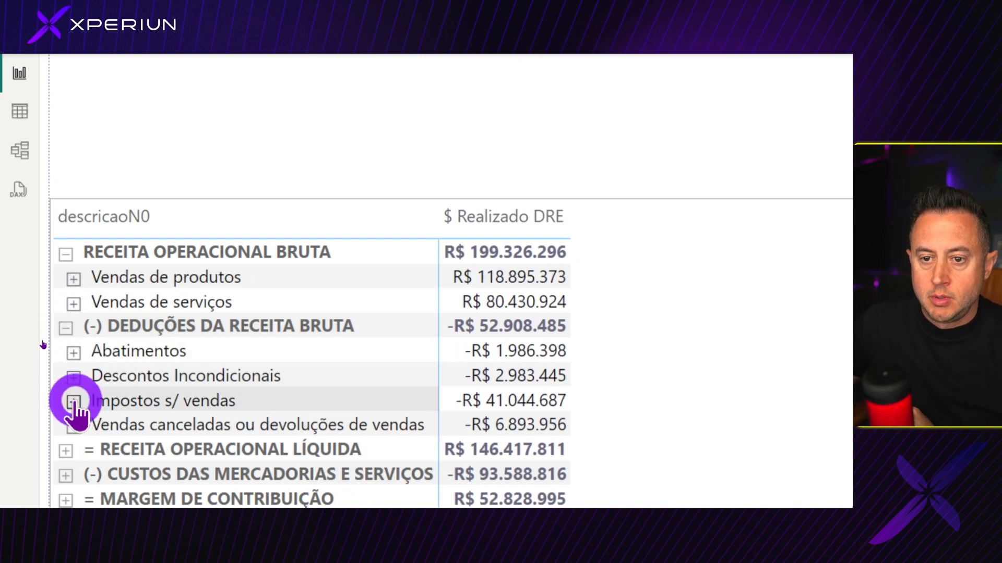
left_click(74, 401)
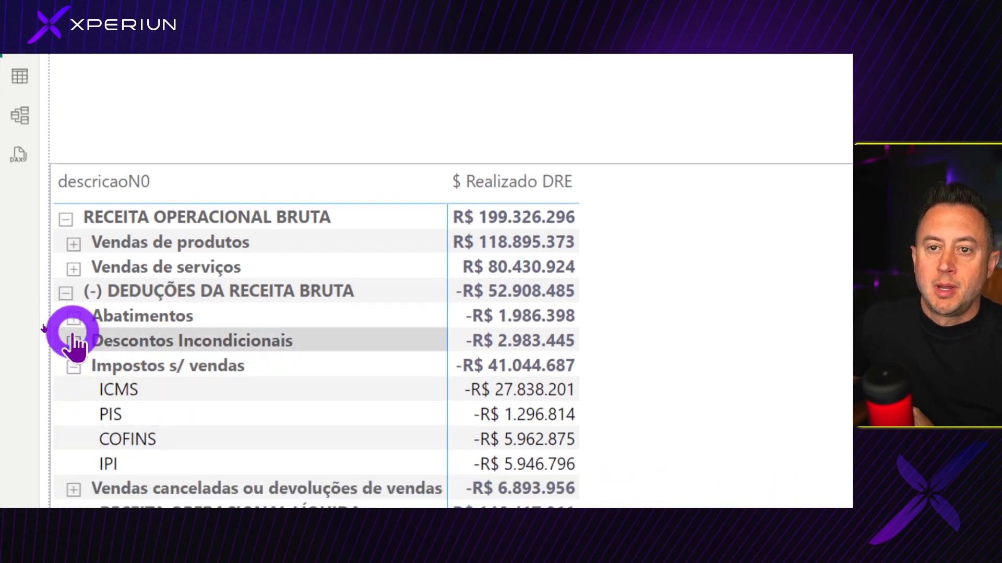
left_click(65, 219)
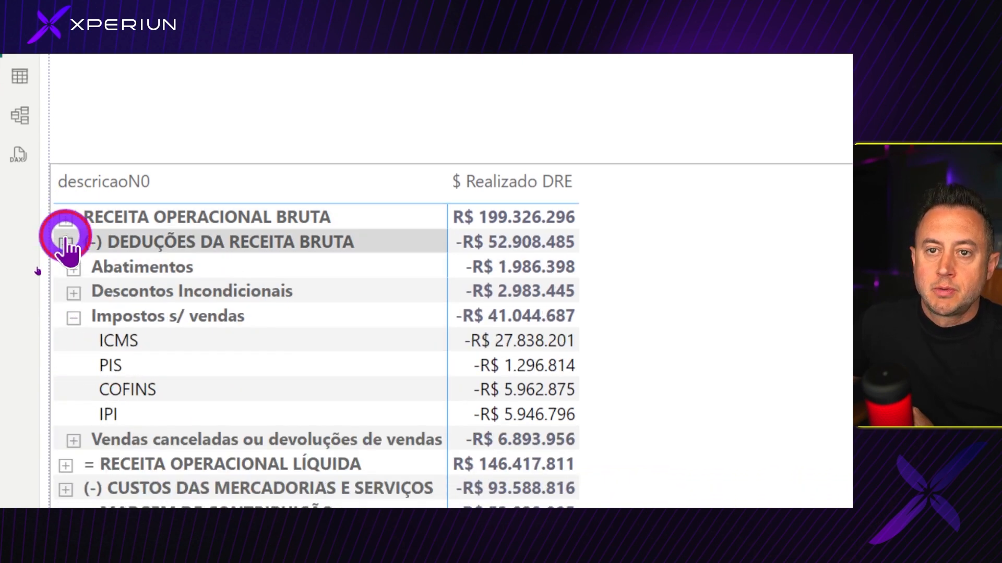
left_click(65, 242)
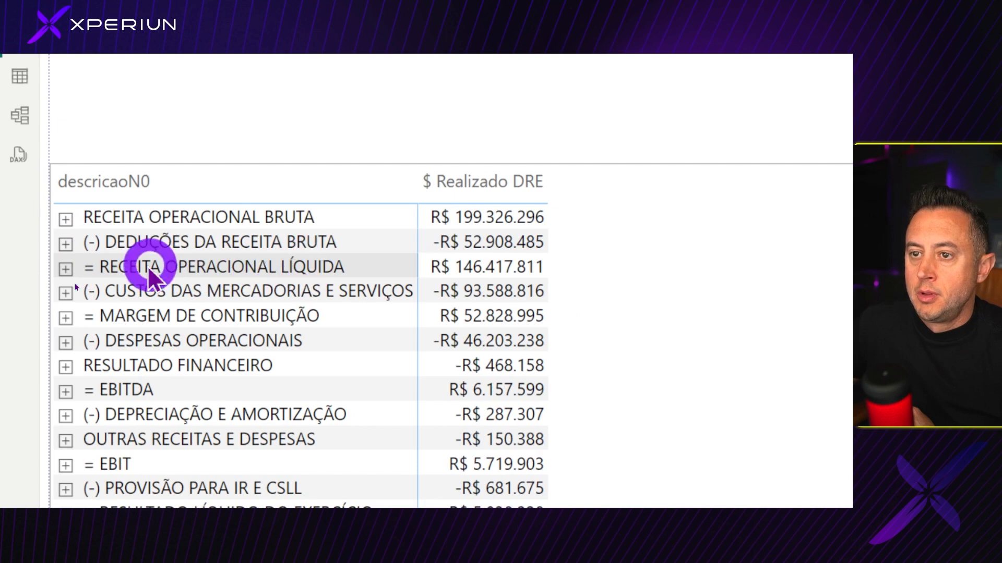
left_click(65, 267)
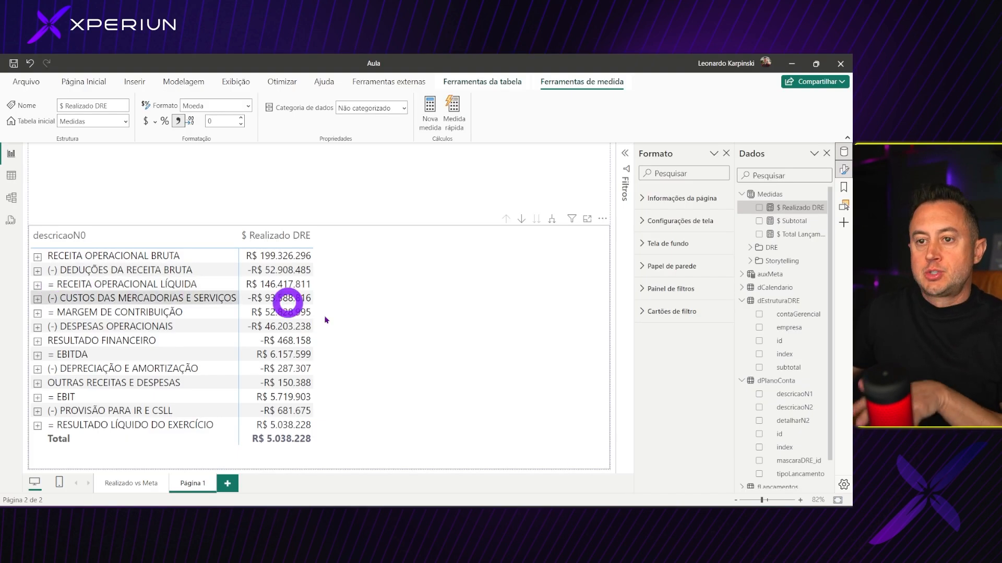
left_click(373, 179)
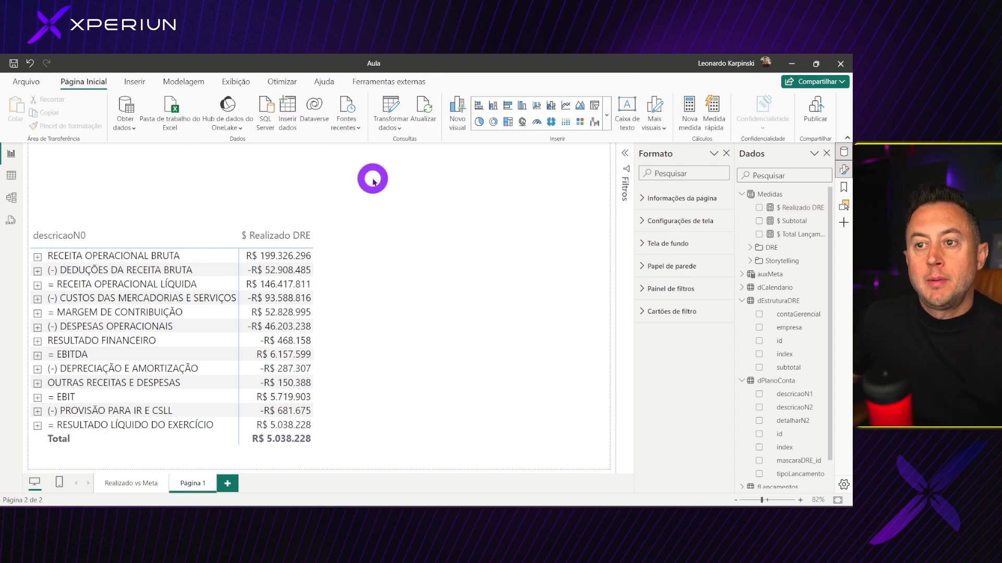
Show the DRE table of the Realizado vs Meta page in focus mode and expand all its rows down to the descricaoN2 level.
left_click(109, 496)
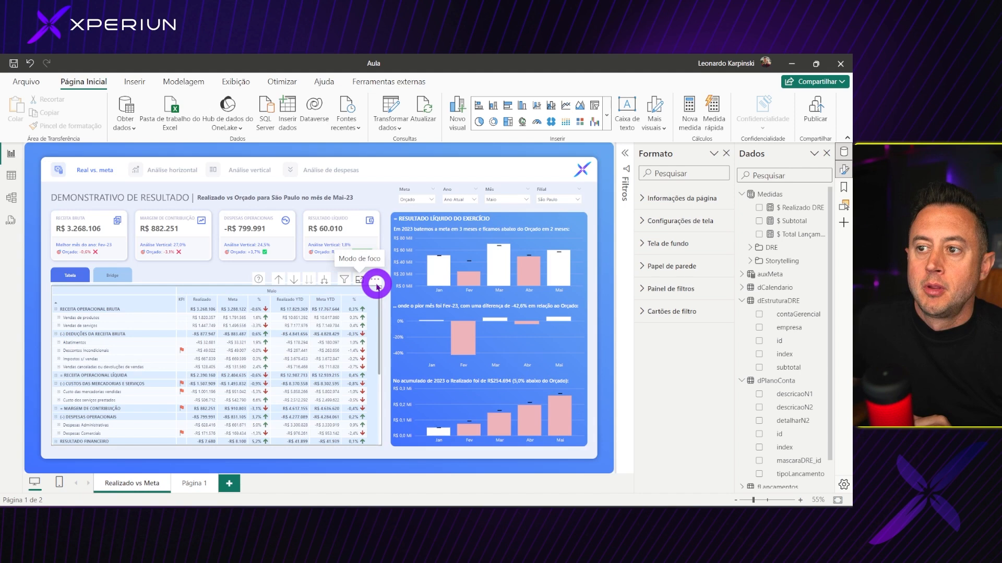
left_click(376, 284)
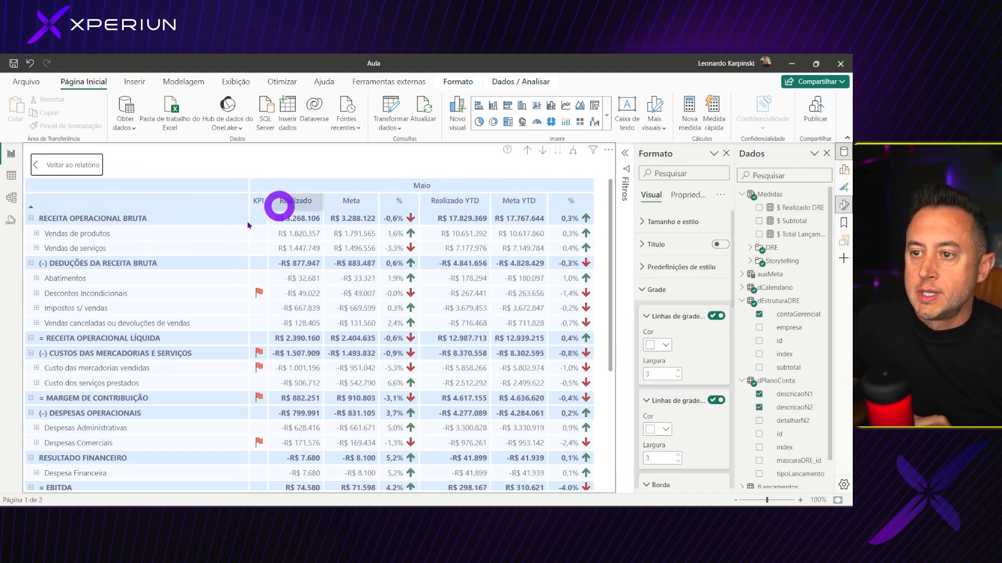
left_click(527, 151)
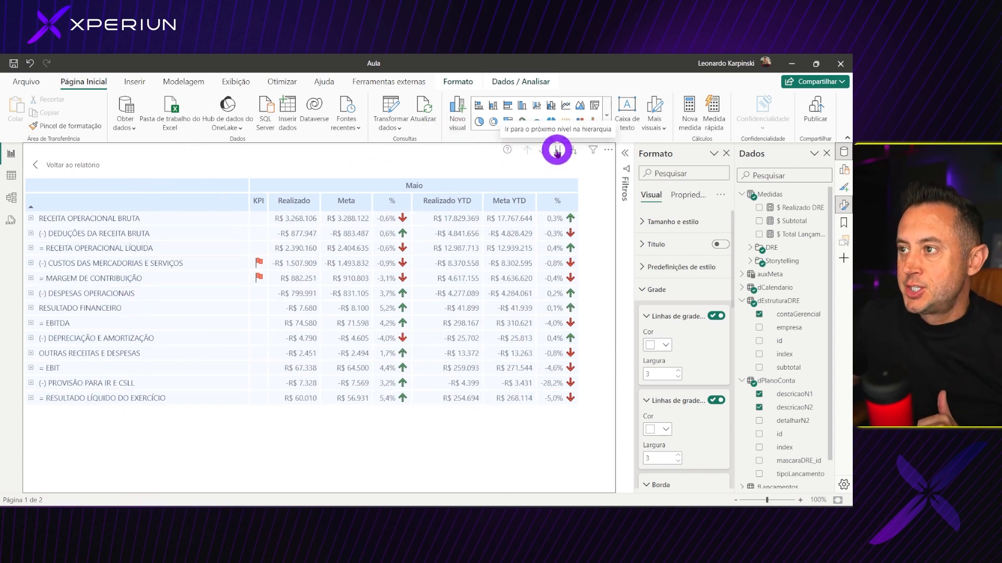
left_click(573, 150)
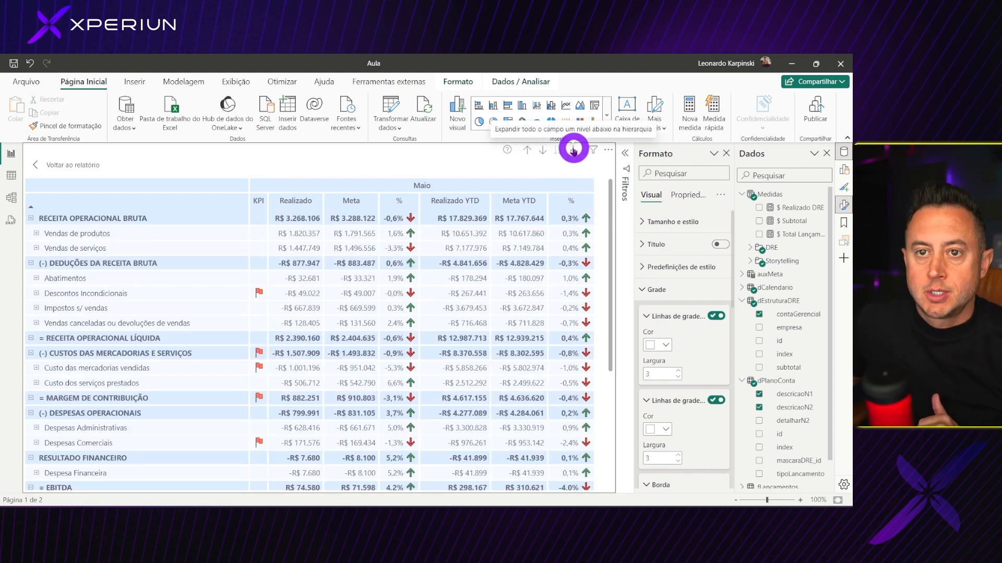
left_click(573, 151)
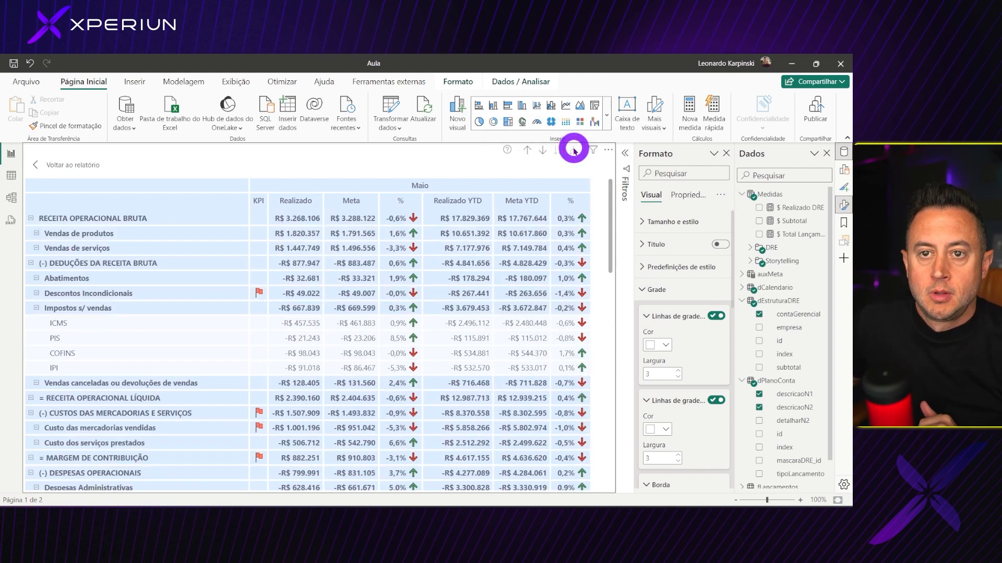
Examine the expanded accounts across the DRE table, including Despesas Administrativas and Despesas Comerciais, and drill back up one level.
scroll(111, 320, "down", 10)
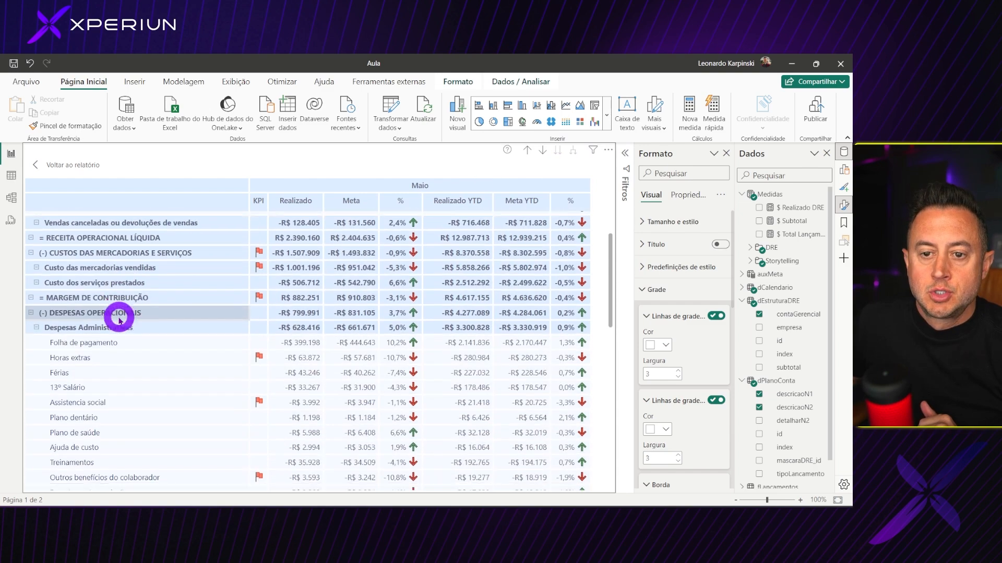
scroll(99, 287, "up", 2)
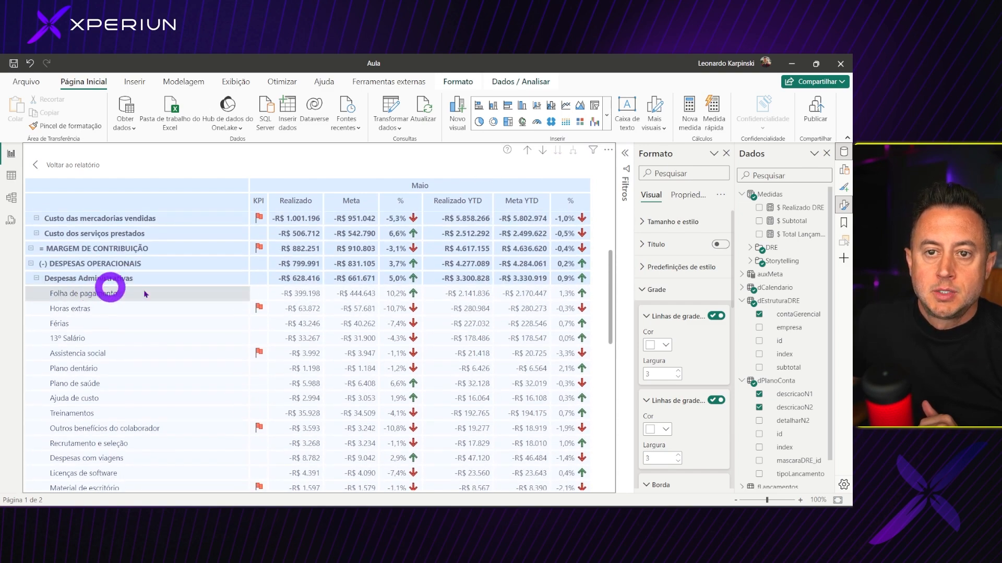
scroll(170, 308, "down", 6)
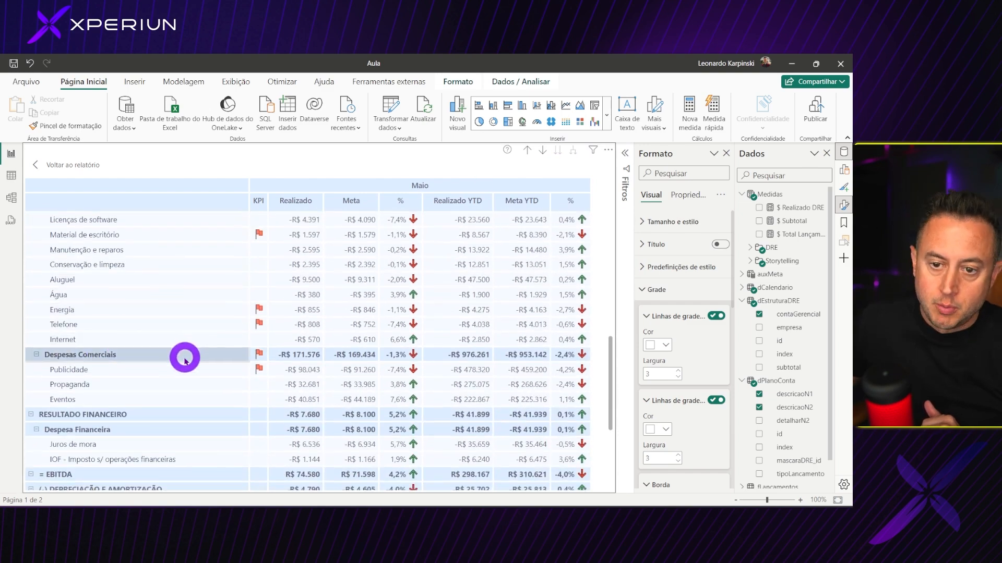
scroll(181, 354, "down", 5)
scroll(178, 365, "up", 15)
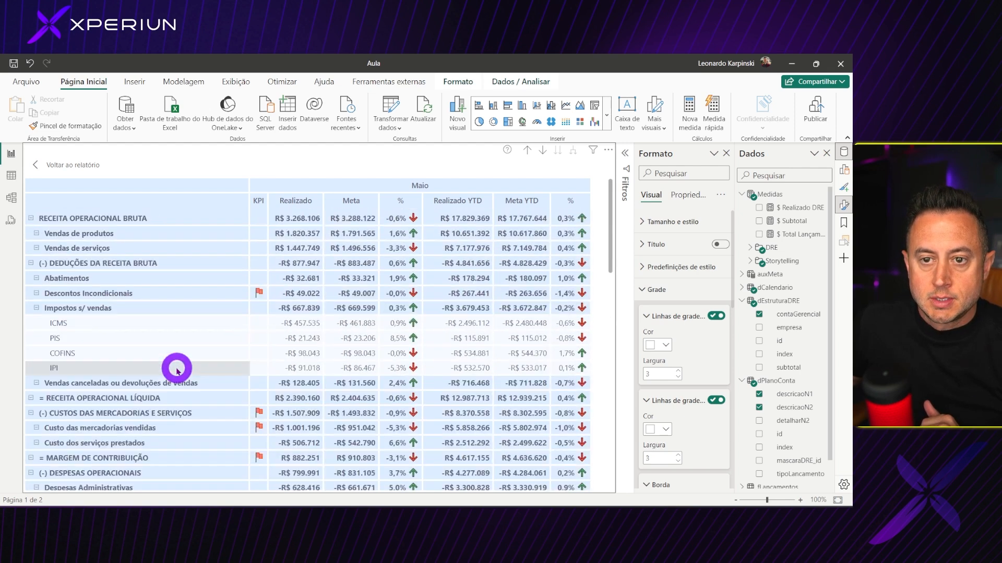
left_click(528, 150)
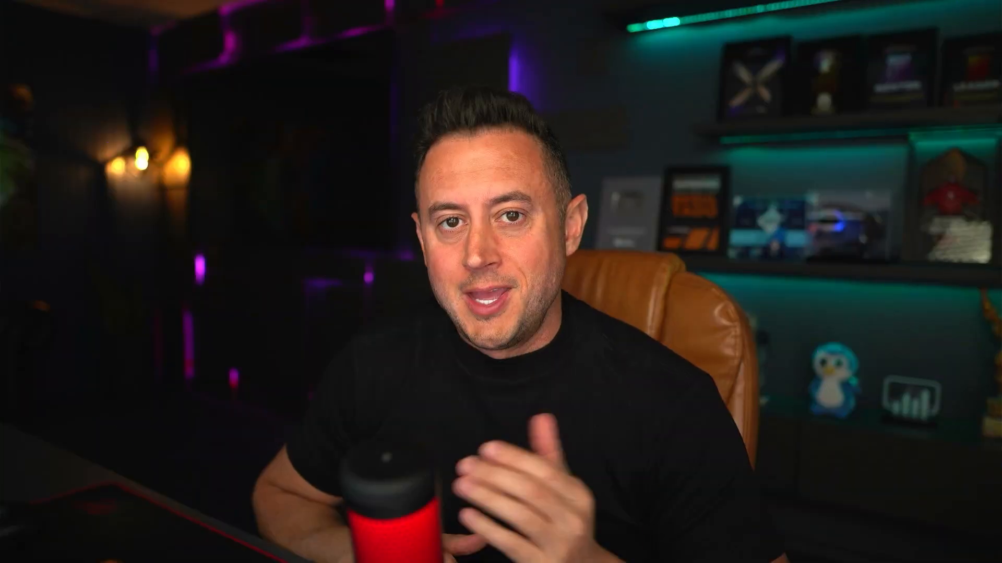